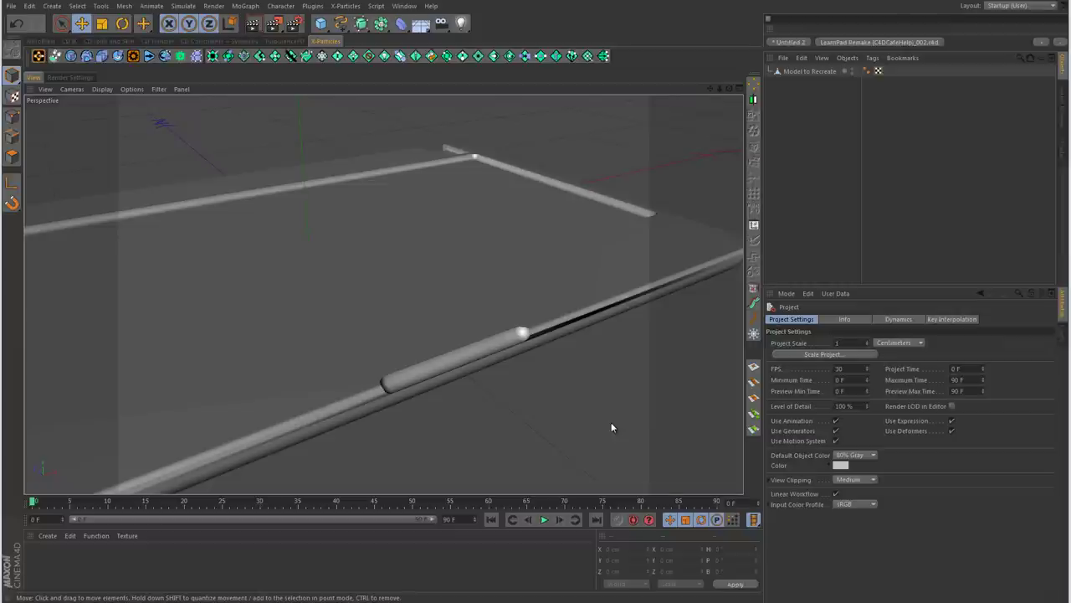
Step: Inspect the tablet model from below and above, then reselect the Model to Recreate object
{"action": "left_click", "coordinate": [823, 72]}
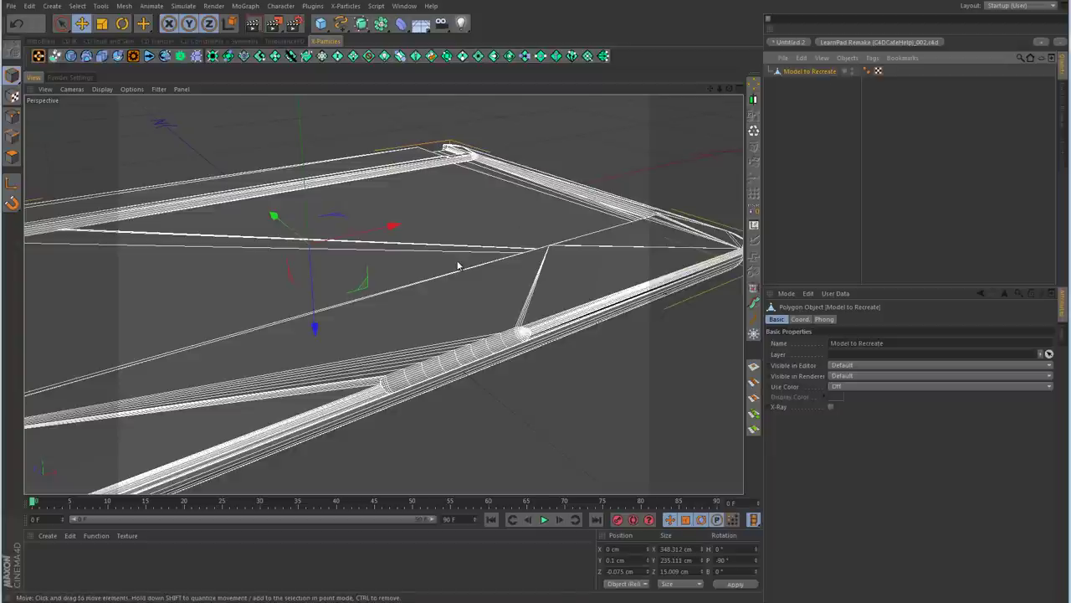
{"action": "key", "text": "h"}
{"action": "left_click_drag", "start_coordinate": [419, 303], "coordinate": [686, 224], "text": "alt"}
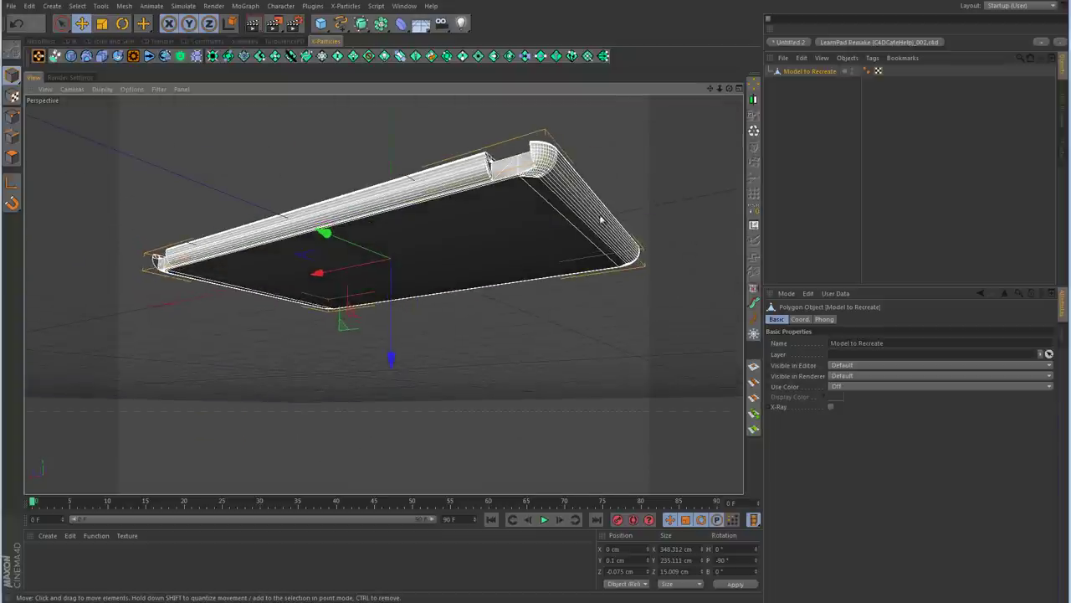
{"action": "left_click_drag", "start_coordinate": [603, 219], "coordinate": [477, 326], "text": "alt"}
{"action": "scroll", "coordinate": [477, 325], "scroll_direction": "up", "scroll_amount": 5}
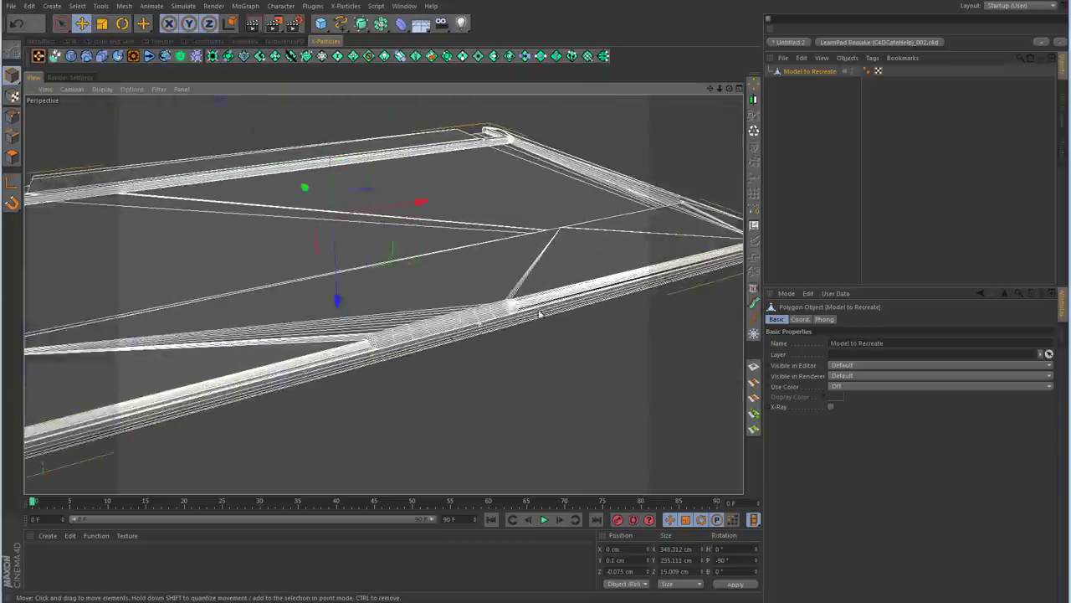
{"action": "left_click", "coordinate": [599, 380]}
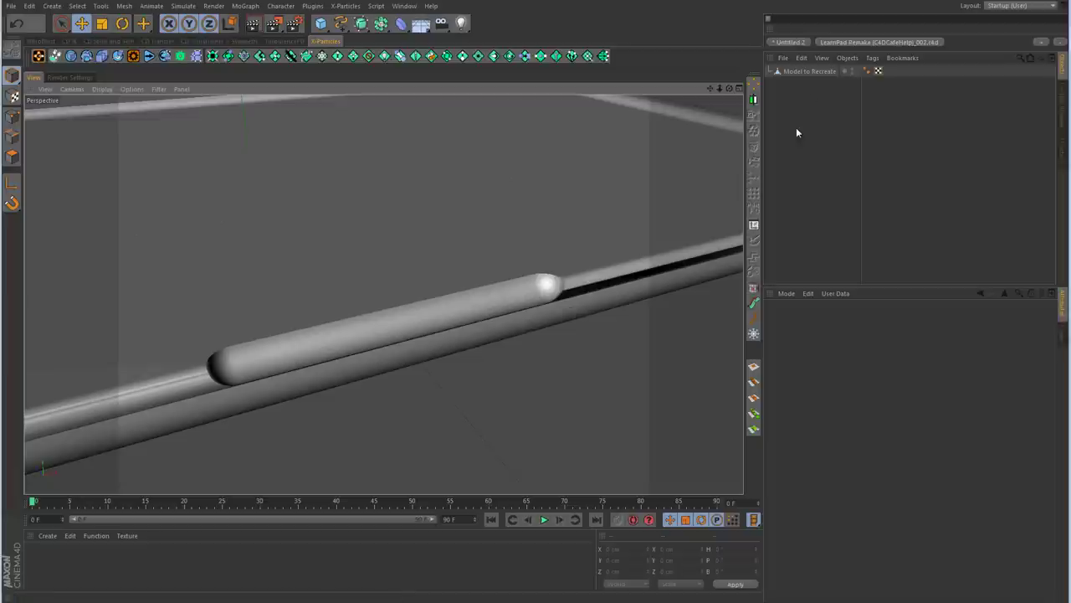
{"action": "left_click", "coordinate": [820, 73]}
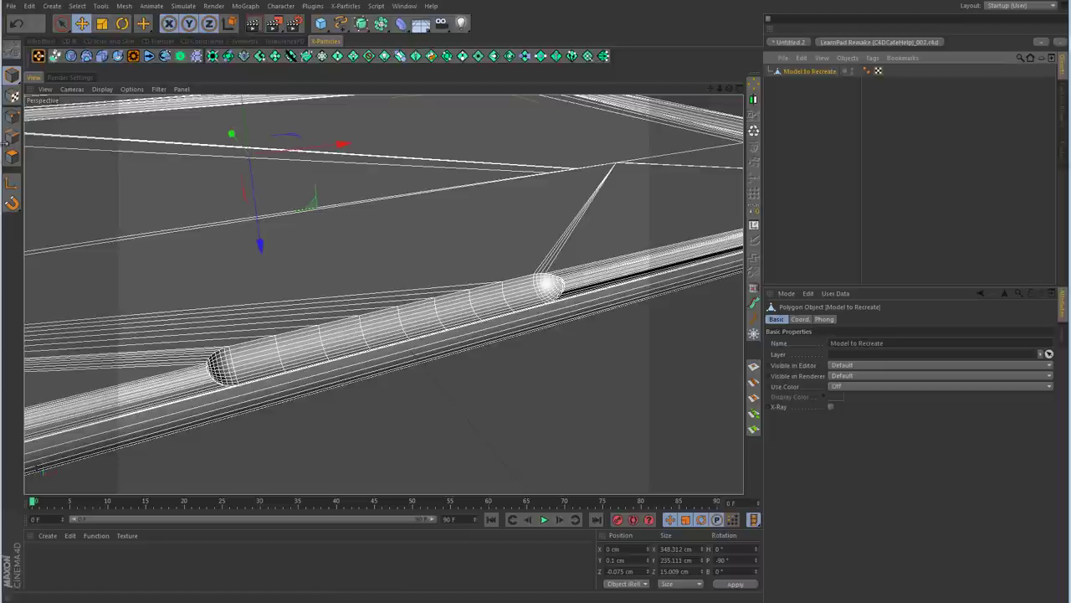
Step: Examine a point on the side button in point mode, then return to object mode
{"action": "left_click", "coordinate": [12, 115]}
{"action": "left_click", "coordinate": [450, 339]}
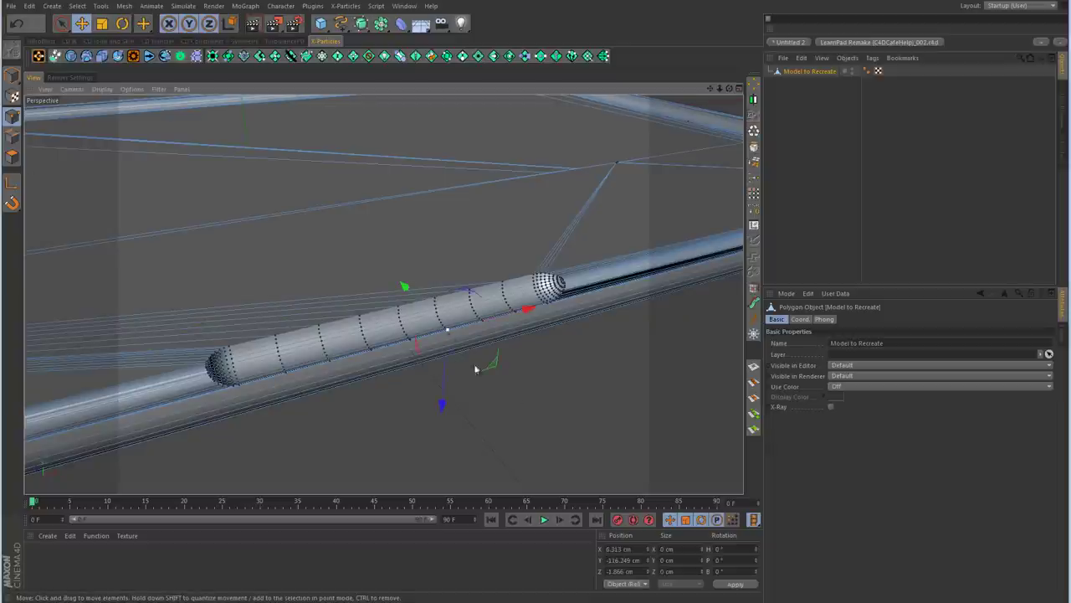
{"action": "left_click_drag", "start_coordinate": [451, 379], "coordinate": [519, 314], "text": "alt"}
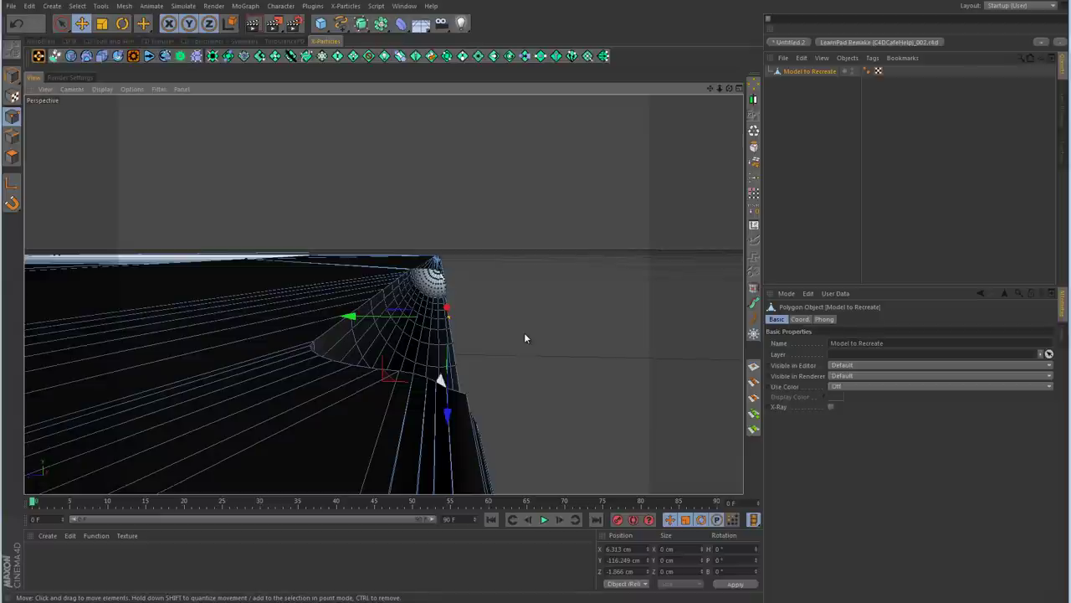
{"action": "left_click_drag", "start_coordinate": [524, 338], "coordinate": [586, 373], "text": "alt"}
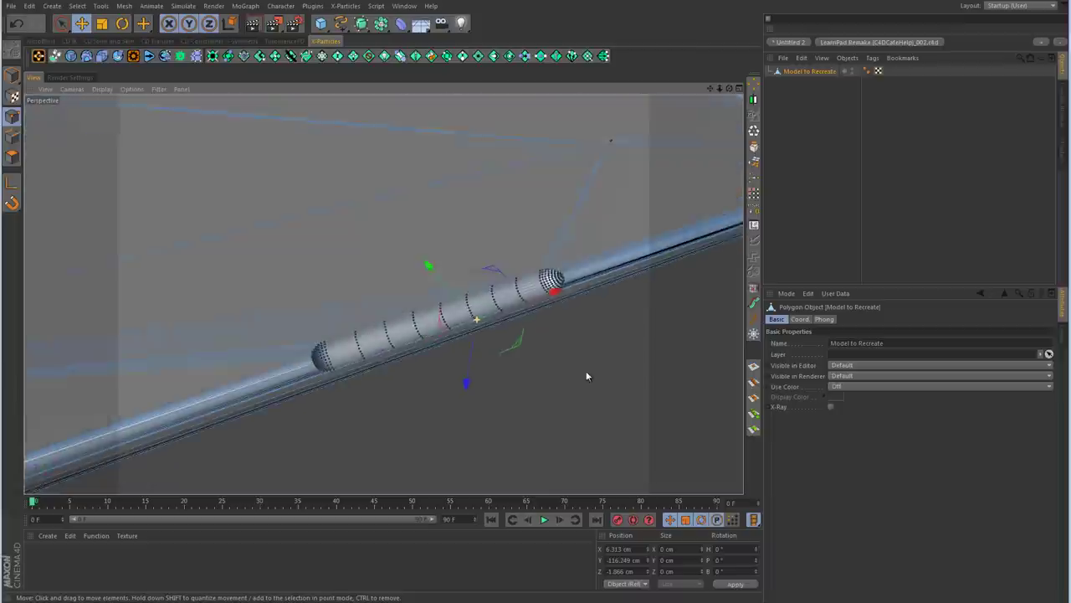
{"action": "left_click", "coordinate": [13, 96]}
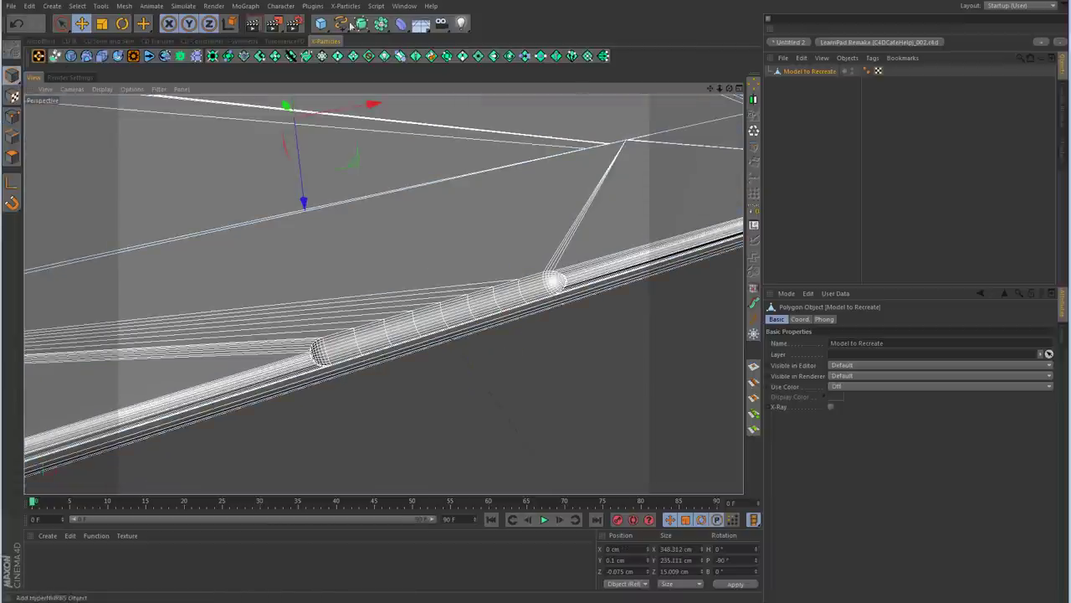
Step: Add a Capsule object and shade the maximized Top view with Gouraud Shading
{"action": "left_click", "coordinate": [323, 25]}
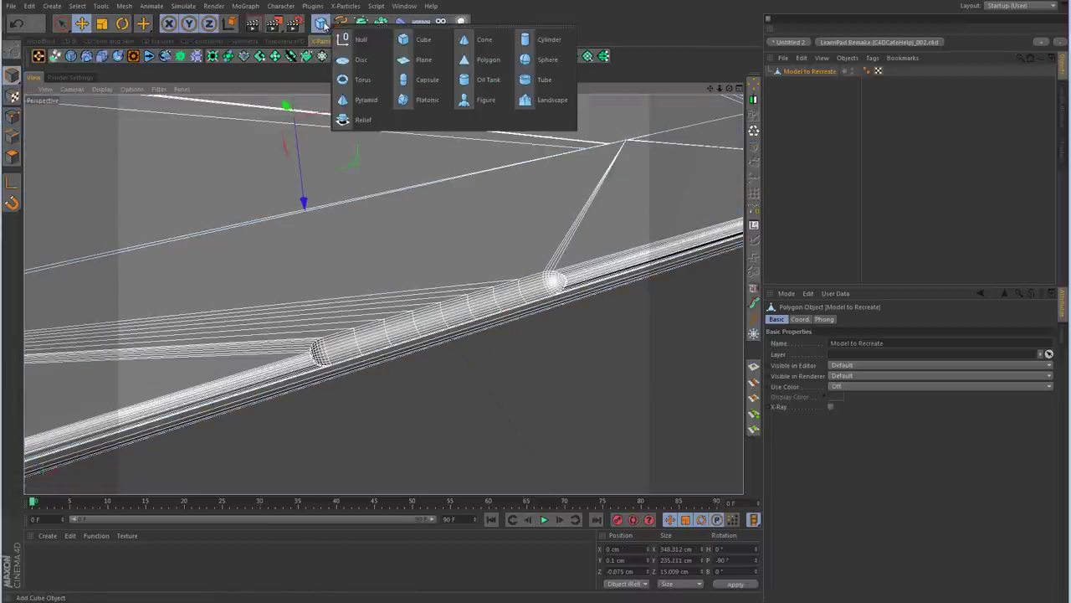
{"action": "left_click", "coordinate": [436, 81]}
{"action": "middle_click", "coordinate": [610, 209]}
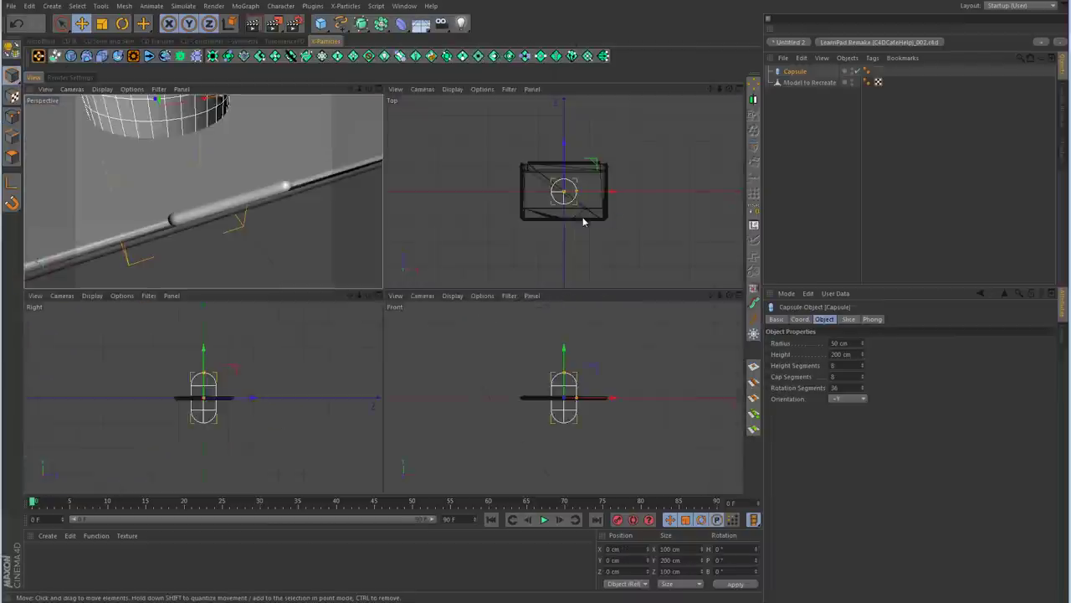
{"action": "middle_click", "coordinate": [581, 220]}
{"action": "scroll", "coordinate": [373, 311], "scroll_direction": "up", "scroll_amount": 5}
{"action": "scroll", "coordinate": [481, 306], "scroll_direction": "down", "scroll_amount": 3}
{"action": "middle_click_drag", "start_coordinate": [460, 304], "coordinate": [409, 215], "text": "alt"}
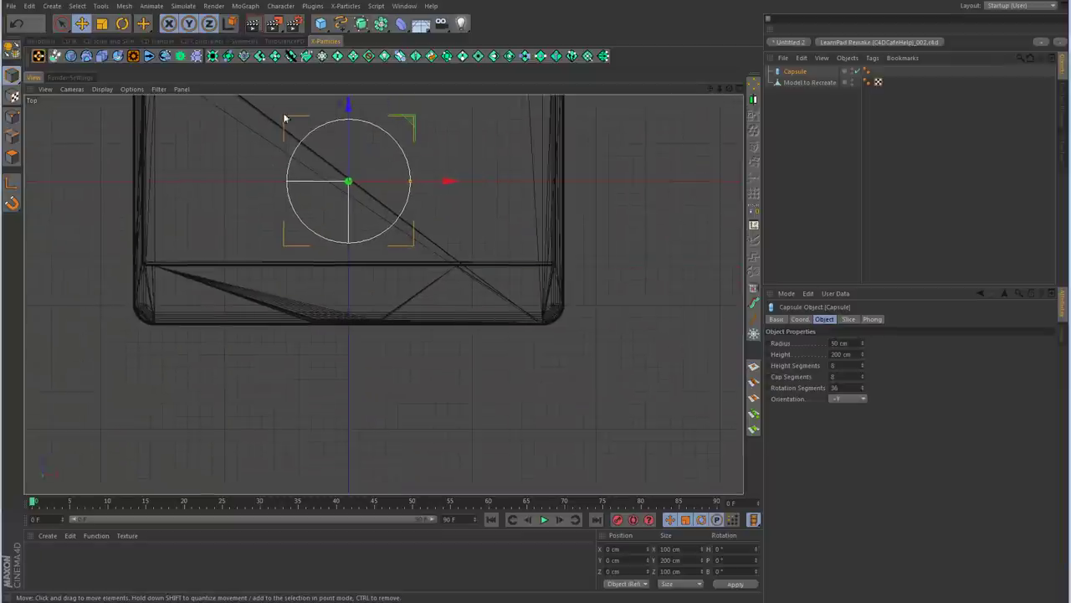
{"action": "left_click", "coordinate": [102, 89]}
{"action": "left_click", "coordinate": [113, 106]}
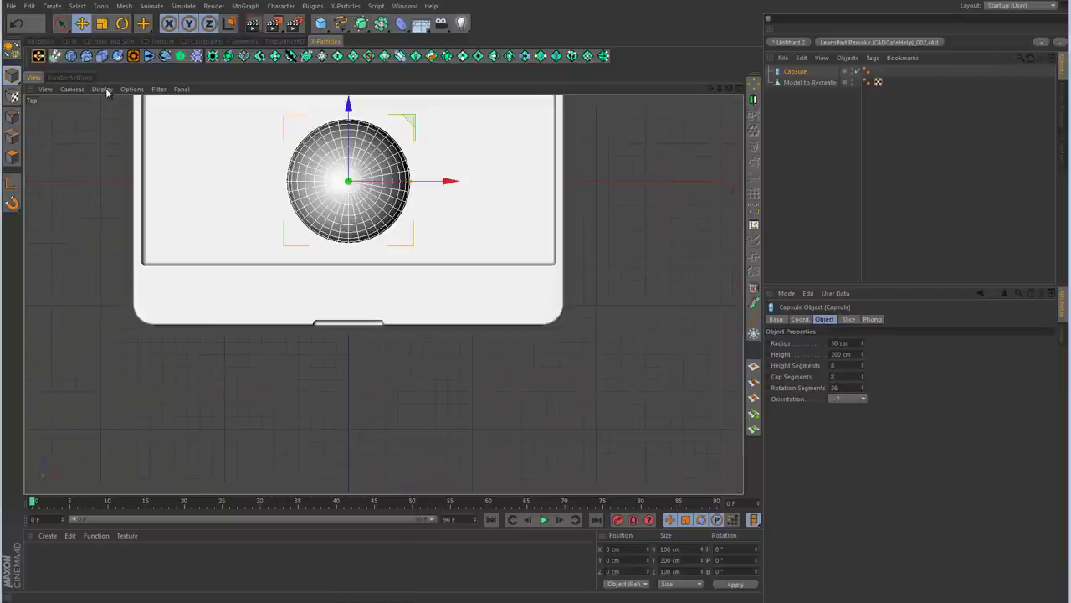
Step: Move the capsule to the tablet's lower edge, orient it +X with a 5 cm radius
{"action": "left_click_drag", "start_coordinate": [351, 123], "coordinate": [365, 287]}
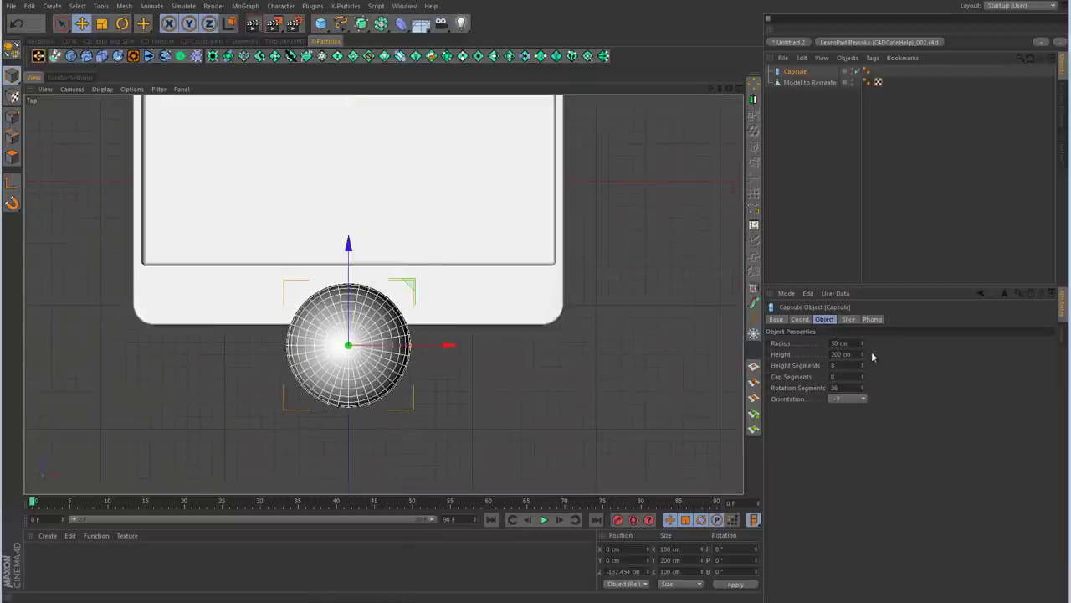
{"action": "left_click", "coordinate": [862, 398]}
{"action": "left_click", "coordinate": [864, 410]}
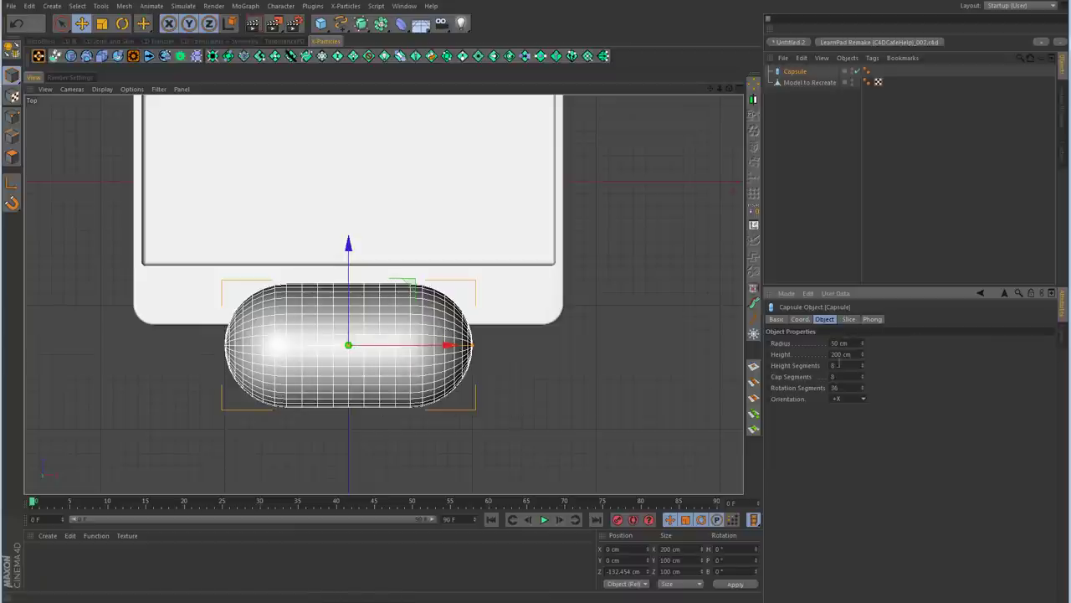
{"action": "left_click_drag", "start_coordinate": [864, 343], "coordinate": [864, 345]}
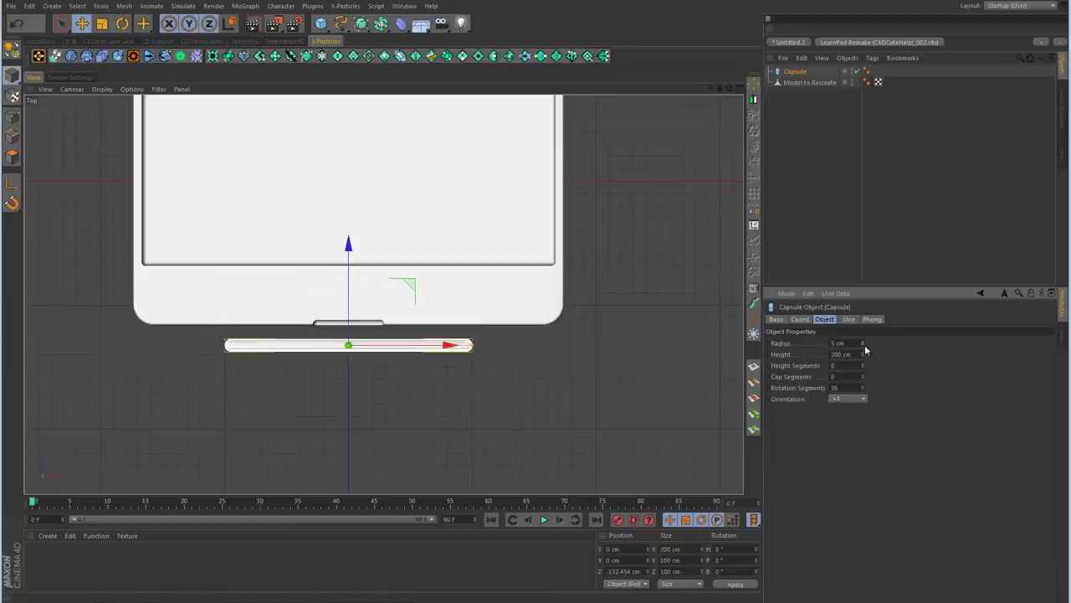
{"action": "scroll", "coordinate": [396, 293], "scroll_direction": "up", "scroll_amount": 10}
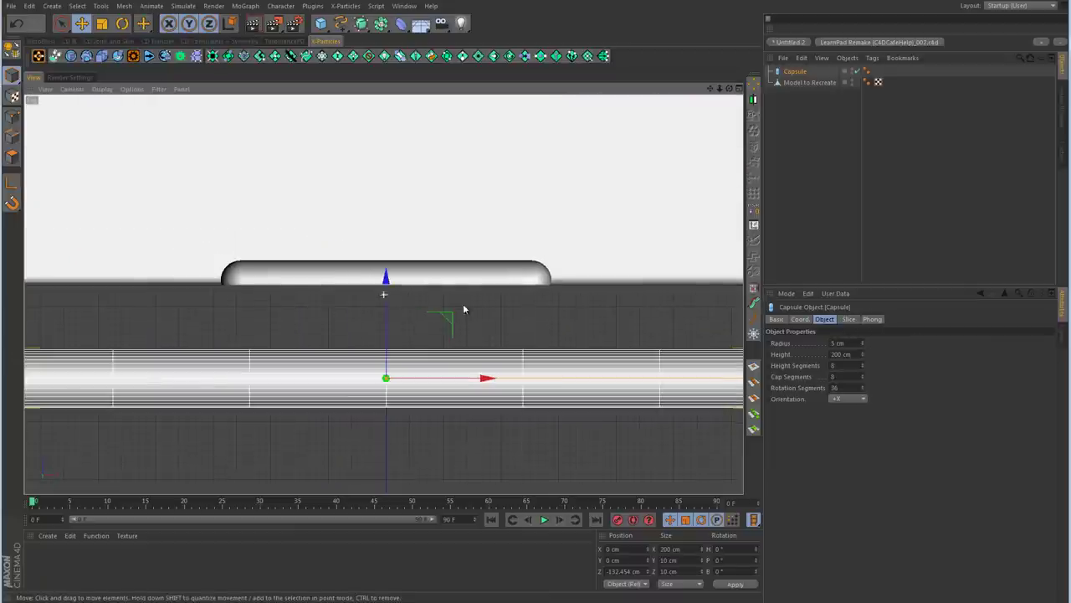
{"action": "scroll", "coordinate": [406, 232], "scroll_direction": "down", "scroll_amount": 6}
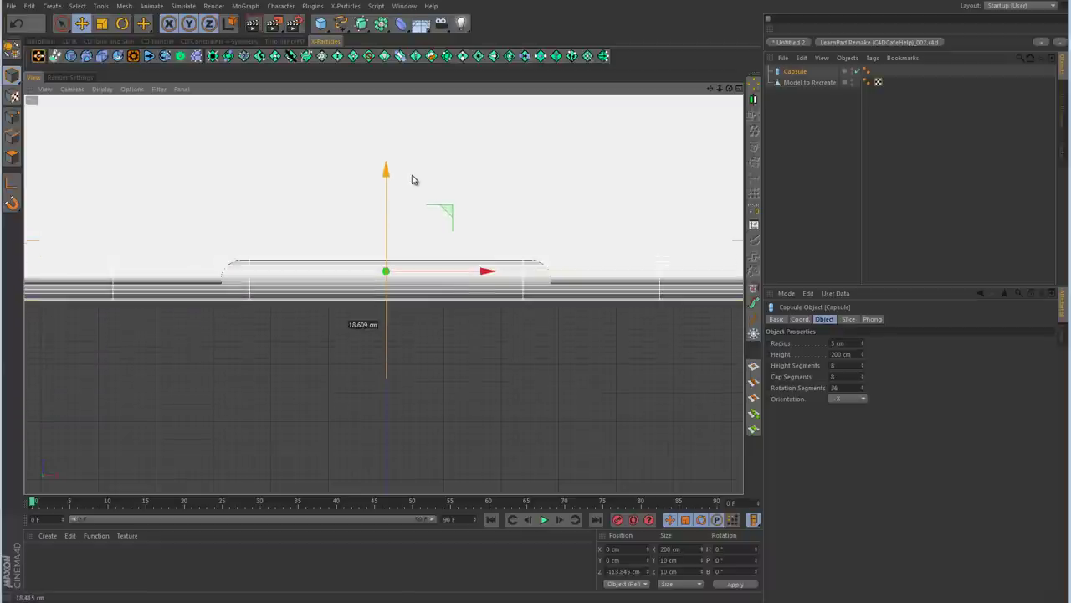
{"action": "middle_click", "coordinate": [413, 176]}
{"action": "middle_click", "coordinate": [530, 327]}
{"action": "scroll", "coordinate": [544, 335], "scroll_direction": "up", "scroll_amount": 5}
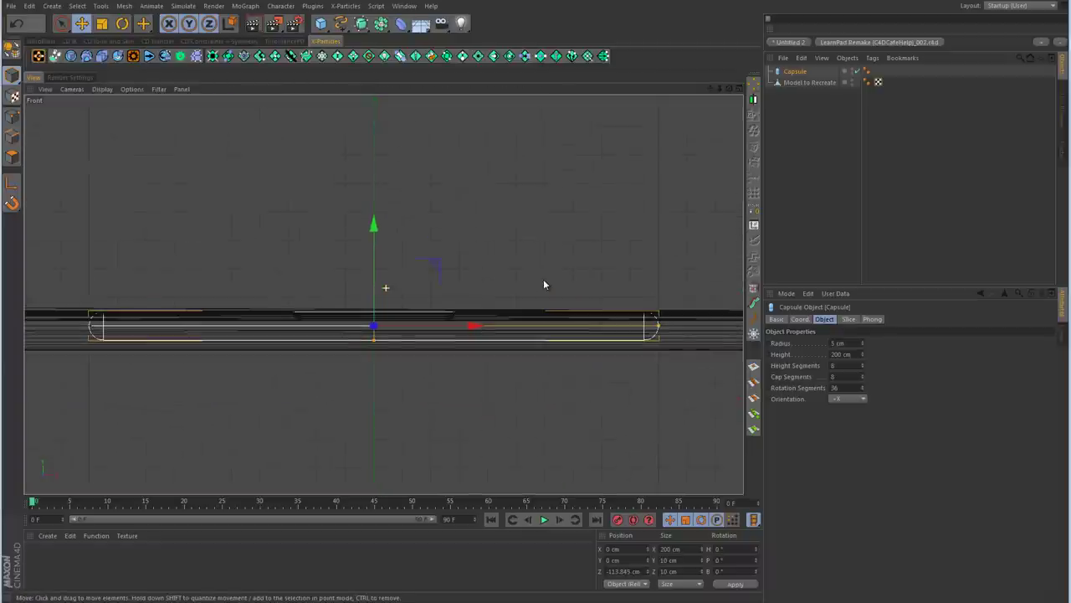
Step: In Gouraud-shaded Front view, raise the capsule onto the edge; set height 57 cm, radius 3 cm
{"action": "left_click", "coordinate": [102, 88]}
{"action": "left_click", "coordinate": [117, 105]}
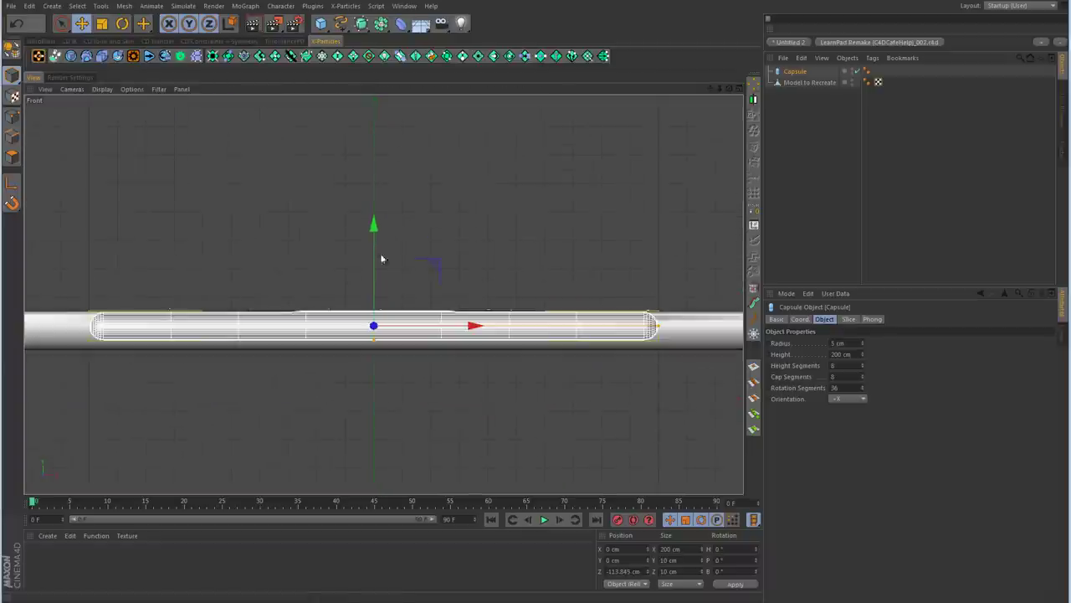
{"action": "left_click_drag", "start_coordinate": [374, 228], "coordinate": [382, 212]}
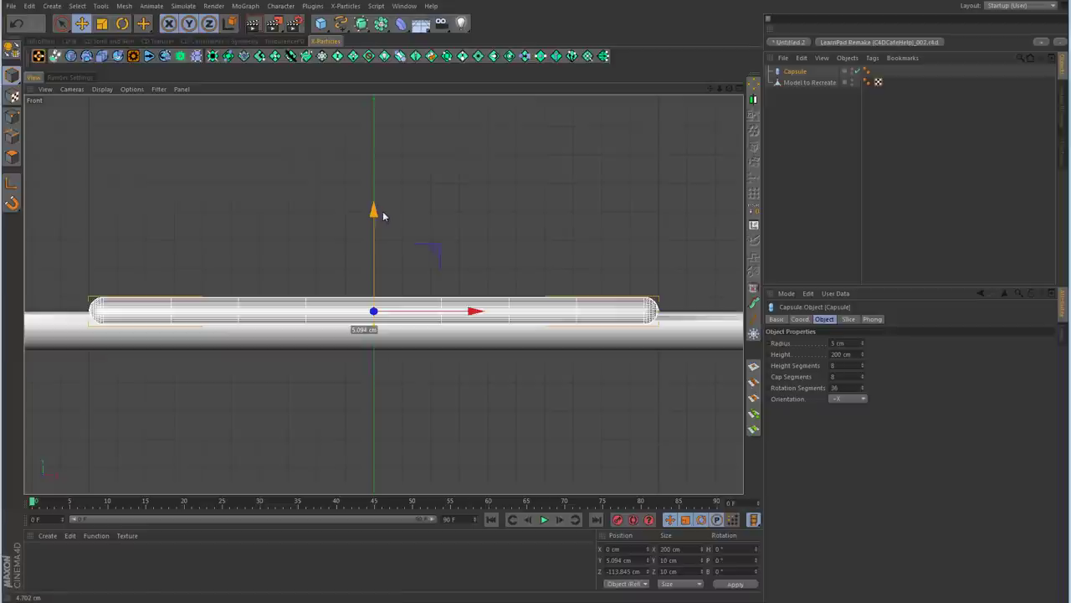
{"action": "left_click_drag", "start_coordinate": [862, 355], "coordinate": [864, 350]}
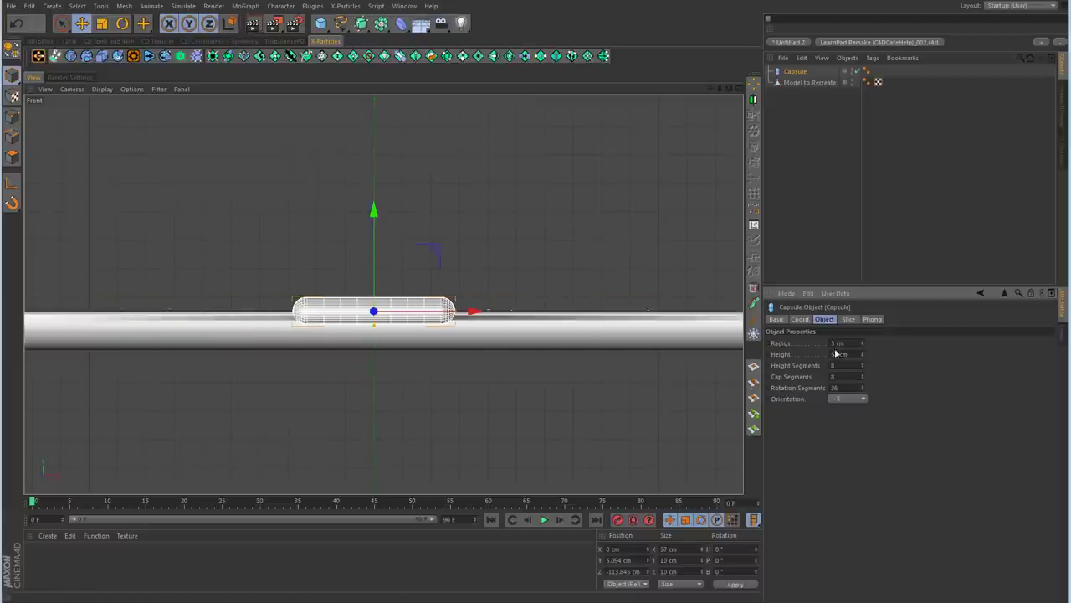
{"action": "scroll", "coordinate": [431, 318], "scroll_direction": "up", "scroll_amount": 4}
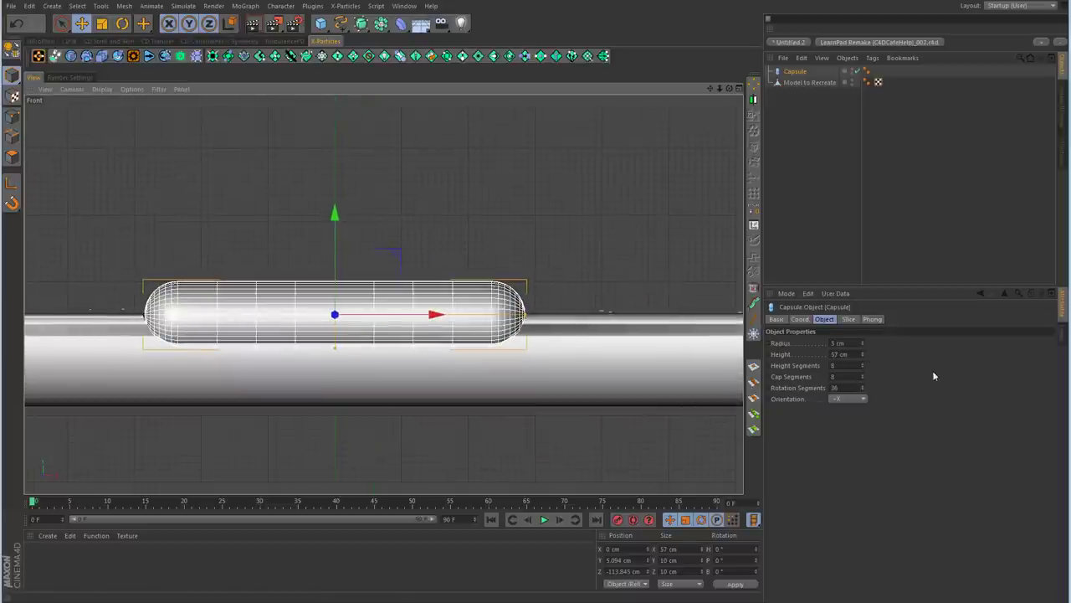
{"action": "left_click_drag", "start_coordinate": [863, 344], "coordinate": [862, 348]}
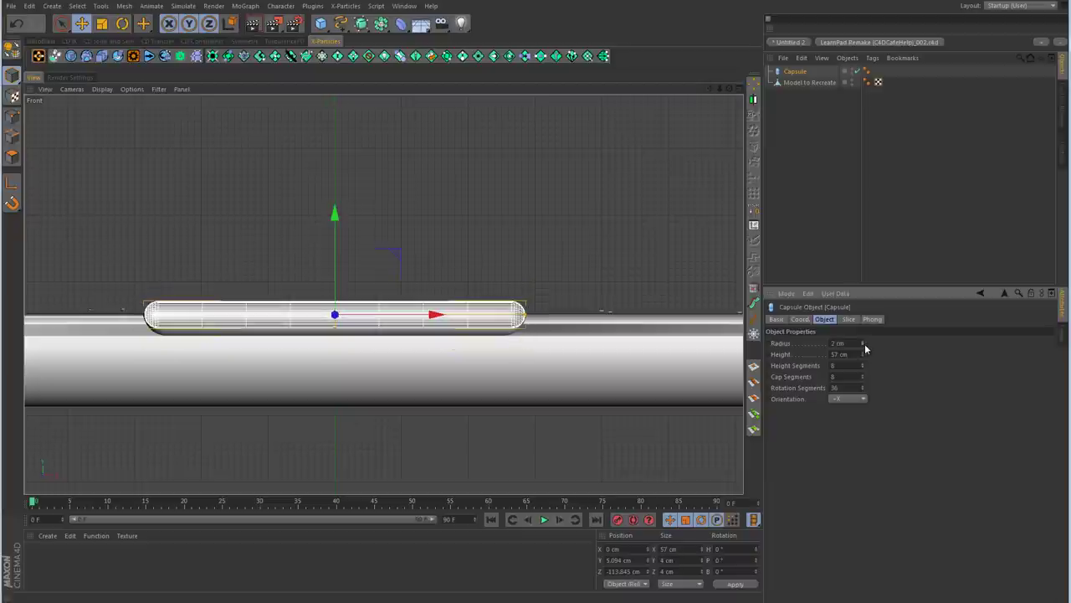
{"action": "left_click", "coordinate": [863, 341]}
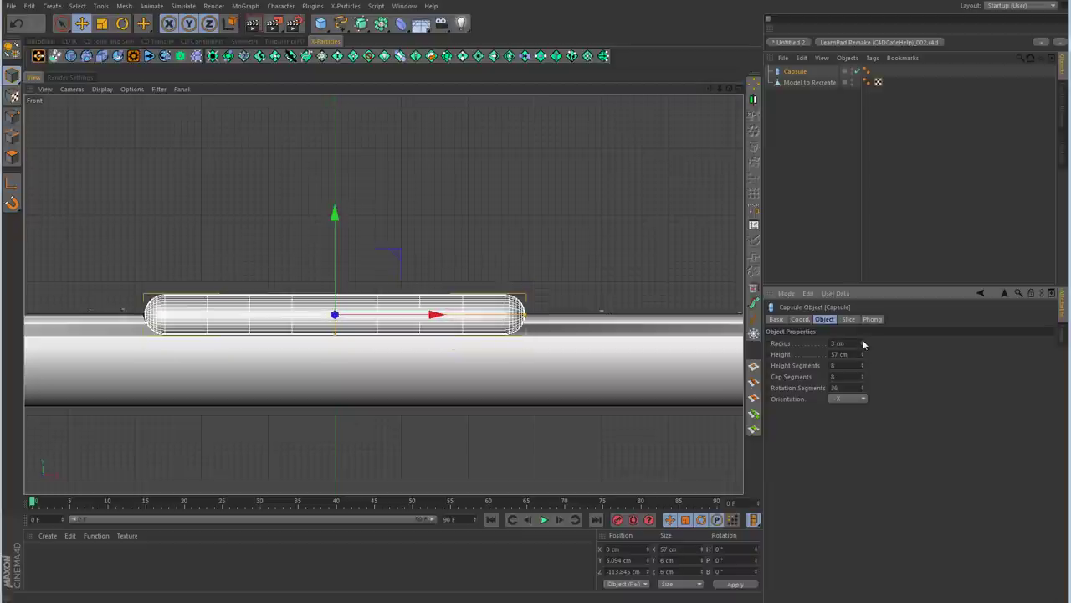
Step: Check the capsule's placement on the edge in the Perspective and Top views
{"action": "middle_click", "coordinate": [469, 354]}
{"action": "middle_click", "coordinate": [343, 256]}
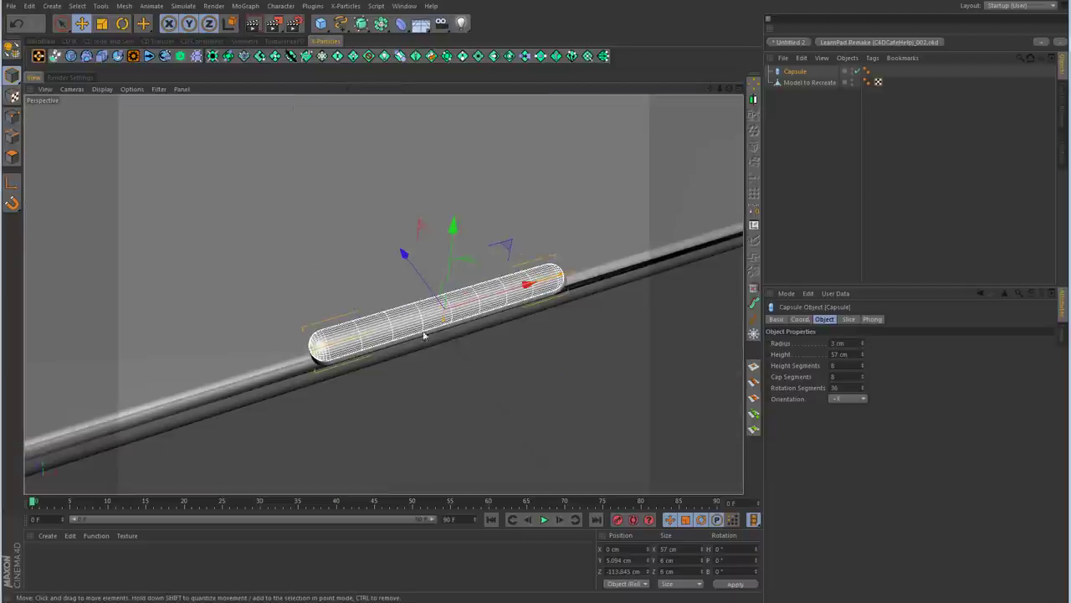
{"action": "left_click_drag", "start_coordinate": [424, 334], "coordinate": [268, 299], "text": "alt"}
{"action": "middle_click", "coordinate": [268, 299]}
{"action": "middle_click", "coordinate": [629, 227]}
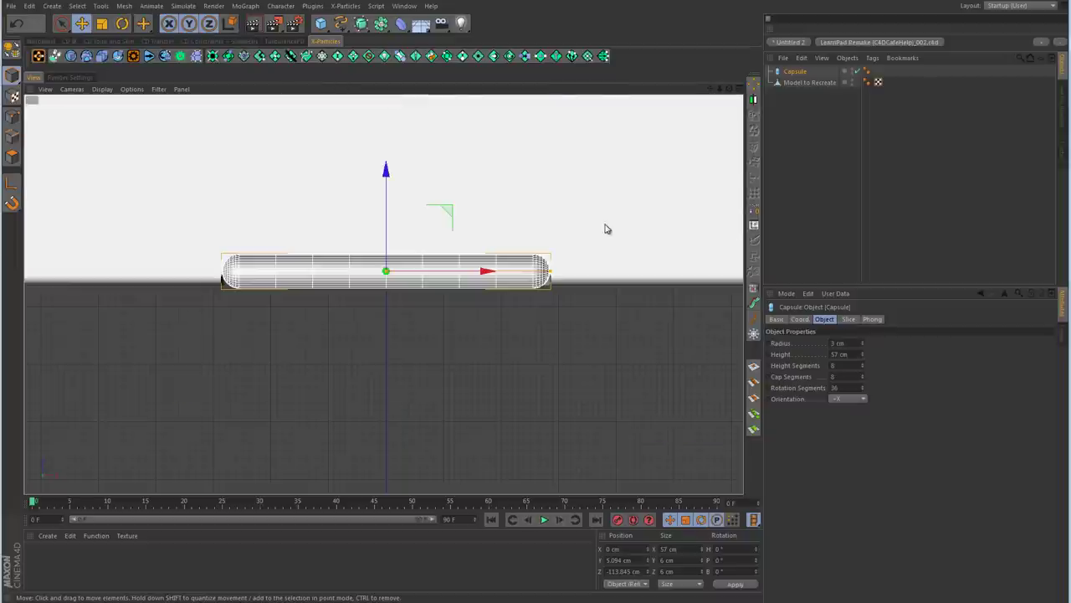
{"action": "scroll", "coordinate": [430, 280], "scroll_direction": "up", "scroll_amount": 3}
{"action": "middle_click_drag", "start_coordinate": [440, 275], "coordinate": [563, 293], "text": "alt"}
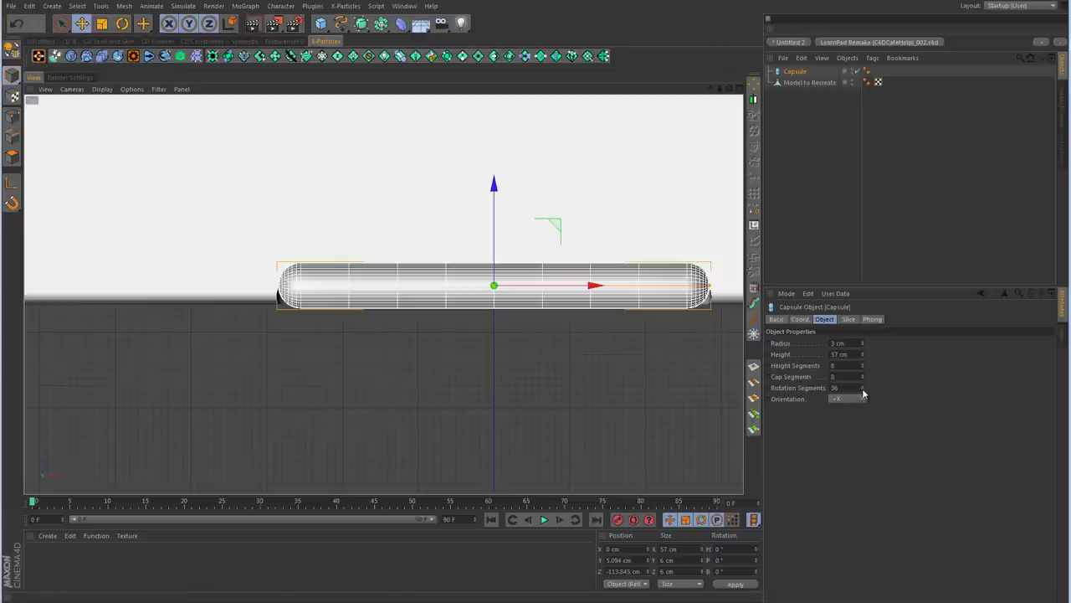
Step: Set the capsule's rotation segments to 24 and move it down onto the rod
{"action": "left_click_drag", "start_coordinate": [863, 393], "coordinate": [863, 393]}
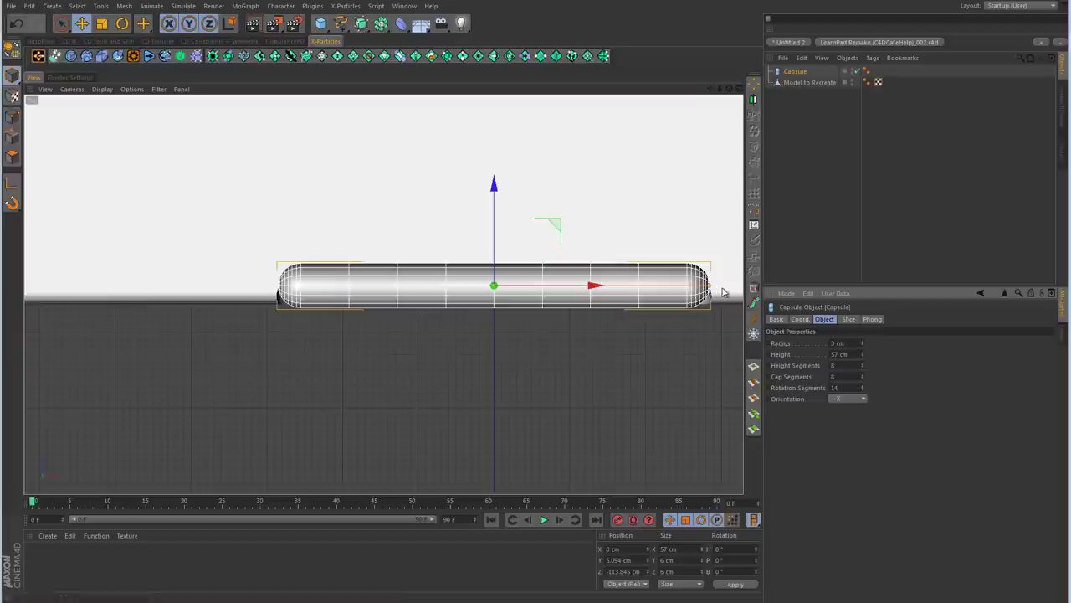
{"action": "scroll", "coordinate": [481, 304], "scroll_direction": "up", "scroll_amount": 6}
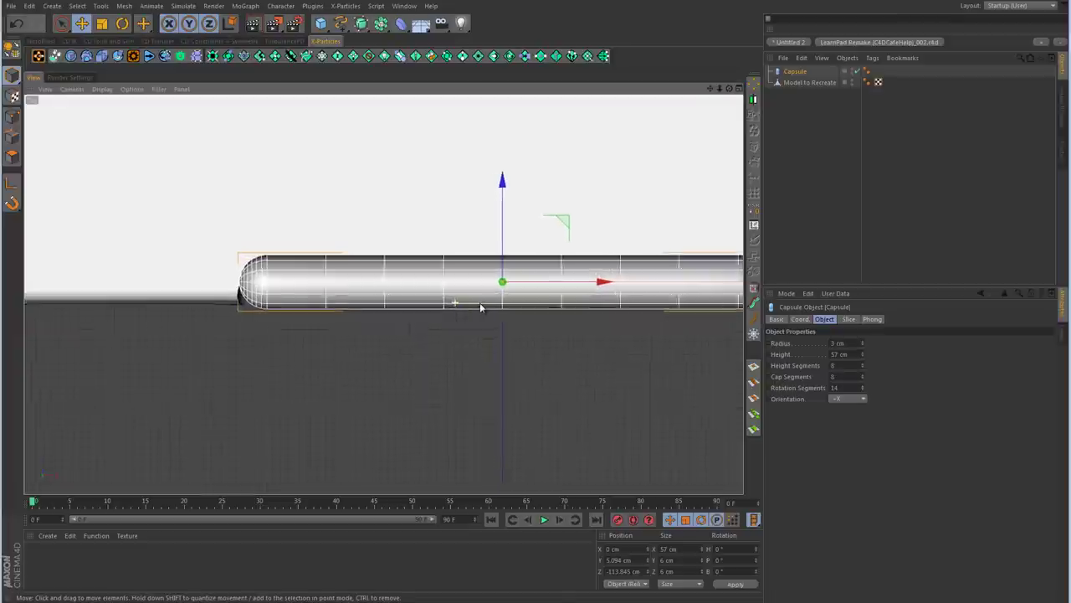
{"action": "middle_click_drag", "start_coordinate": [547, 304], "coordinate": [701, 306], "text": "alt"}
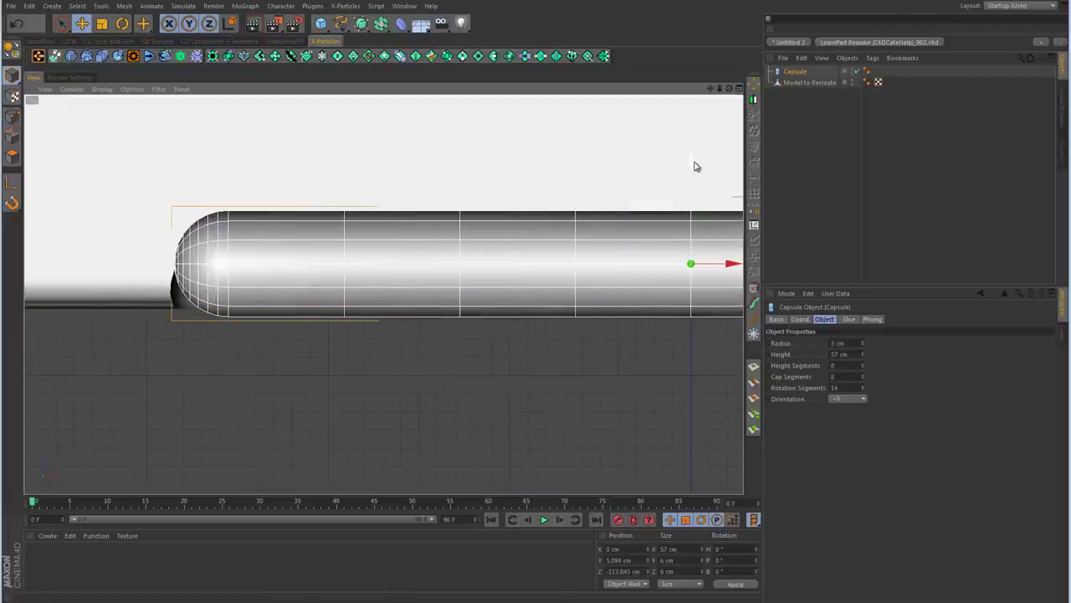
{"action": "left_click_drag", "start_coordinate": [694, 165], "coordinate": [695, 204]}
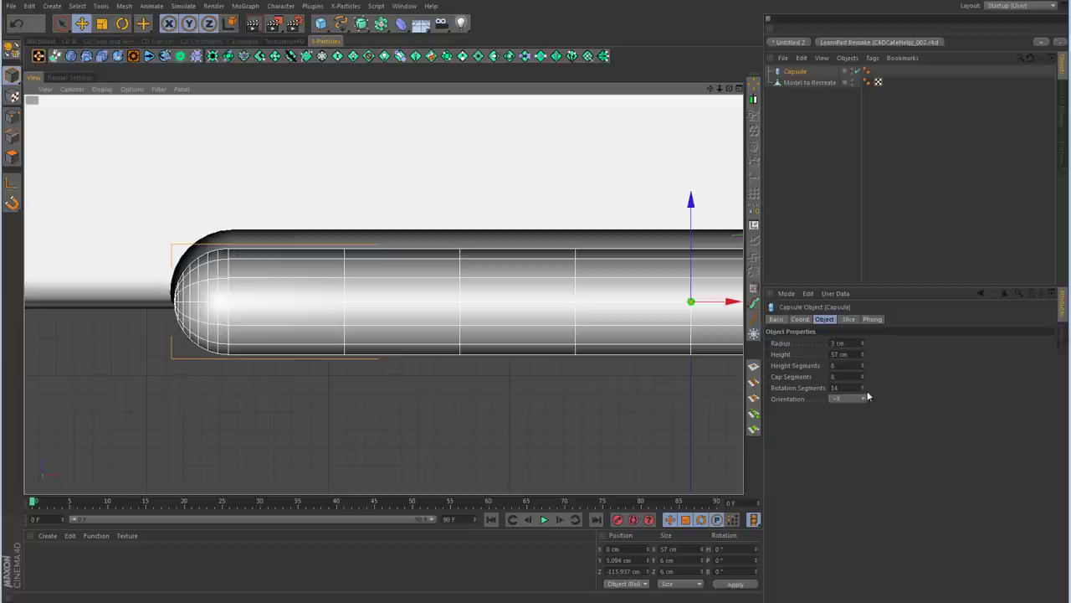
{"action": "left_click_drag", "start_coordinate": [863, 390], "coordinate": [862, 391]}
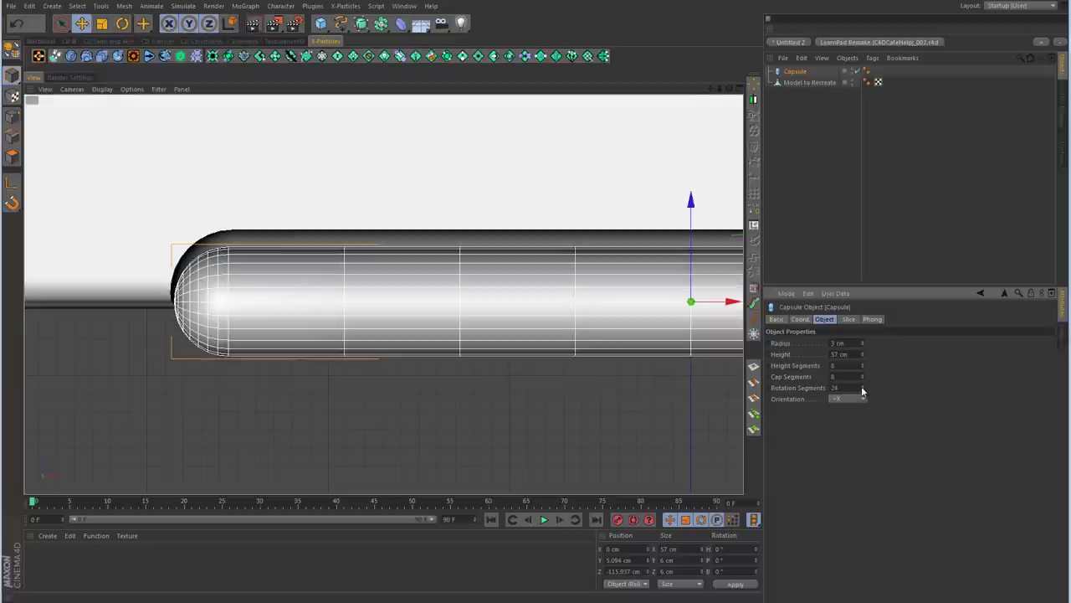
{"action": "left_click", "coordinate": [862, 342]}
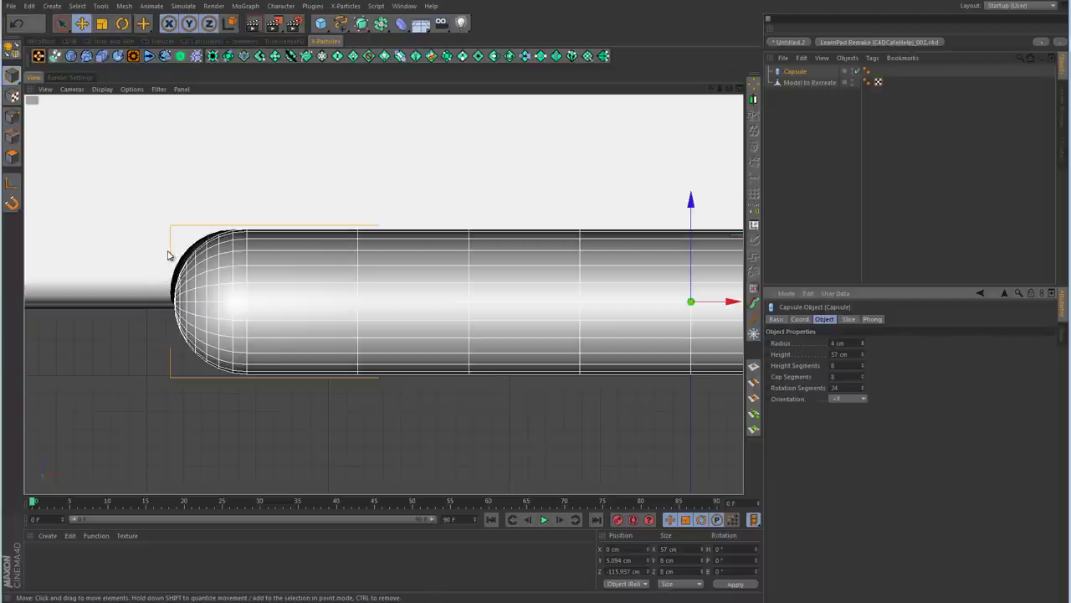
Step: In the Front view, nudge the capsule slightly up along its Y axis
{"action": "scroll", "coordinate": [598, 335], "scroll_direction": "down", "scroll_amount": 6}
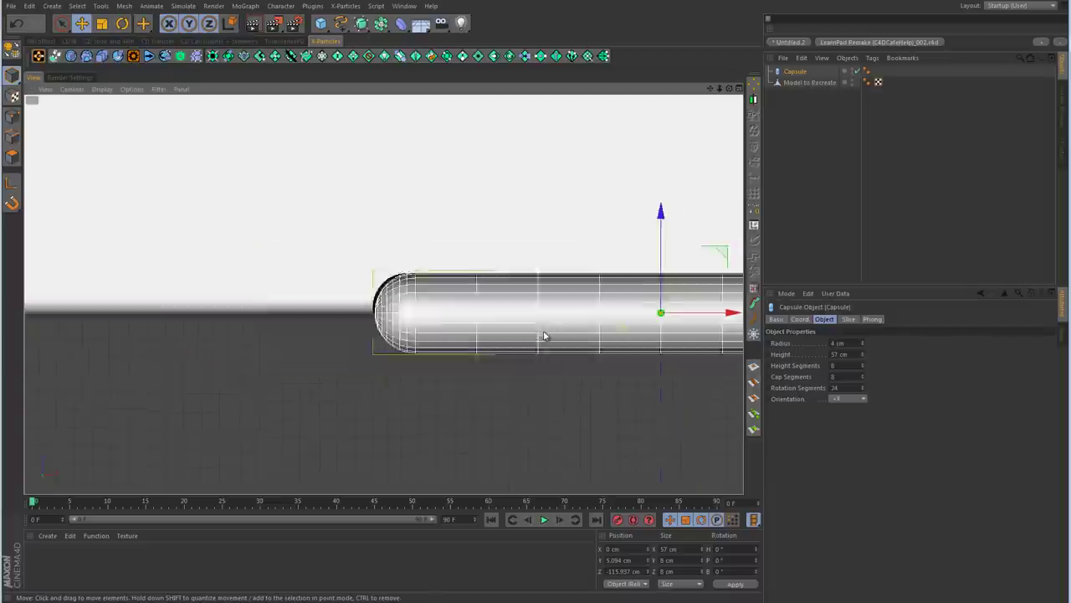
{"action": "middle_click", "coordinate": [427, 330]}
{"action": "middle_click", "coordinate": [586, 426]}
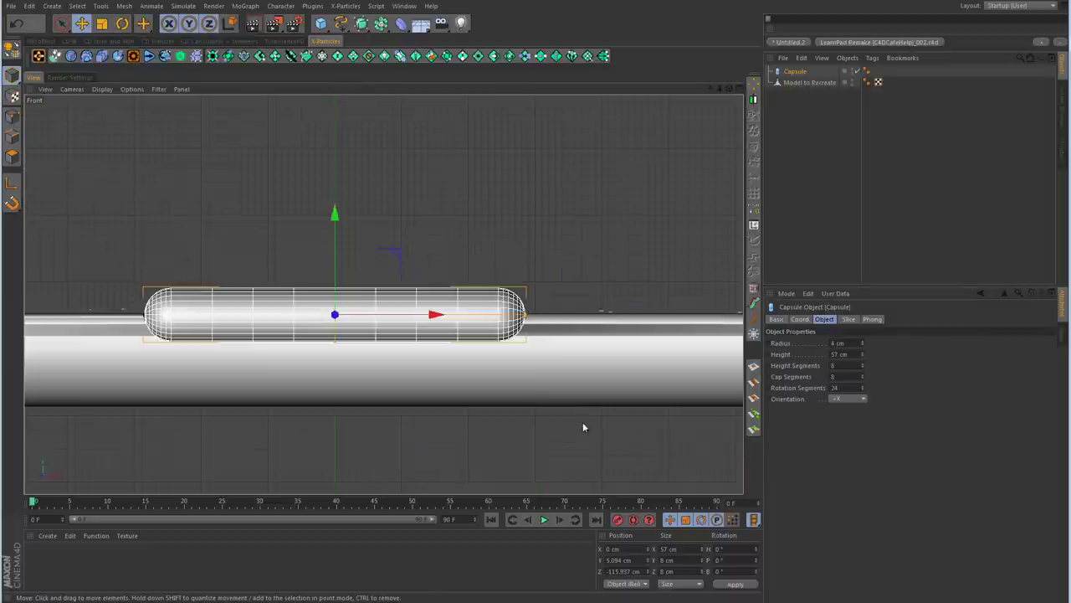
{"action": "scroll", "coordinate": [616, 308], "scroll_direction": "up", "scroll_amount": 6}
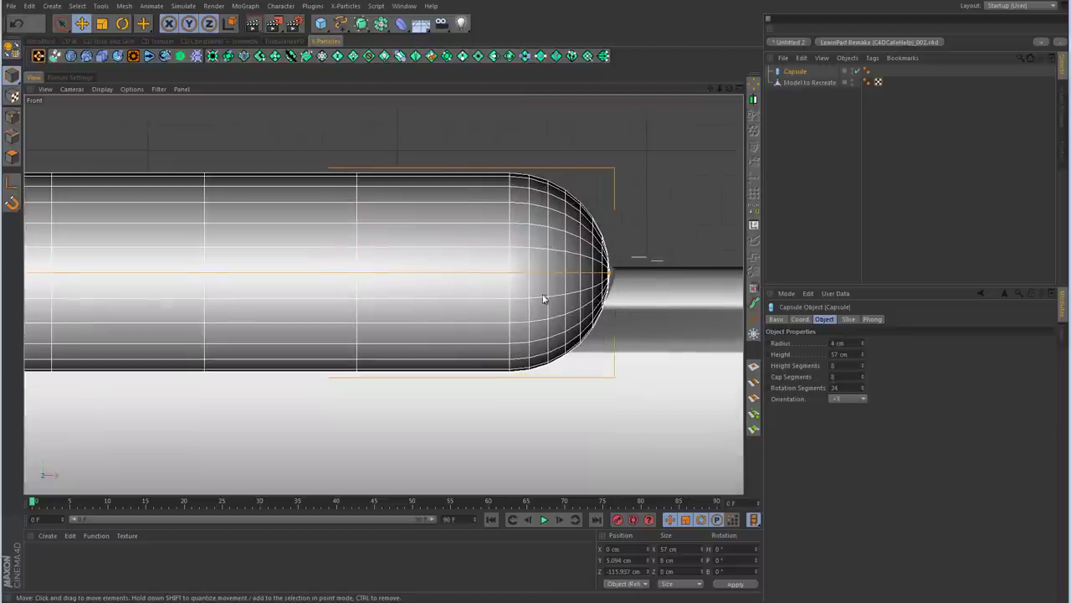
{"action": "middle_click_drag", "start_coordinate": [543, 299], "coordinate": [641, 313], "text": "alt"}
{"action": "scroll", "coordinate": [641, 313], "scroll_direction": "down", "scroll_amount": 1}
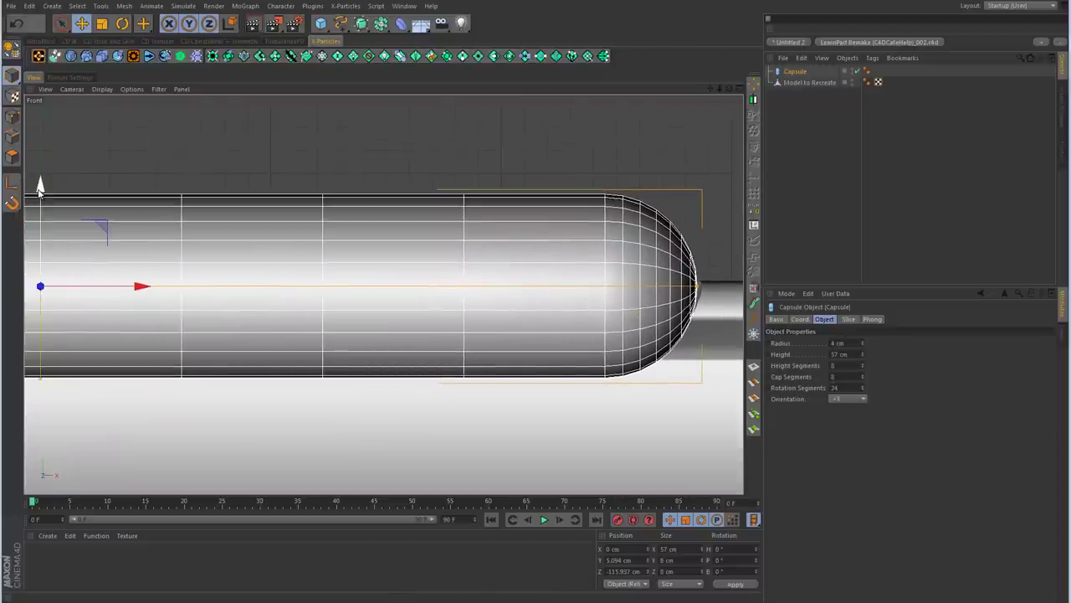
{"action": "left_click_drag", "start_coordinate": [38, 188], "coordinate": [38, 185]}
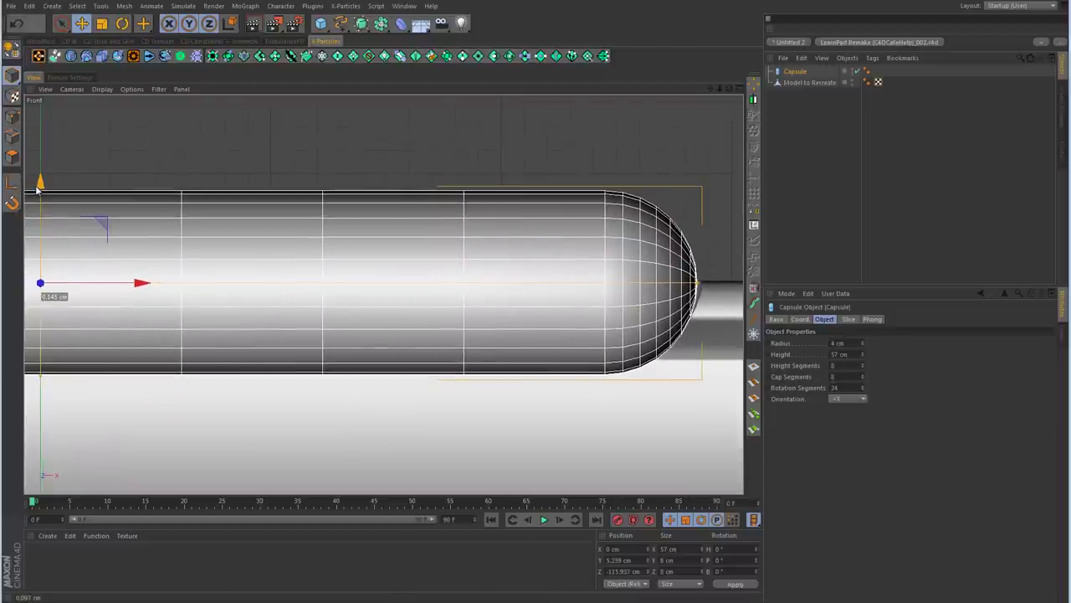
{"action": "middle_click", "coordinate": [339, 221]}
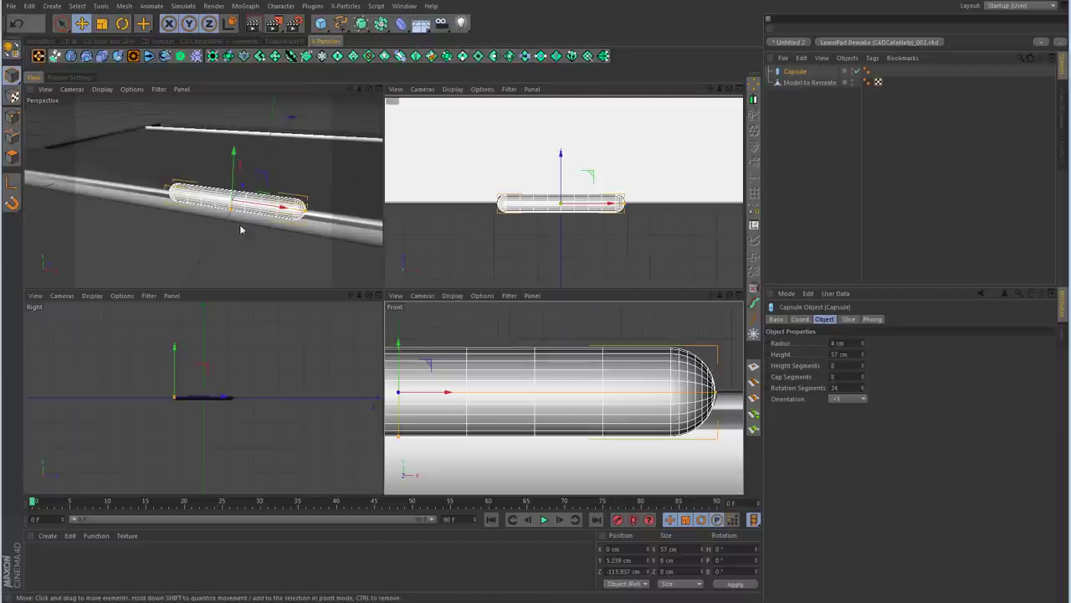
{"action": "middle_click", "coordinate": [424, 335]}
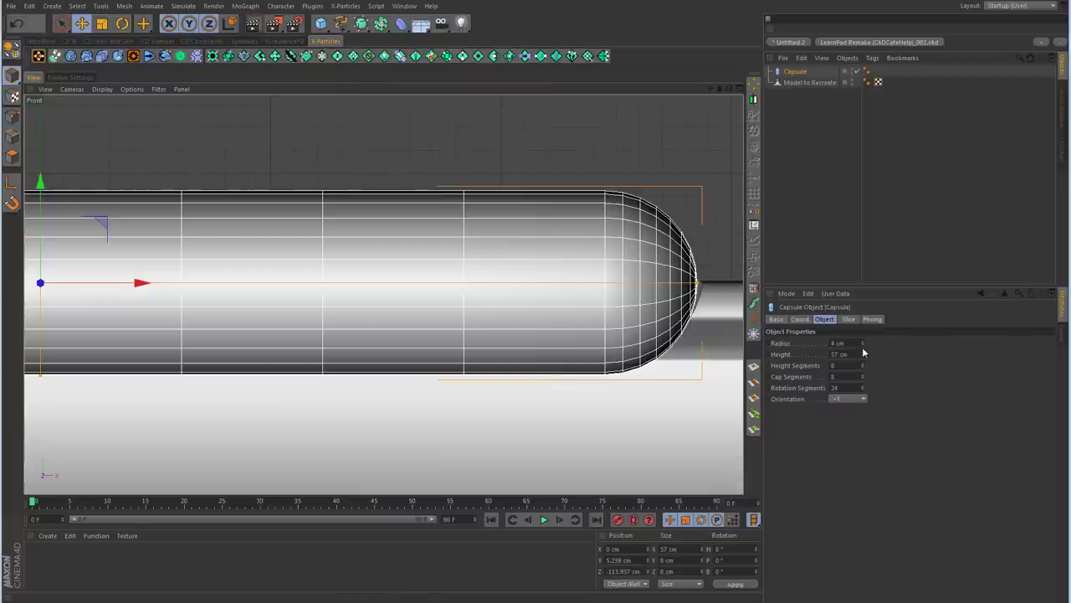
Step: Set the capsule radius to exactly 3.2 cm
{"action": "left_click", "coordinate": [862, 345]}
{"action": "left_click", "coordinate": [862, 345]}
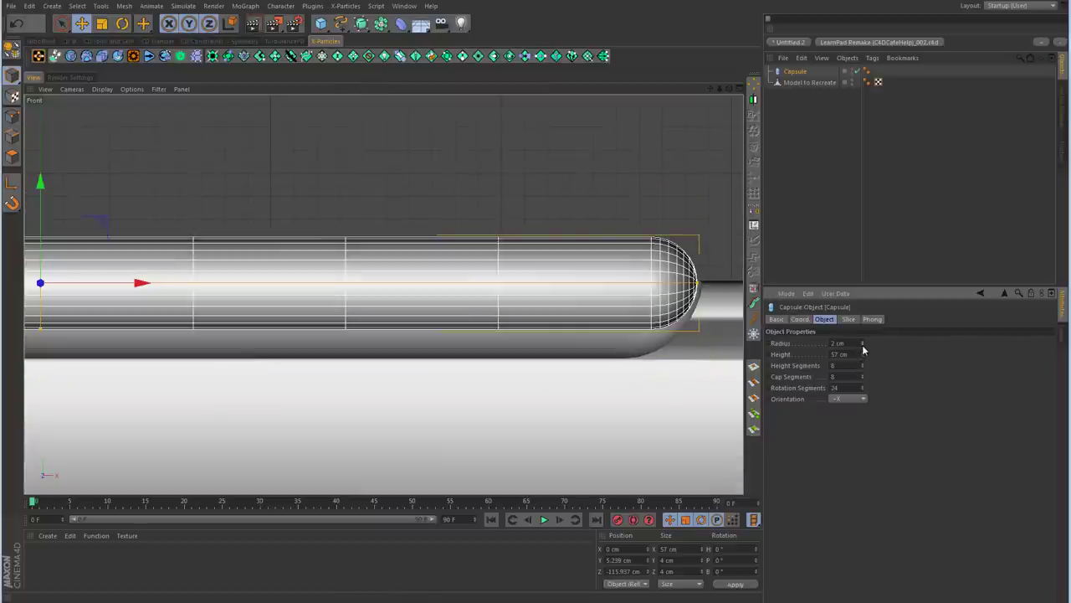
{"action": "left_click", "coordinate": [863, 341]}
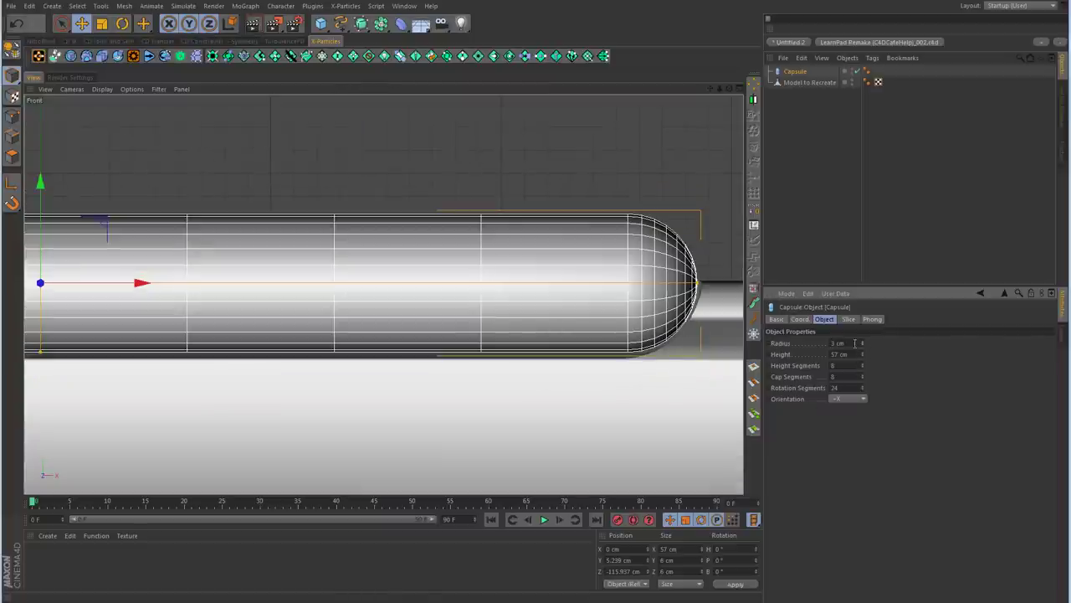
{"action": "double_click", "coordinate": [861, 344]}
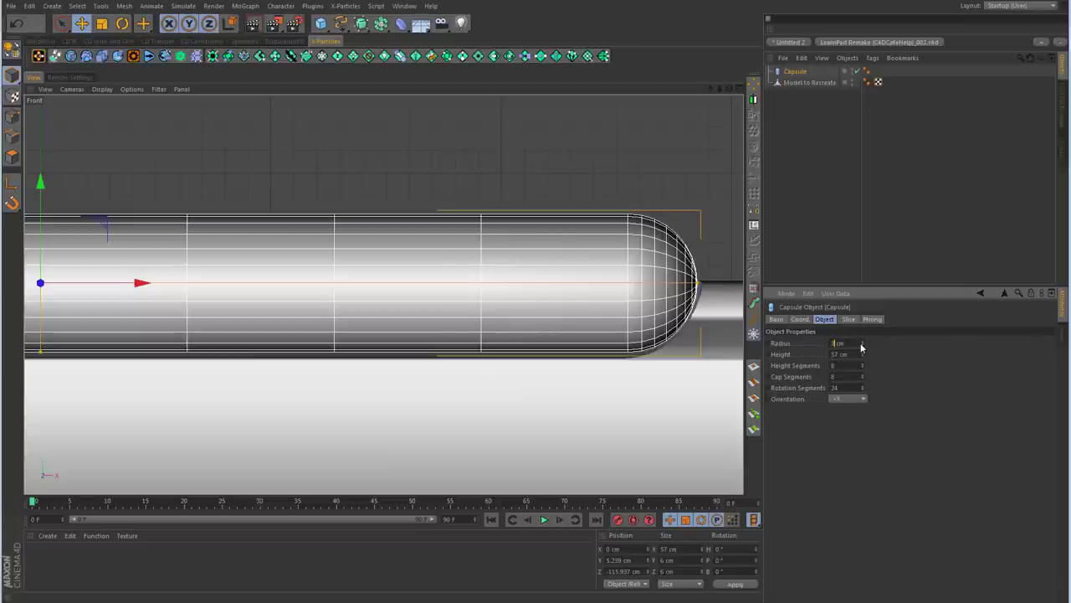
{"action": "type", "text": "3.2"}
{"action": "key", "text": "Return"}
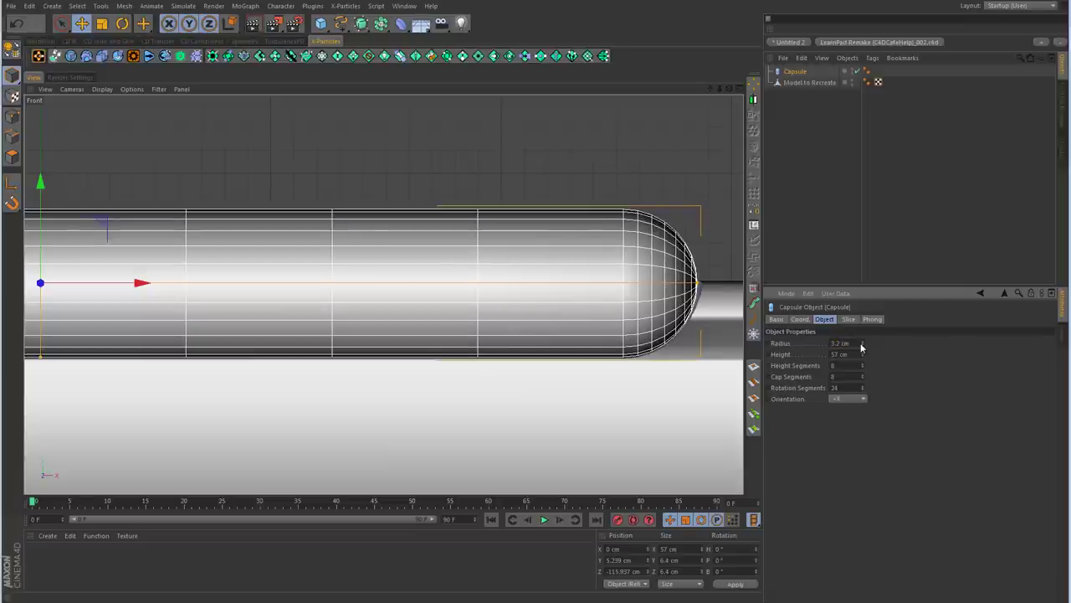
Step: Zoom in from the Top view to check the capsule's position against the rod
{"action": "middle_click", "coordinate": [535, 279]}
{"action": "middle_click", "coordinate": [535, 274]}
{"action": "right_click_drag", "start_coordinate": [383, 295], "coordinate": [437, 286], "text": "alt"}
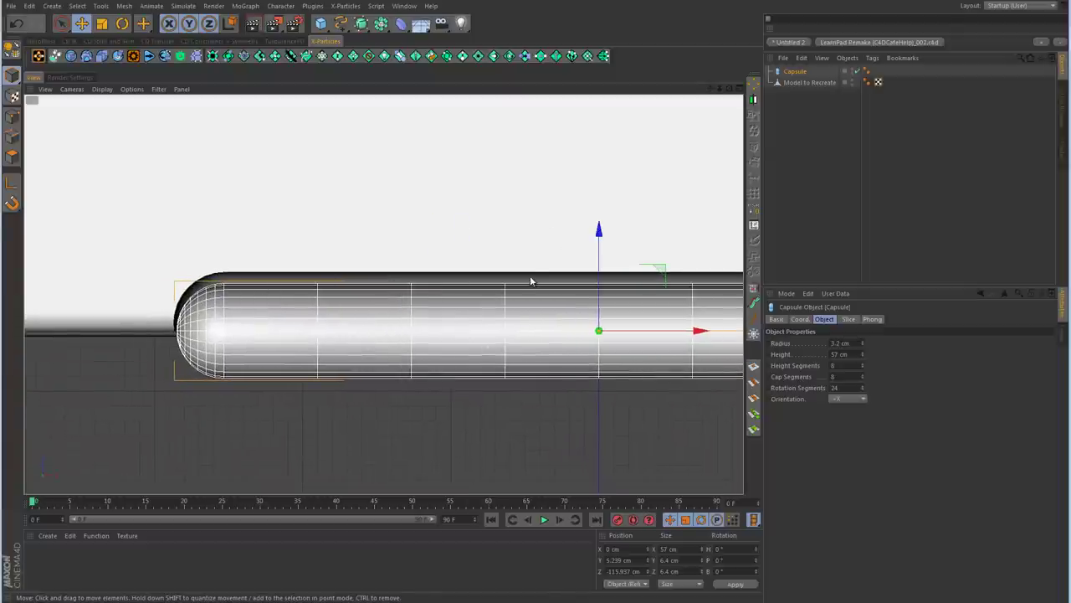
{"action": "scroll", "coordinate": [172, 332], "scroll_direction": "up", "scroll_amount": 3}
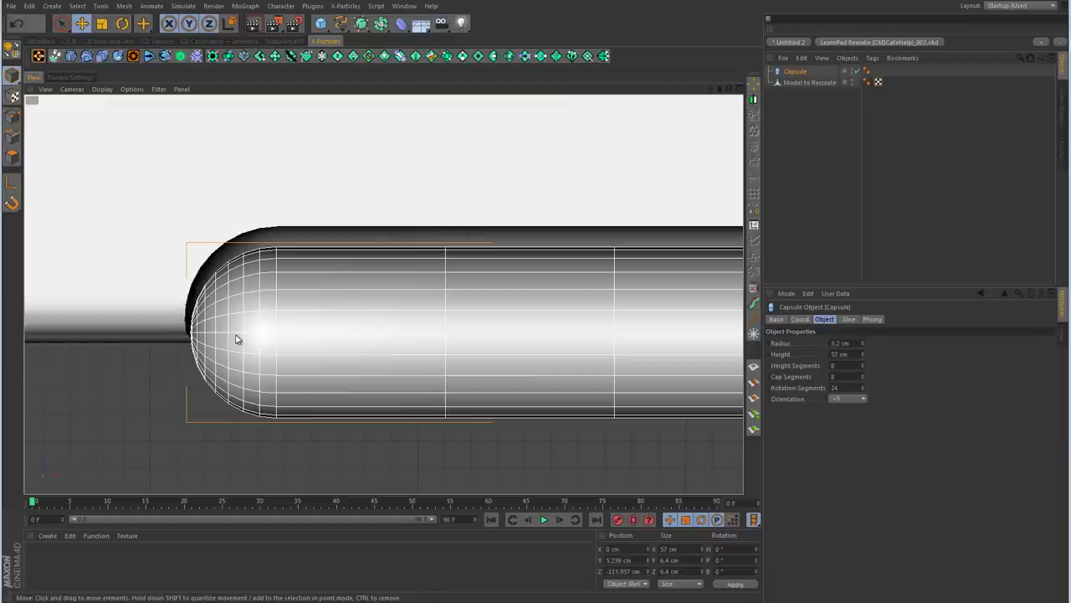
{"action": "scroll", "coordinate": [594, 299], "scroll_direction": "down", "scroll_amount": 3}
{"action": "scroll", "coordinate": [391, 293], "scroll_direction": "up", "scroll_amount": 2}
{"action": "middle_click_drag", "start_coordinate": [391, 293], "coordinate": [403, 293], "text": "alt"}
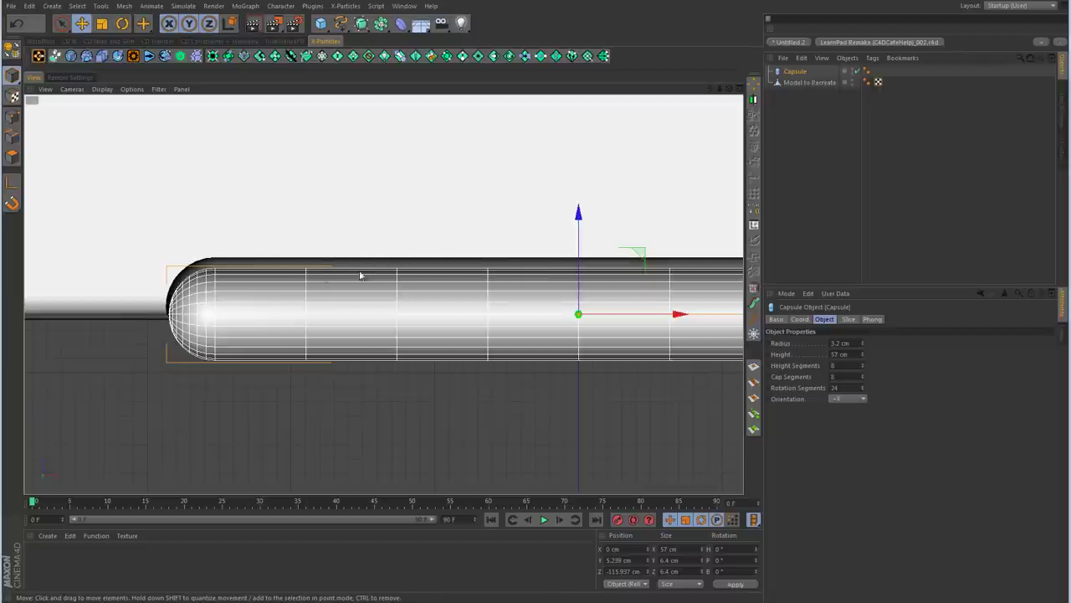
{"action": "middle_click", "coordinate": [477, 272]}
Step: Lower the capsule's Height Segments to 2 and Cap Segments to 2
{"action": "middle_click", "coordinate": [286, 257]}
{"action": "left_click_drag", "start_coordinate": [285, 256], "coordinate": [505, 351], "text": "alt"}
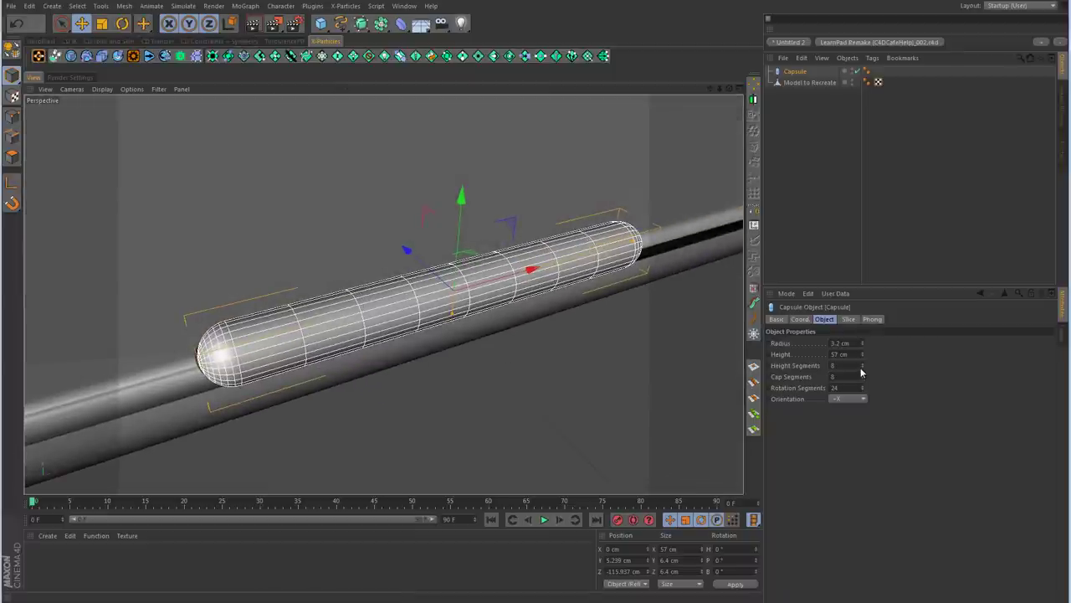
{"action": "left_click_drag", "start_coordinate": [862, 368], "coordinate": [861, 372]}
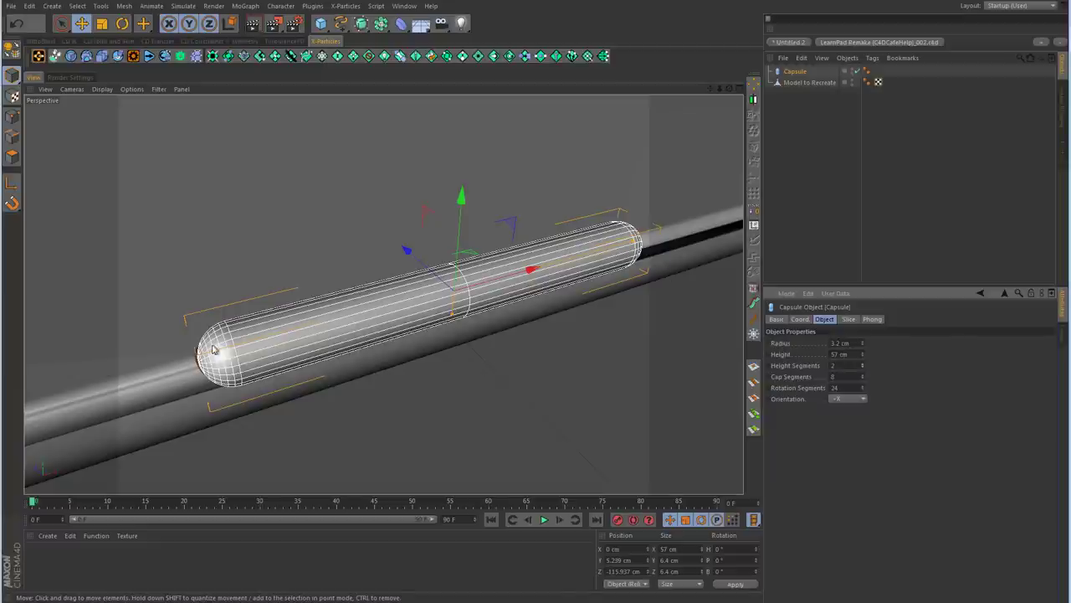
{"action": "left_click_drag", "start_coordinate": [335, 423], "coordinate": [501, 335], "text": "alt"}
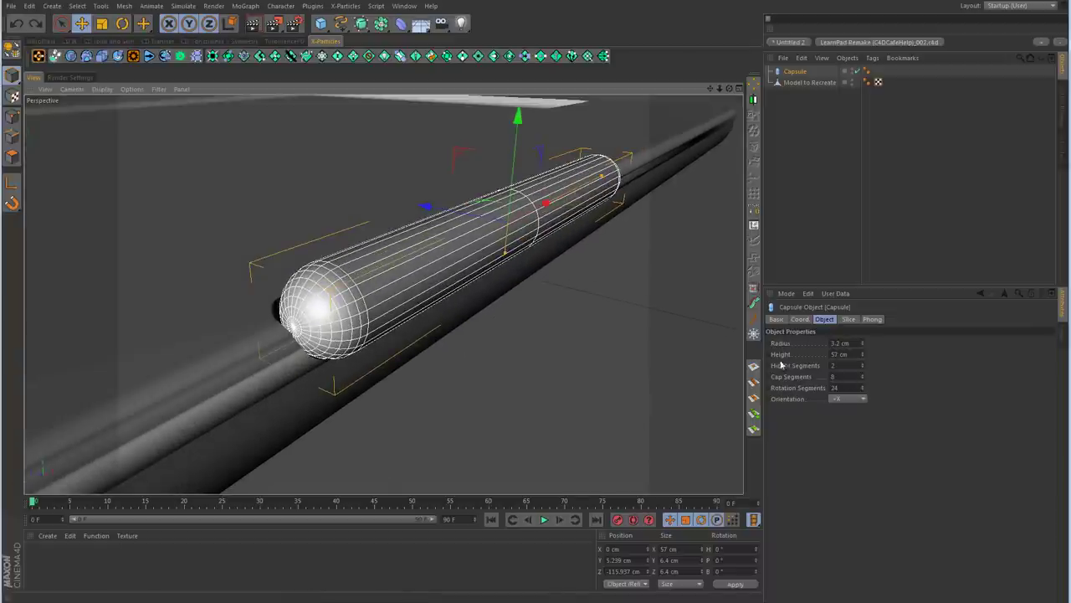
{"action": "left_click", "coordinate": [863, 380]}
{"action": "left_click", "coordinate": [863, 380]}
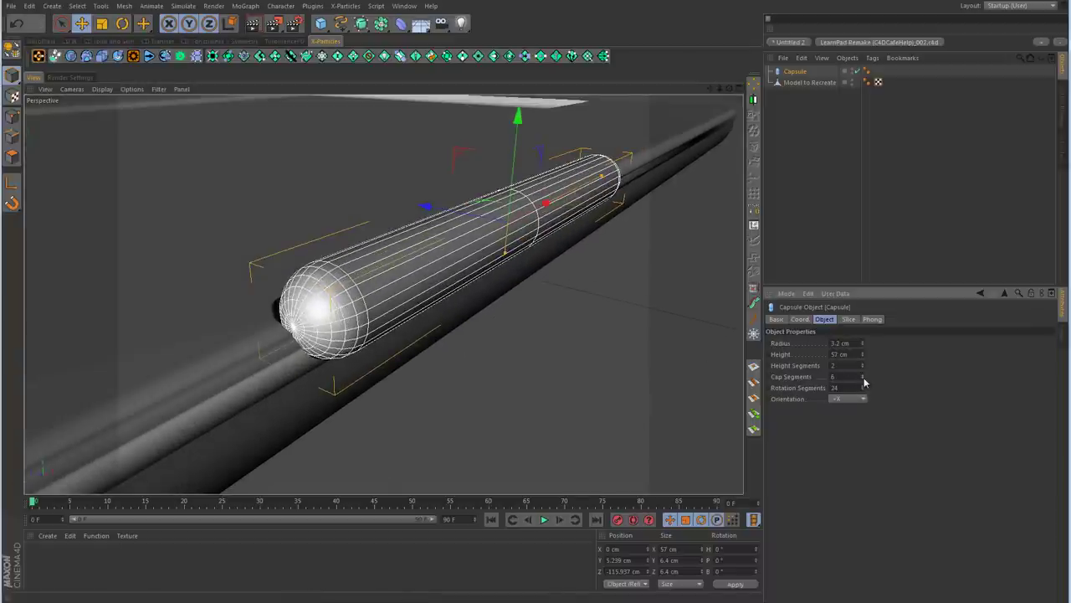
{"action": "left_click", "coordinate": [863, 380]}
{"action": "left_click", "coordinate": [863, 380]}
{"action": "left_click", "coordinate": [864, 380]}
{"action": "left_click", "coordinate": [864, 381]}
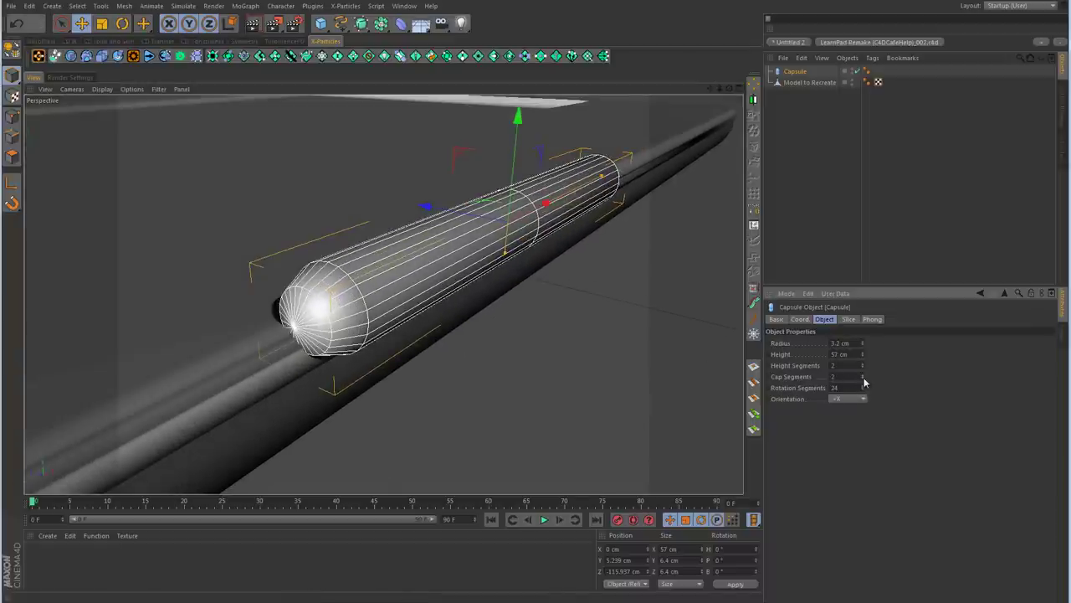
{"action": "left_click", "coordinate": [863, 377]}
{"action": "left_click", "coordinate": [862, 380]}
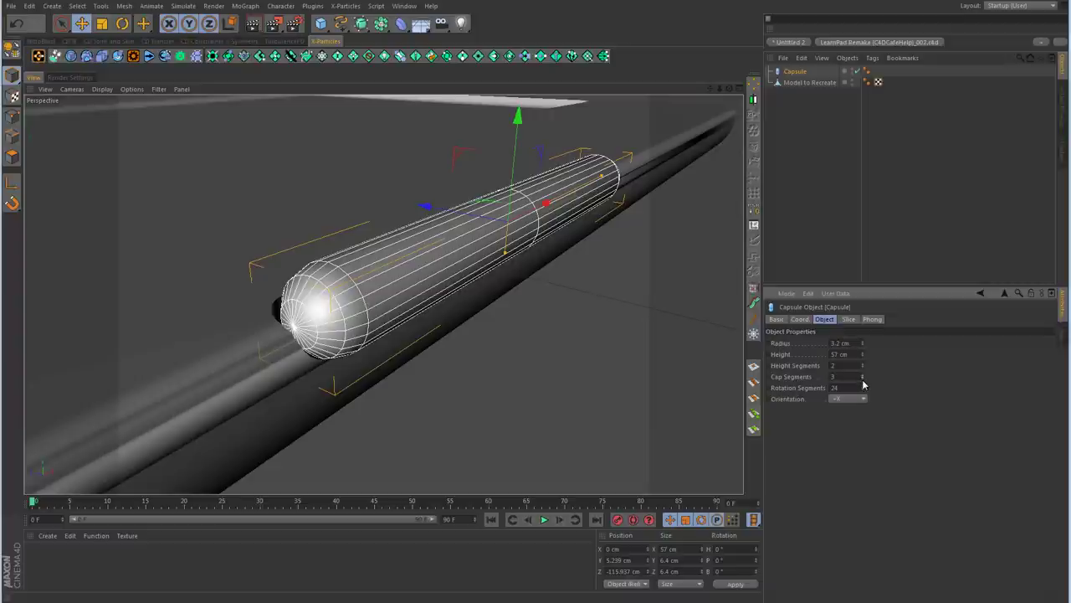
{"action": "left_click_drag", "start_coordinate": [544, 347], "coordinate": [560, 325], "text": "alt"}
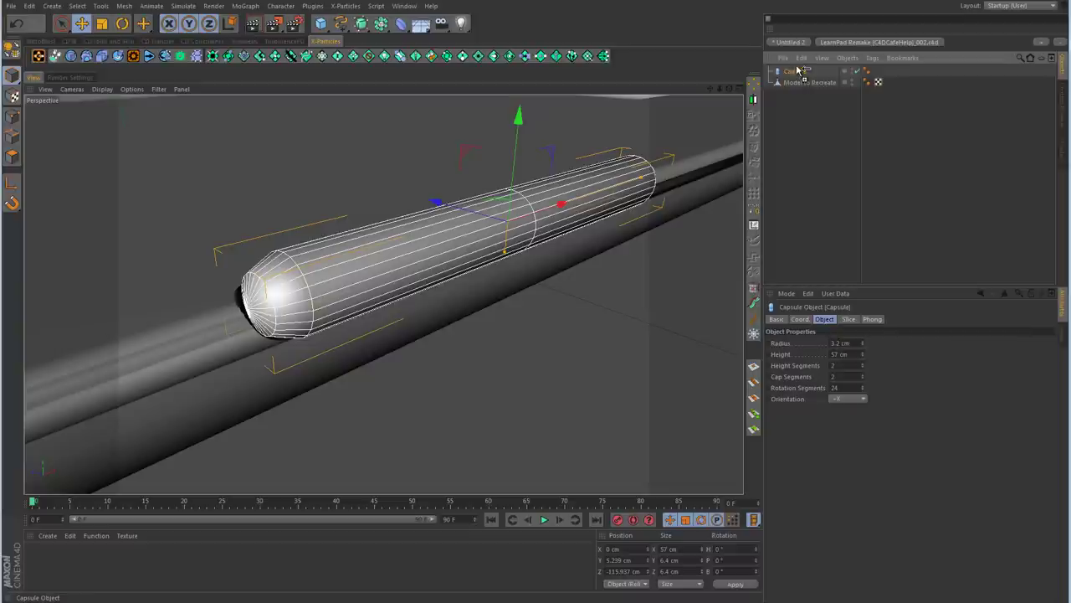
Step: Copy the capsule as Capsule.1 and raise the copy to Y 42.652 cm
{"action": "left_click_drag", "start_coordinate": [799, 71], "coordinate": [797, 67], "text": "ctrl"}
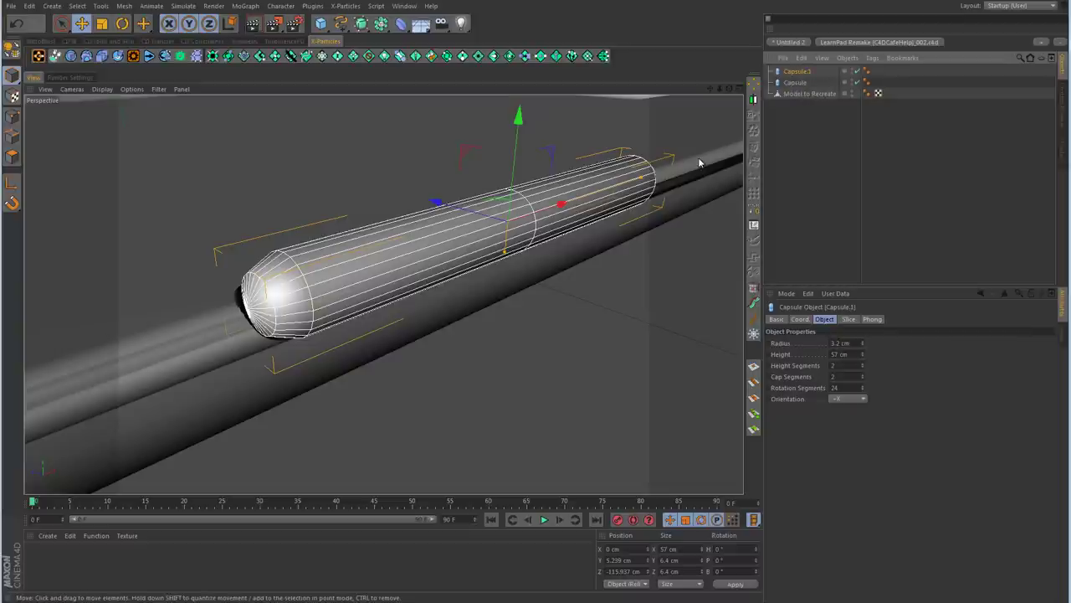
{"action": "scroll", "coordinate": [598, 279], "scroll_direction": "down", "scroll_amount": 5}
{"action": "left_click_drag", "start_coordinate": [597, 278], "coordinate": [581, 321], "text": "alt"}
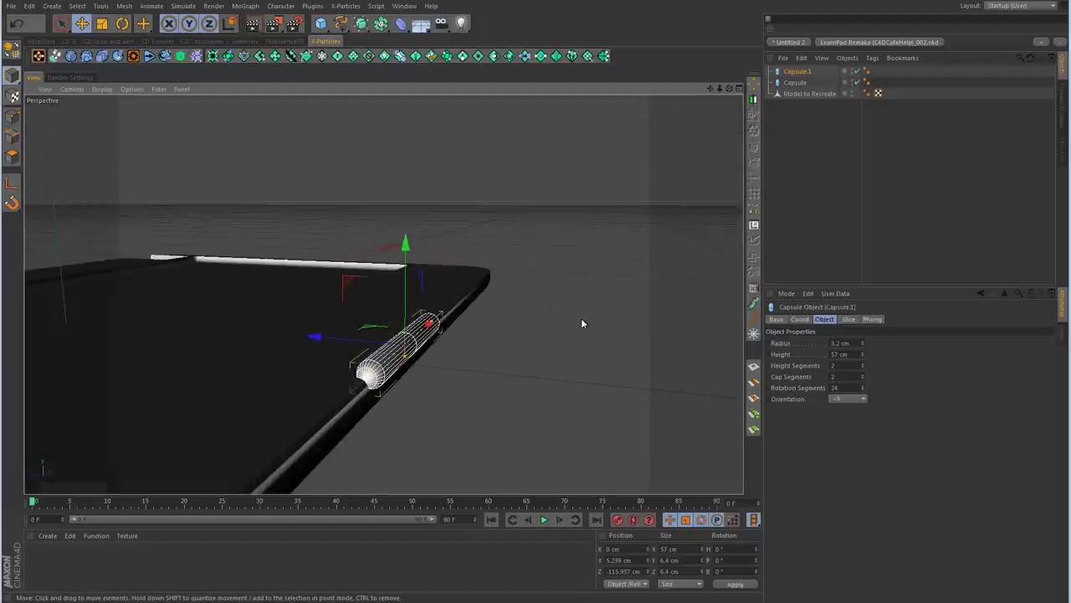
{"action": "left_click_drag", "start_coordinate": [418, 243], "coordinate": [419, 91]}
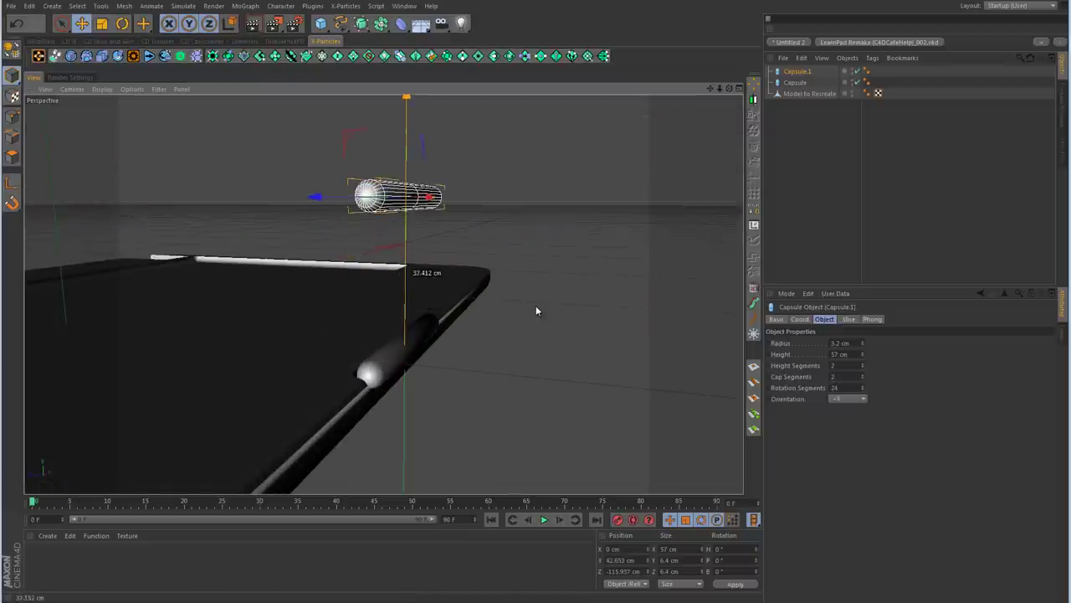
{"action": "scroll", "coordinate": [410, 262], "scroll_direction": "up", "scroll_amount": 5}
{"action": "left_click_drag", "start_coordinate": [410, 263], "coordinate": [514, 287], "text": "alt"}
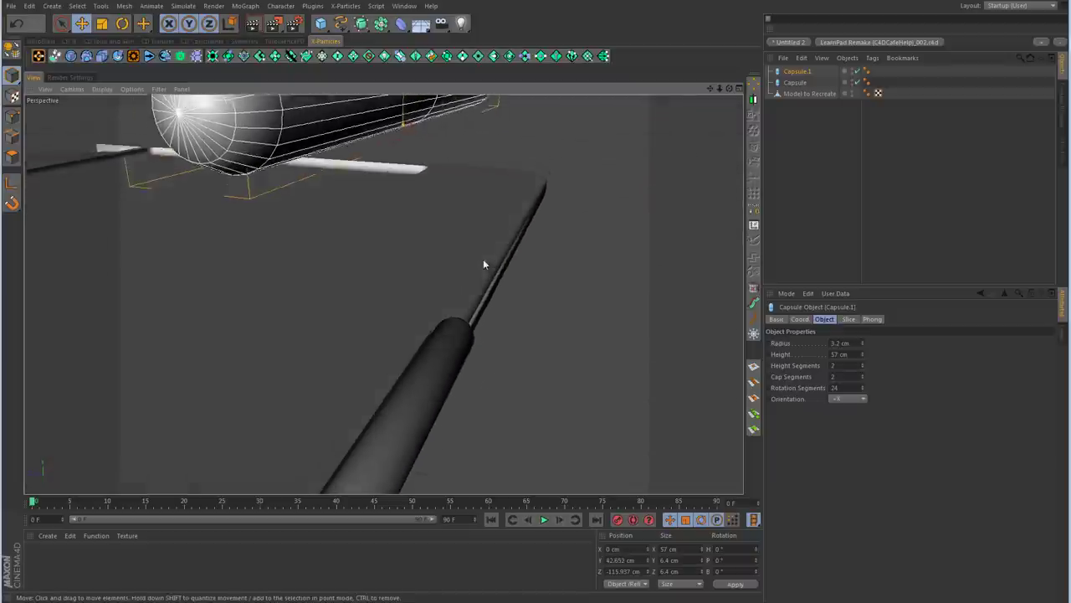
{"action": "left_click_drag", "start_coordinate": [394, 287], "coordinate": [404, 268], "text": "alt"}
{"action": "scroll", "coordinate": [351, 251], "scroll_direction": "up", "scroll_amount": 3}
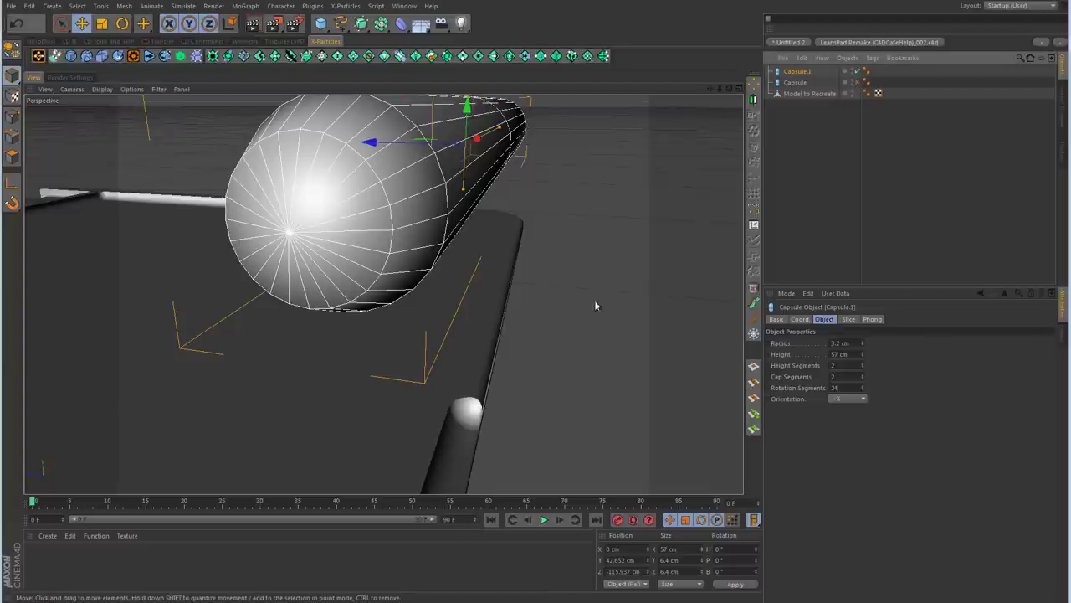
{"action": "left_click_drag", "start_coordinate": [589, 325], "coordinate": [429, 510], "text": "alt"}
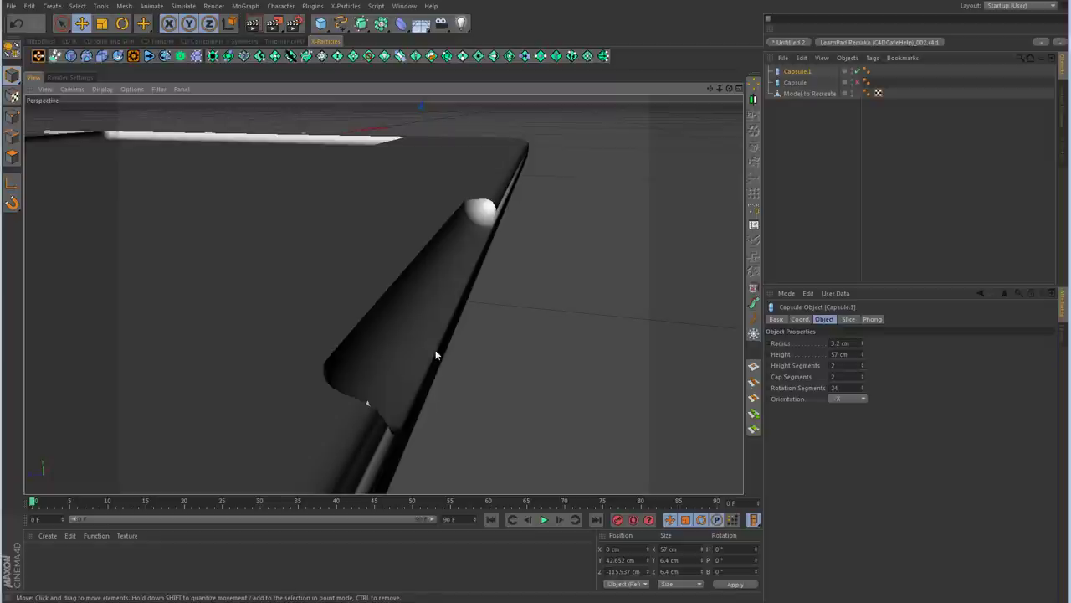
{"action": "left_click_drag", "start_coordinate": [435, 355], "coordinate": [548, 299], "text": "alt"}
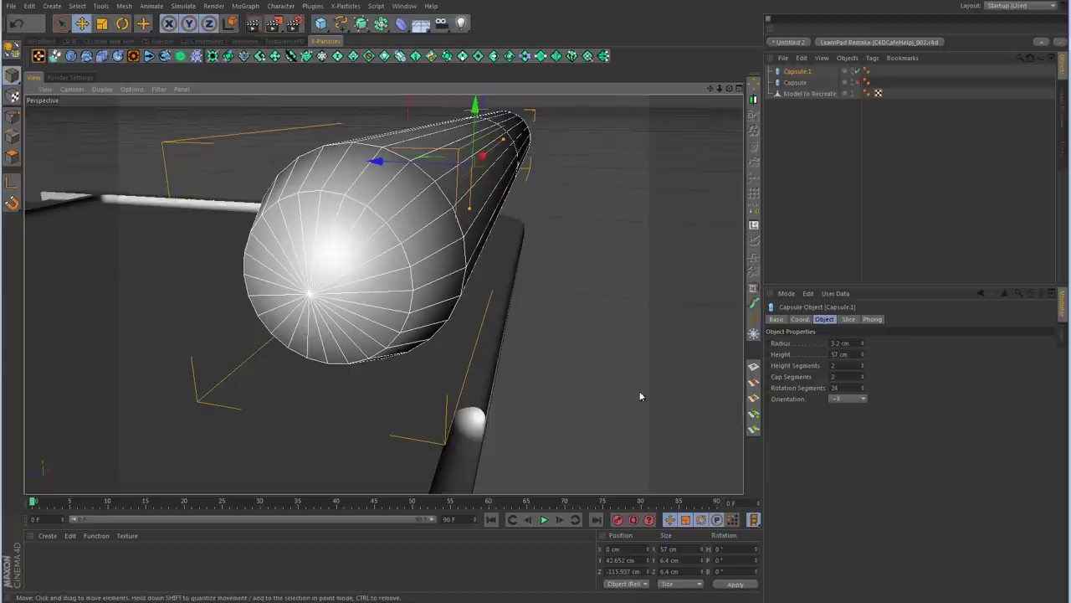
Step: Maximize the Right view on the capsule's circle with Gouraud Shading (Lines) display
{"action": "middle_click", "coordinate": [623, 365]}
{"action": "middle_click", "coordinate": [333, 432]}
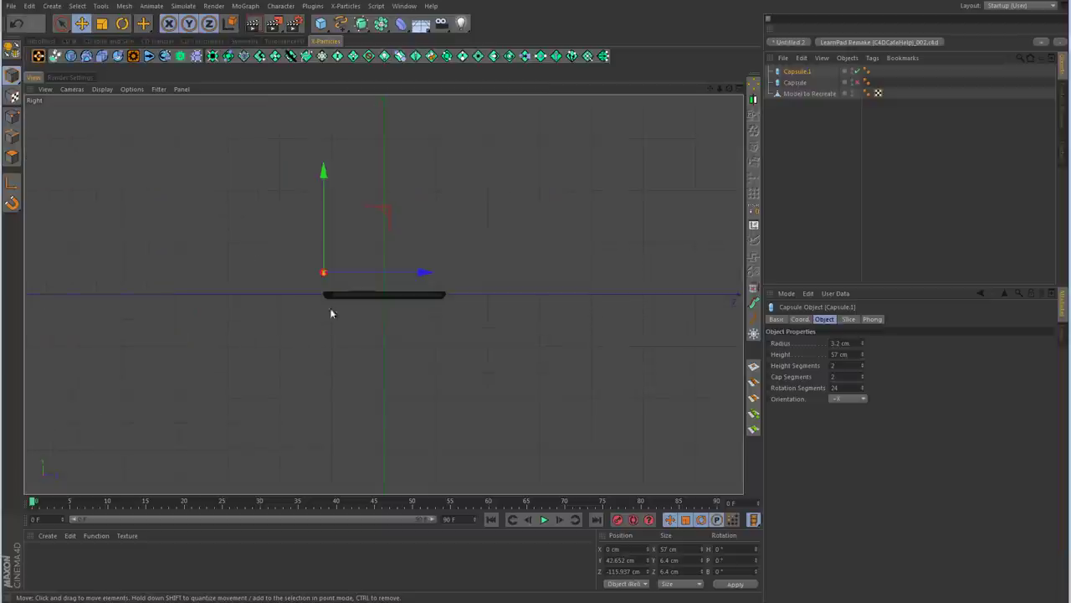
{"action": "right_click_drag", "start_coordinate": [310, 269], "coordinate": [436, 268], "text": "alt"}
{"action": "middle_click_drag", "start_coordinate": [436, 268], "coordinate": [572, 318], "text": "alt"}
{"action": "right_click_drag", "start_coordinate": [572, 318], "coordinate": [655, 304], "text": "alt"}
{"action": "middle_click_drag", "start_coordinate": [656, 303], "coordinate": [500, 296], "text": "alt"}
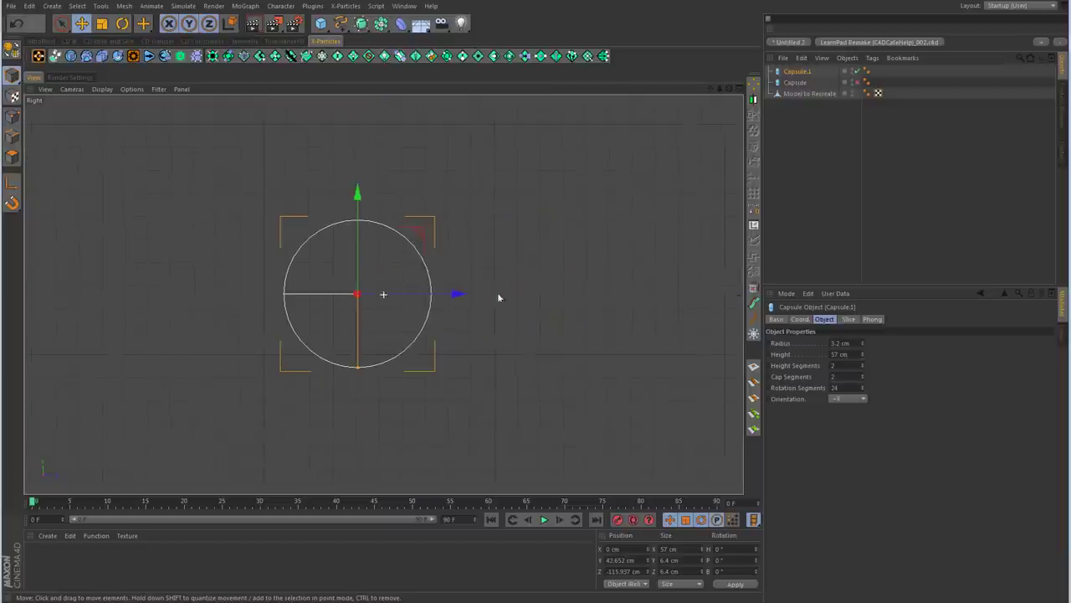
{"action": "left_click", "coordinate": [102, 89]}
{"action": "left_click", "coordinate": [113, 117]}
{"action": "left_click", "coordinate": [103, 88]}
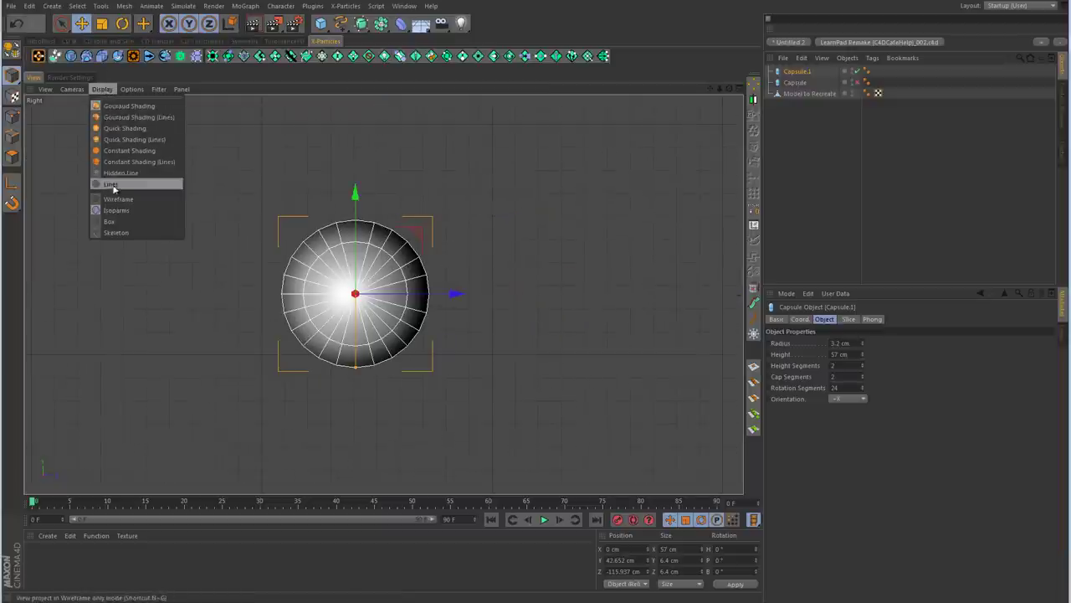
{"action": "left_click", "coordinate": [118, 186]}
{"action": "key", "text": "h"}
{"action": "key", "text": "e"}
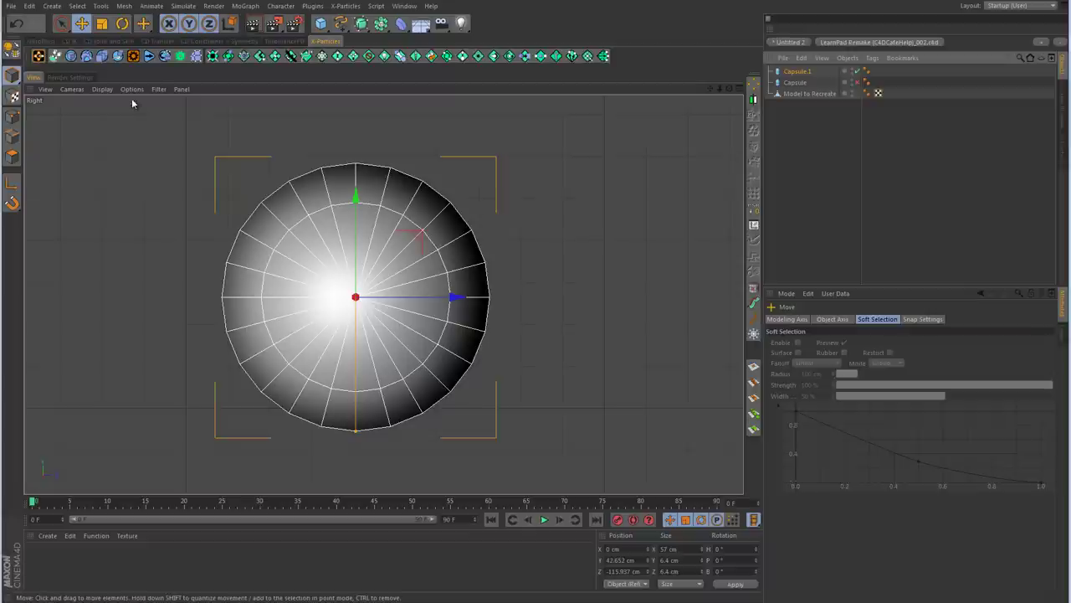
Step: With Doodle Paint at size 2, draw a red outline of the circle's lower-right quarter
{"action": "left_click", "coordinate": [100, 6]}
{"action": "mouse_move", "coordinate": [123, 74]}
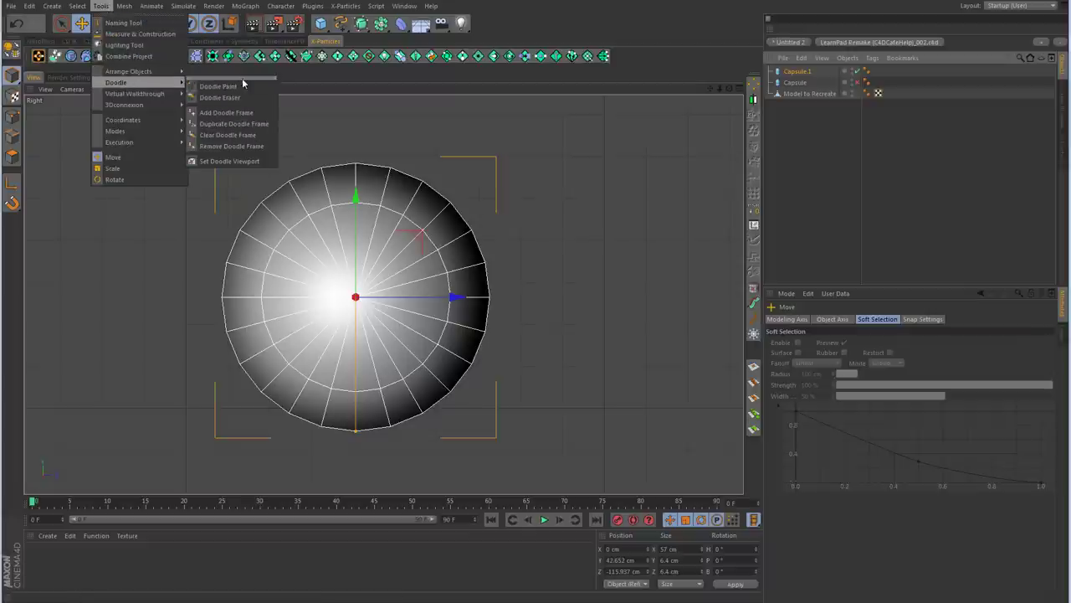
{"action": "left_click", "coordinate": [243, 81]}
{"action": "mouse_move", "coordinate": [242, 74]}
{"action": "left_mouse_down"}
{"action": "mouse_move", "coordinate": [654, 143]}
{"action": "mouse_move", "coordinate": [701, 114]}
{"action": "left_mouse_up"}
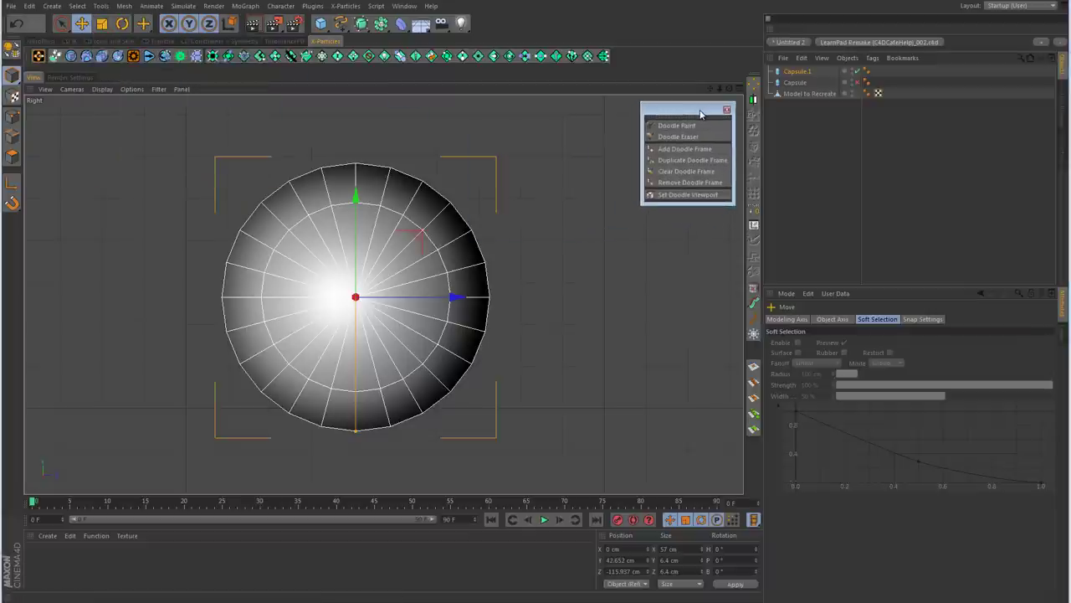
{"action": "left_click", "coordinate": [676, 126]}
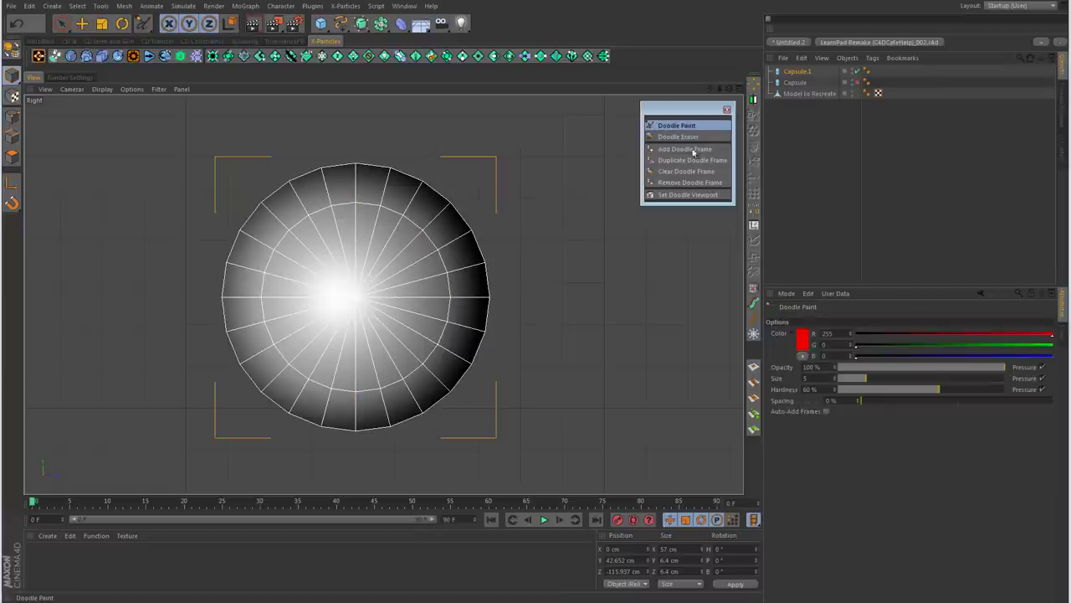
{"action": "left_click", "coordinate": [819, 381]}
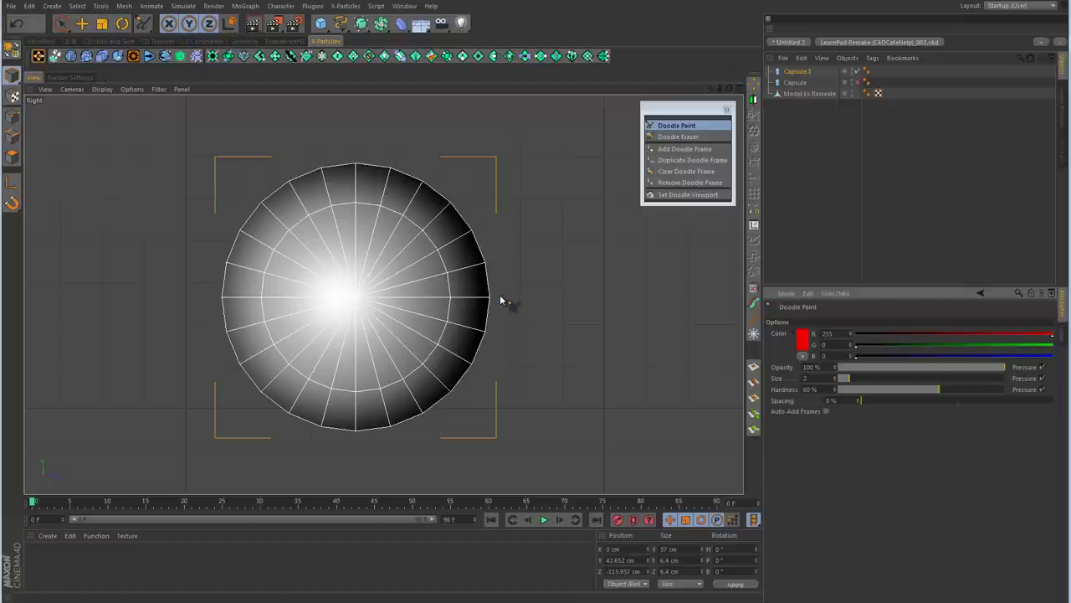
{"action": "mouse_move", "coordinate": [501, 298]}
{"action": "left_mouse_down"}
{"action": "mouse_move", "coordinate": [357, 300]}
{"action": "mouse_move", "coordinate": [357, 432]}
{"action": "mouse_move", "coordinate": [417, 415]}
{"action": "mouse_move", "coordinate": [476, 345]}
{"action": "mouse_move", "coordinate": [487, 298]}
{"action": "left_mouse_up"}
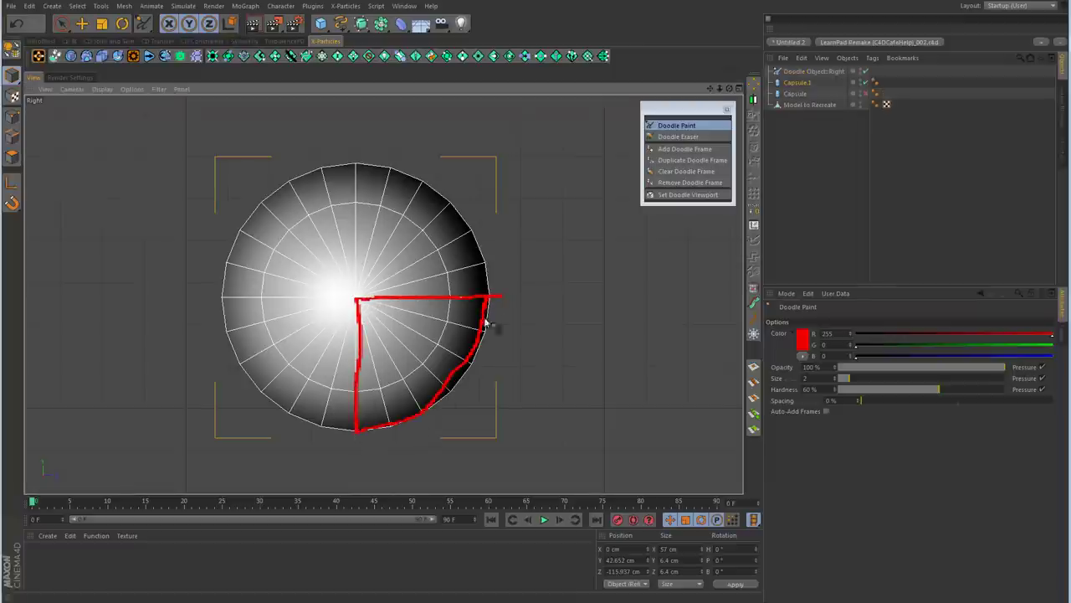
Step: Change the doodle colour to blue (RGB 0, 161, 255) and scribble over the circle's upper-left
{"action": "left_click", "coordinate": [803, 341]}
{"action": "left_click", "coordinate": [834, 299]}
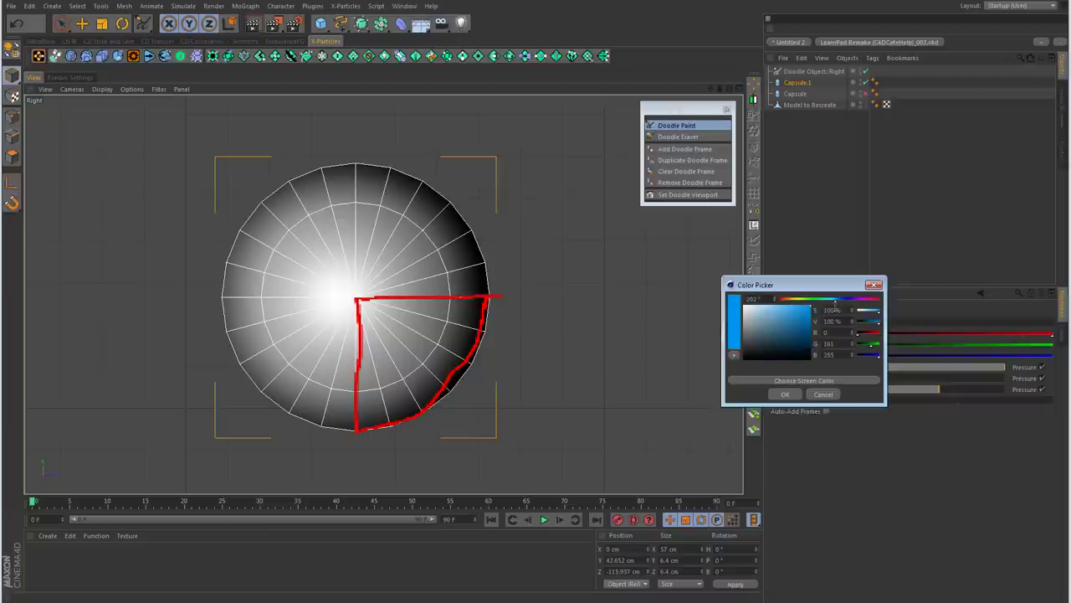
{"action": "left_click", "coordinate": [791, 391]}
{"action": "mouse_move", "coordinate": [430, 285]}
{"action": "left_mouse_down"}
{"action": "mouse_move", "coordinate": [407, 179]}
{"action": "mouse_move", "coordinate": [353, 232]}
{"action": "mouse_move", "coordinate": [324, 191]}
{"action": "mouse_move", "coordinate": [270, 231]}
{"action": "mouse_move", "coordinate": [237, 308]}
{"action": "mouse_move", "coordinate": [272, 390]}
{"action": "mouse_move", "coordinate": [326, 401]}
{"action": "mouse_move", "coordinate": [337, 358]}
{"action": "mouse_move", "coordinate": [326, 409]}
{"action": "mouse_move", "coordinate": [276, 363]}
{"action": "mouse_move", "coordinate": [357, 279]}
{"action": "mouse_move", "coordinate": [297, 311]}
{"action": "mouse_move", "coordinate": [289, 249]}
{"action": "mouse_move", "coordinate": [303, 202]}
{"action": "mouse_move", "coordinate": [413, 198]}
{"action": "mouse_move", "coordinate": [465, 280]}
{"action": "mouse_move", "coordinate": [365, 285]}
{"action": "mouse_move", "coordinate": [420, 210]}
{"action": "mouse_move", "coordinate": [309, 191]}
{"action": "mouse_move", "coordinate": [242, 307]}
{"action": "mouse_move", "coordinate": [266, 383]}
{"action": "left_mouse_up"}
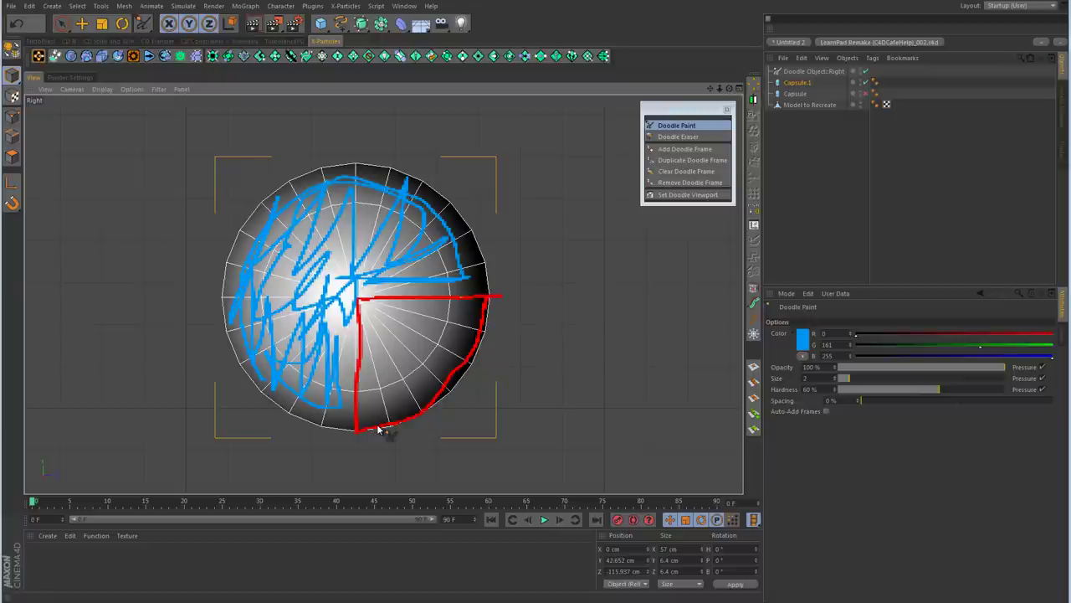
Step: Lower Capsule.1's Rotation Segments from 24 to 16, then select the doodle object
{"action": "left_click", "coordinate": [805, 84]}
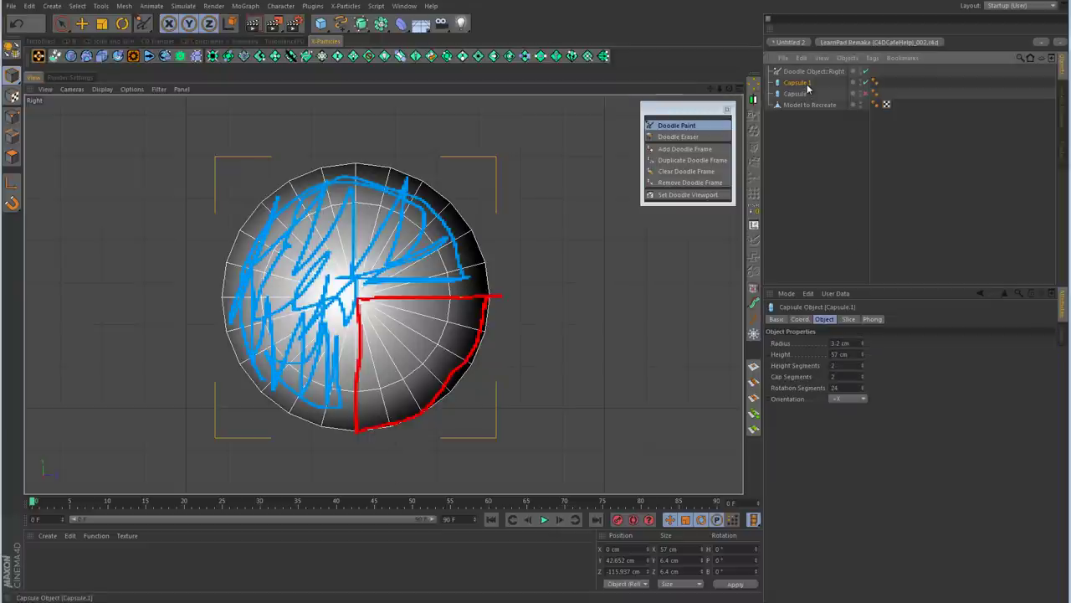
{"action": "left_click", "coordinate": [863, 390]}
{"action": "left_click", "coordinate": [862, 390]}
{"action": "left_click", "coordinate": [863, 390]}
{"action": "left_click", "coordinate": [863, 390]}
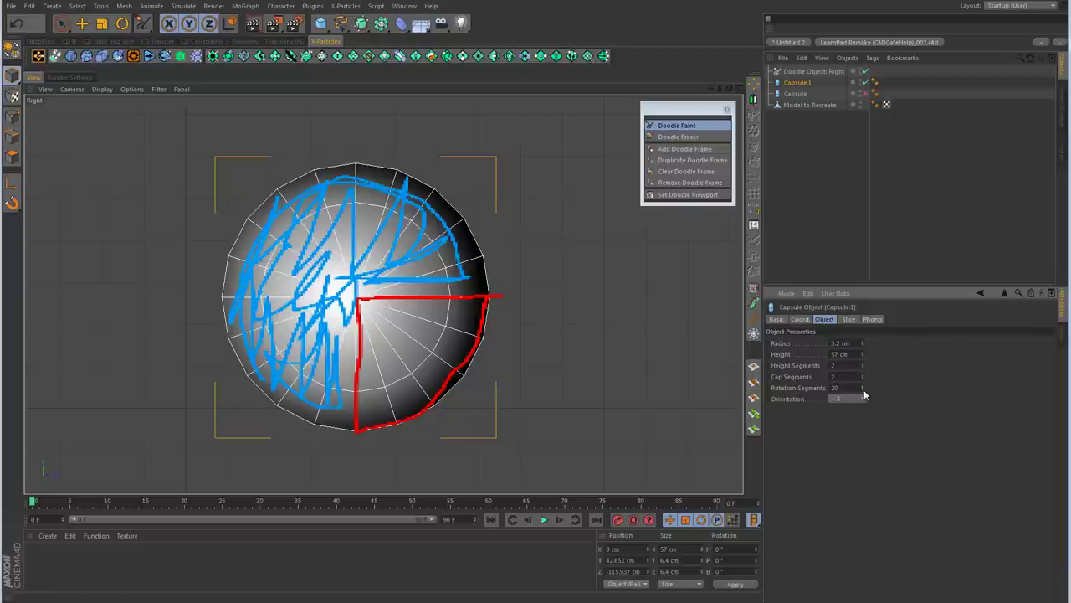
{"action": "left_click", "coordinate": [862, 390]}
{"action": "left_click", "coordinate": [863, 390]}
{"action": "left_click", "coordinate": [862, 390]}
{"action": "left_click", "coordinate": [862, 390]}
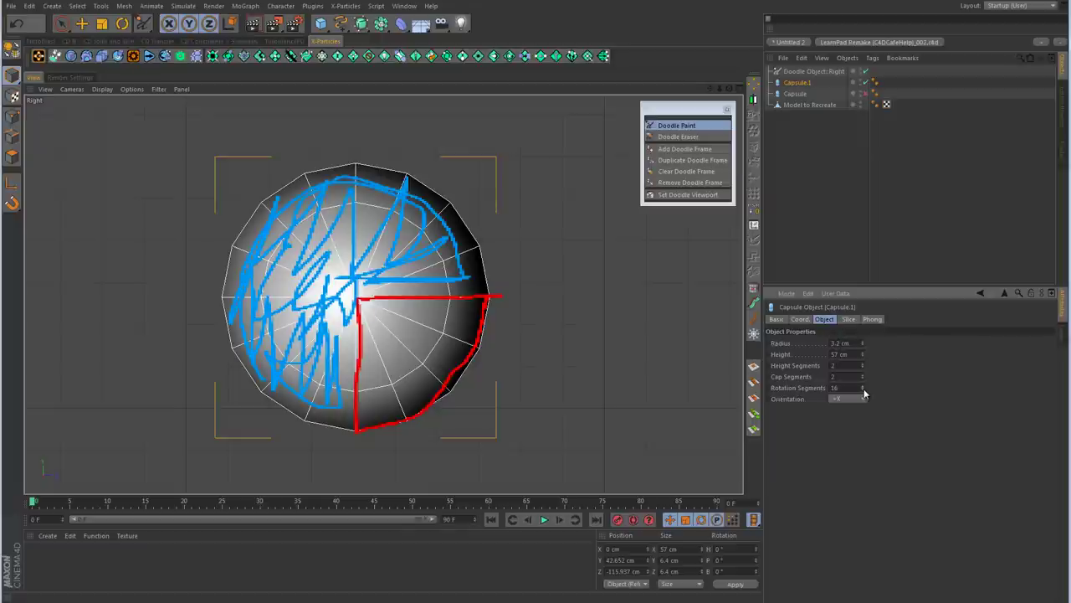
{"action": "left_click", "coordinate": [832, 72]}
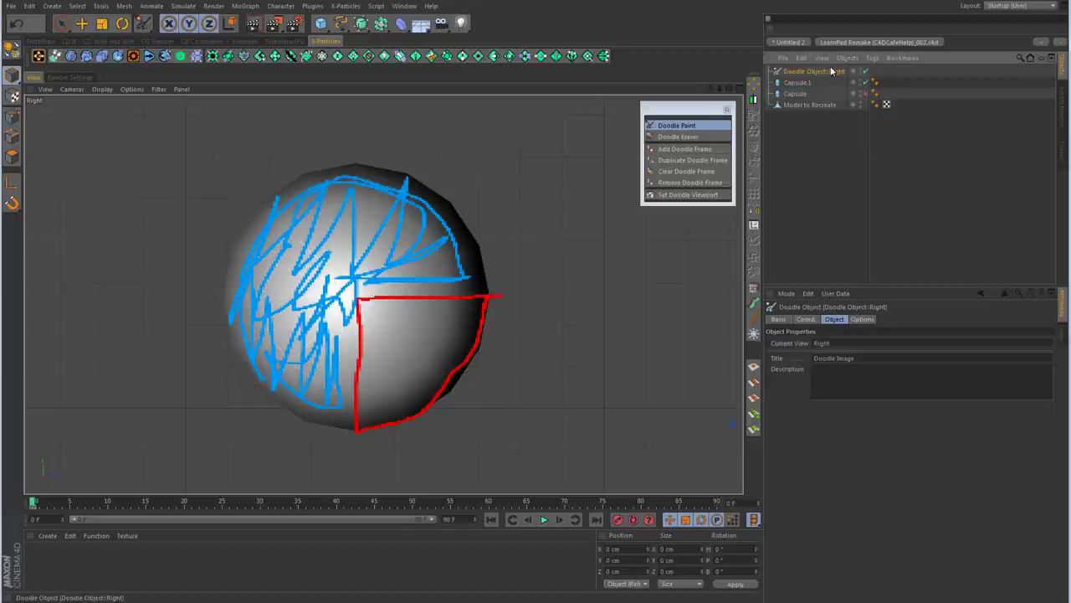
Step: Delete the old Doodle Object and zoom in on Capsule.1's upper-right quarter
{"action": "key", "text": "Delete"}
{"action": "left_click", "coordinate": [694, 127]}
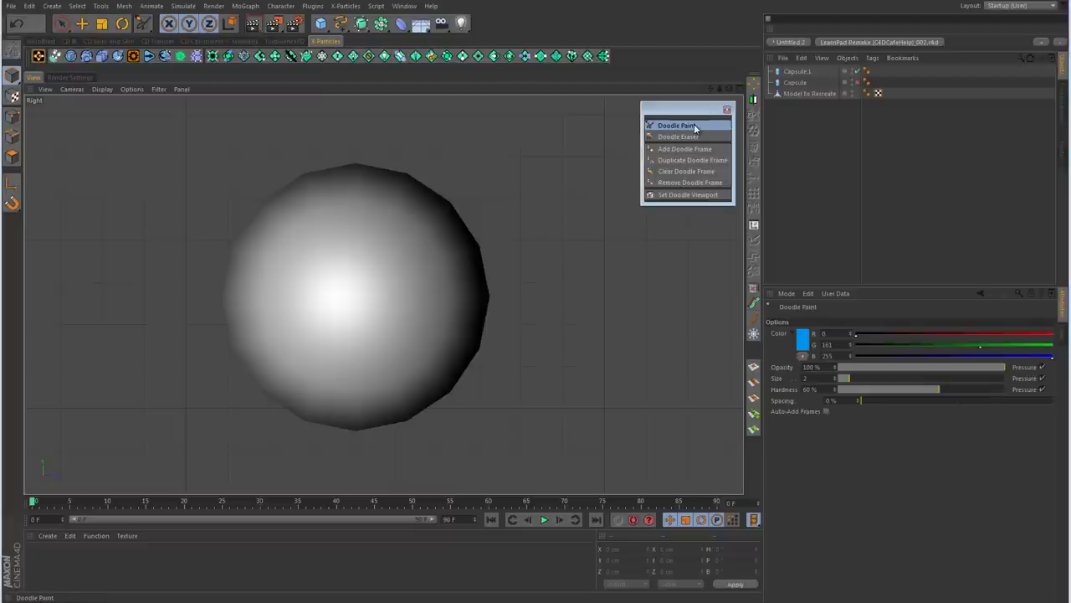
{"action": "left_click", "coordinate": [797, 71]}
{"action": "right_click_drag", "start_coordinate": [468, 369], "coordinate": [516, 366], "text": "alt"}
{"action": "middle_click_drag", "start_coordinate": [516, 360], "coordinate": [537, 302], "text": "alt"}
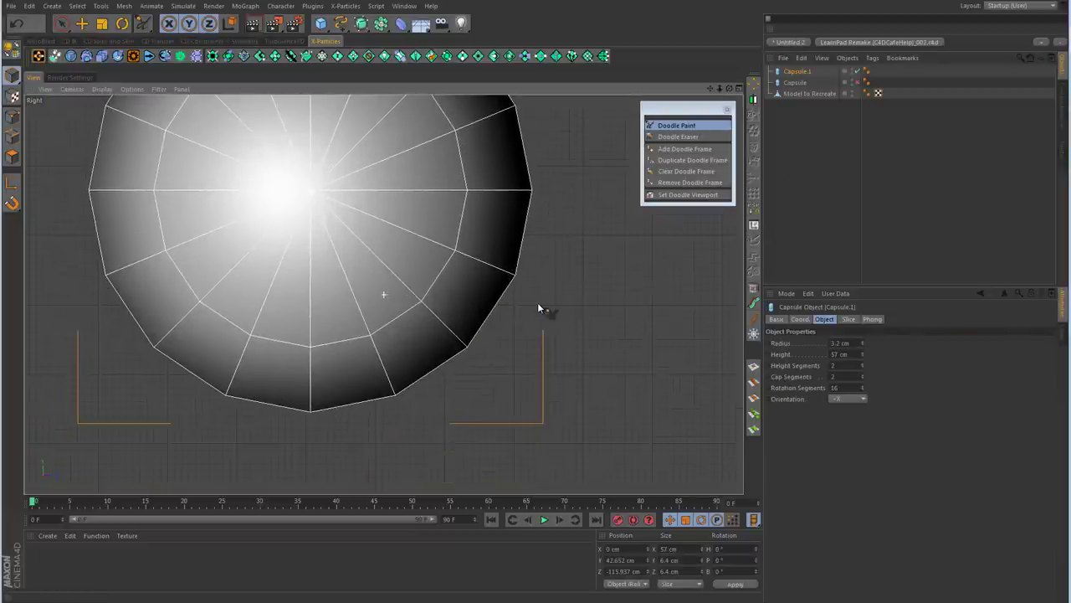
Step: Doodle a blue outline around the quarter and number its slices 1 to 4
{"action": "mouse_move", "coordinate": [545, 192]}
{"action": "left_mouse_down"}
{"action": "mouse_move", "coordinate": [294, 193]}
{"action": "mouse_move", "coordinate": [311, 196]}
{"action": "mouse_move", "coordinate": [312, 438]}
{"action": "mouse_move", "coordinate": [455, 382]}
{"action": "mouse_move", "coordinate": [533, 273]}
{"action": "mouse_move", "coordinate": [549, 194]}
{"action": "left_mouse_up"}
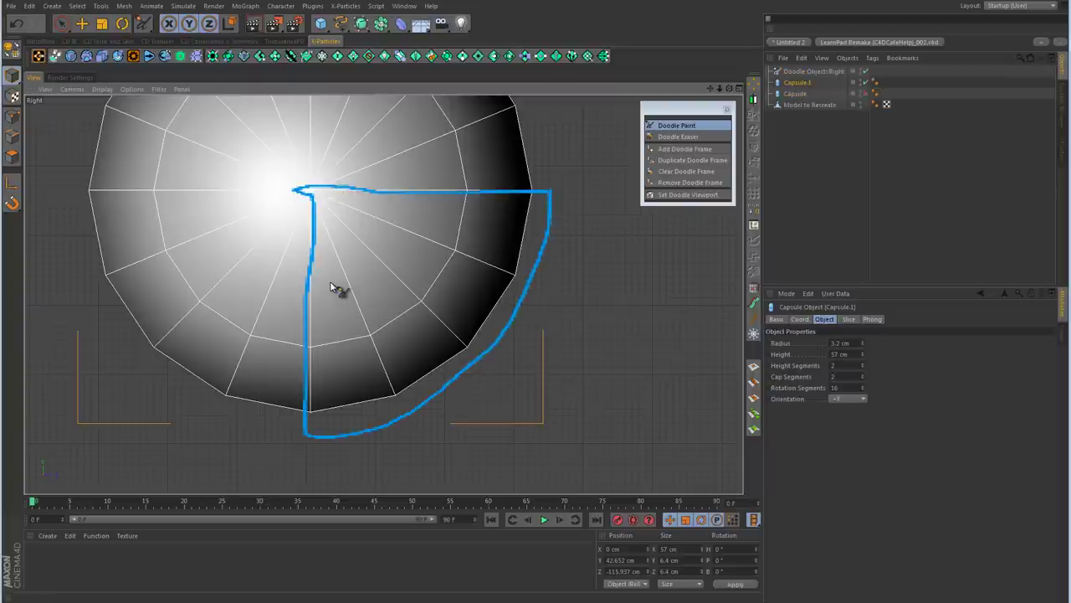
{"action": "left_click_drag", "start_coordinate": [333, 281], "coordinate": [332, 318]}
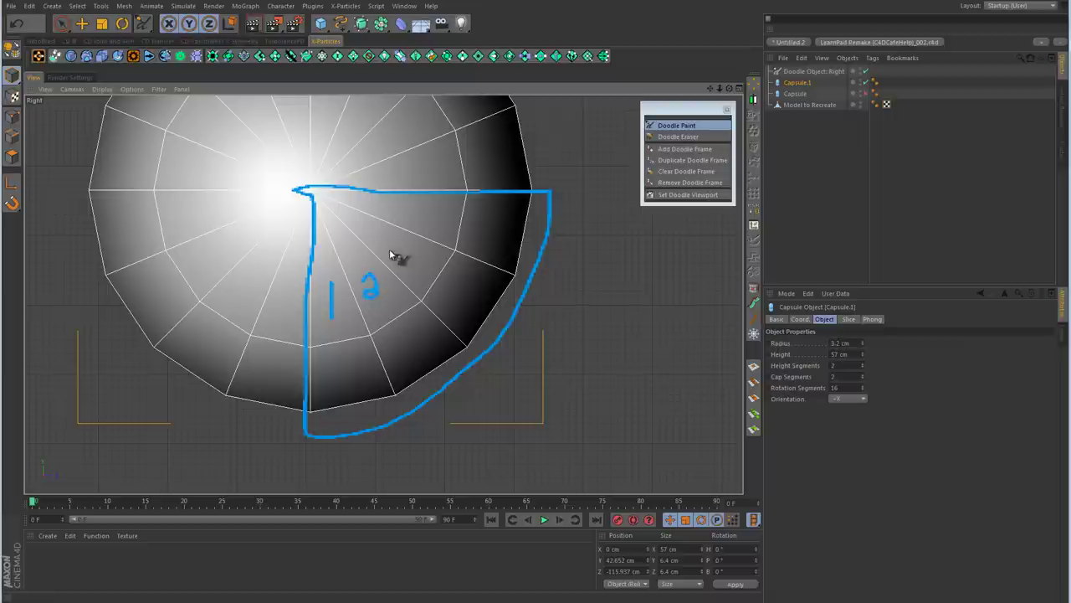
{"action": "left_click_drag", "start_coordinate": [408, 259], "coordinate": [404, 270]}
{"action": "left_click_drag", "start_coordinate": [416, 207], "coordinate": [428, 219]}
{"action": "left_click_drag", "start_coordinate": [425, 205], "coordinate": [425, 226]}
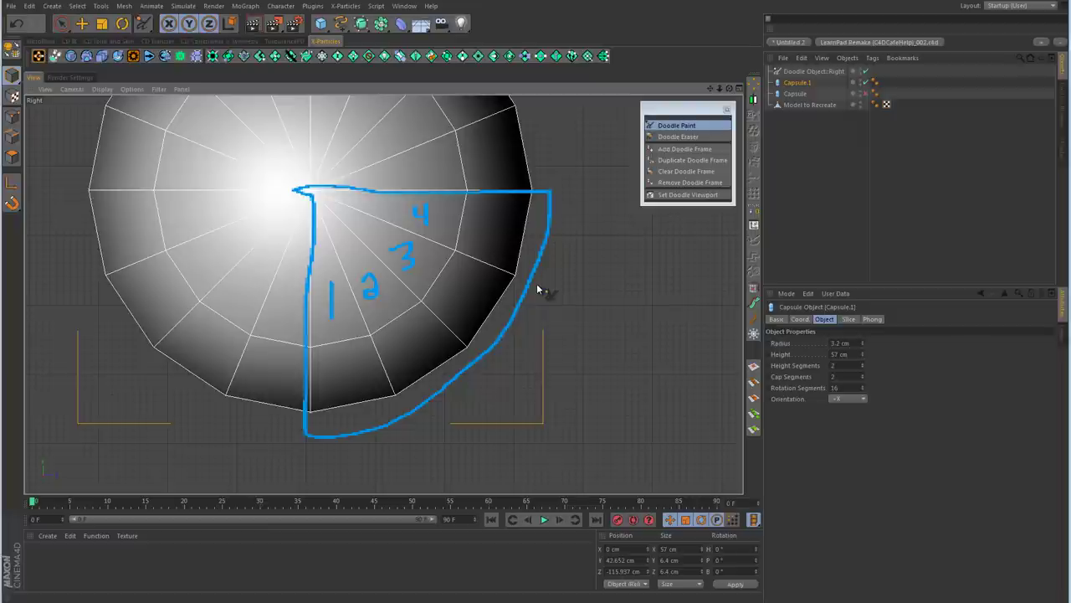
Step: Switch the doodle colour to red and draw two red dividing lines, toward 4 and between 1 and 2
{"action": "left_click", "coordinate": [676, 125]}
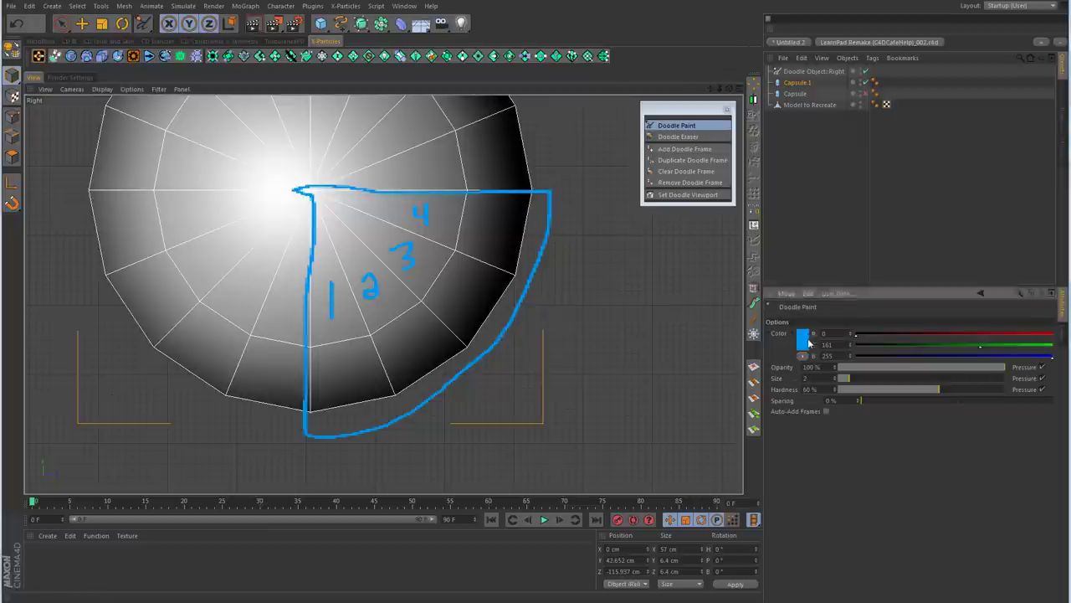
{"action": "left_click", "coordinate": [805, 338]}
{"action": "left_click", "coordinate": [797, 296]}
{"action": "left_click", "coordinate": [782, 297]}
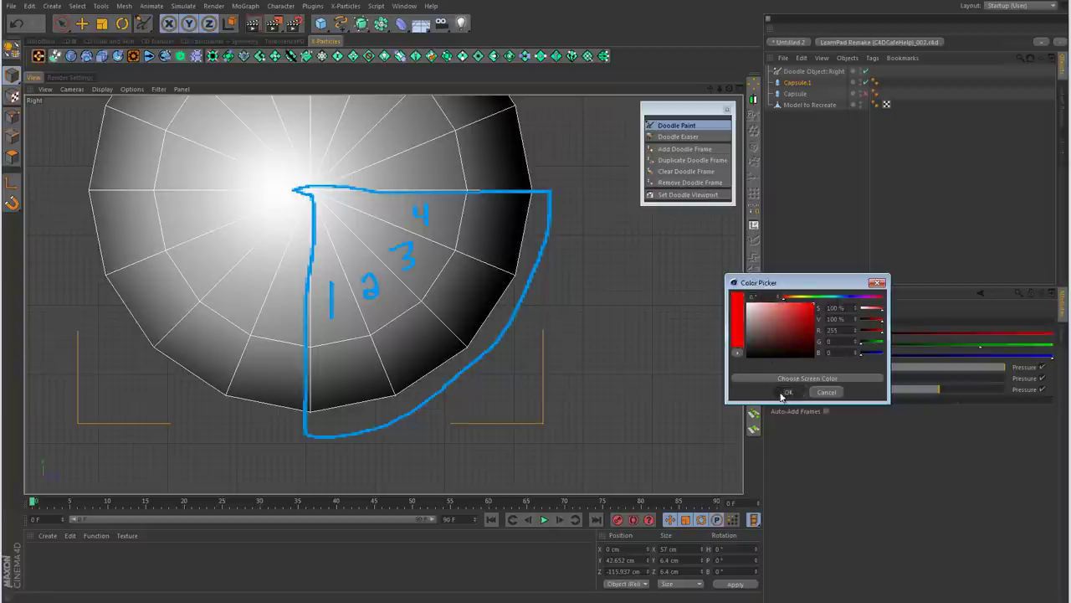
{"action": "left_click", "coordinate": [787, 392]}
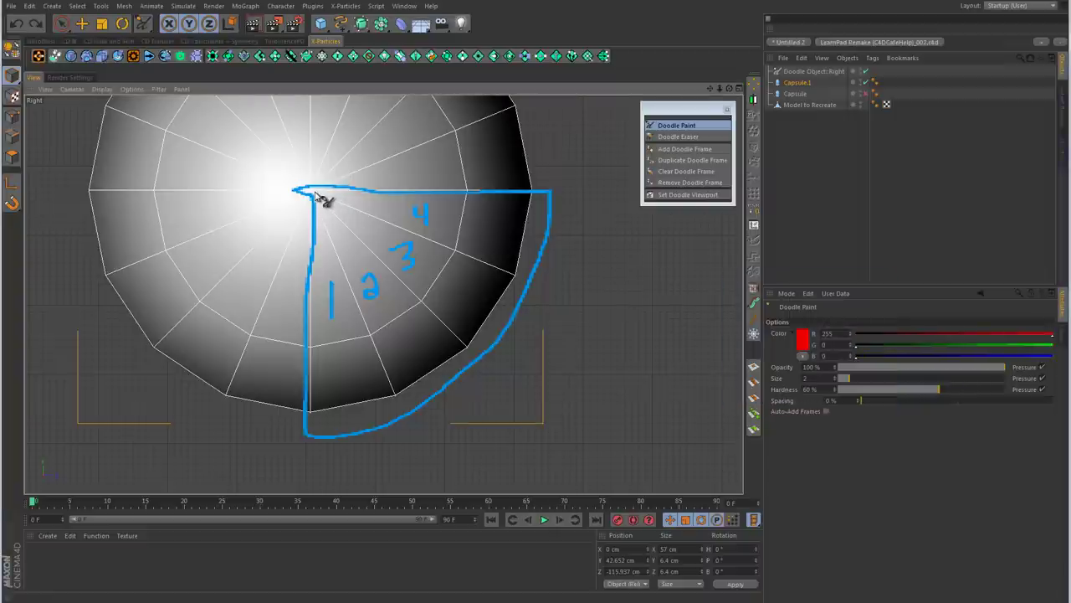
{"action": "left_click_drag", "start_coordinate": [317, 194], "coordinate": [391, 224]}
{"action": "left_click_drag", "start_coordinate": [444, 248], "coordinate": [449, 247]}
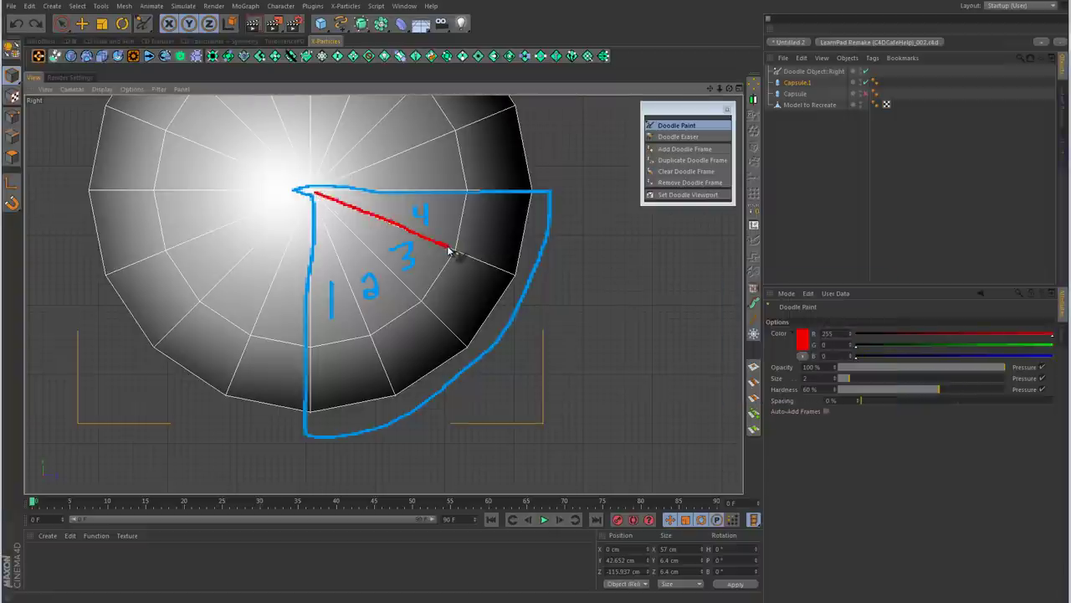
{"action": "left_click_drag", "start_coordinate": [315, 200], "coordinate": [369, 338]}
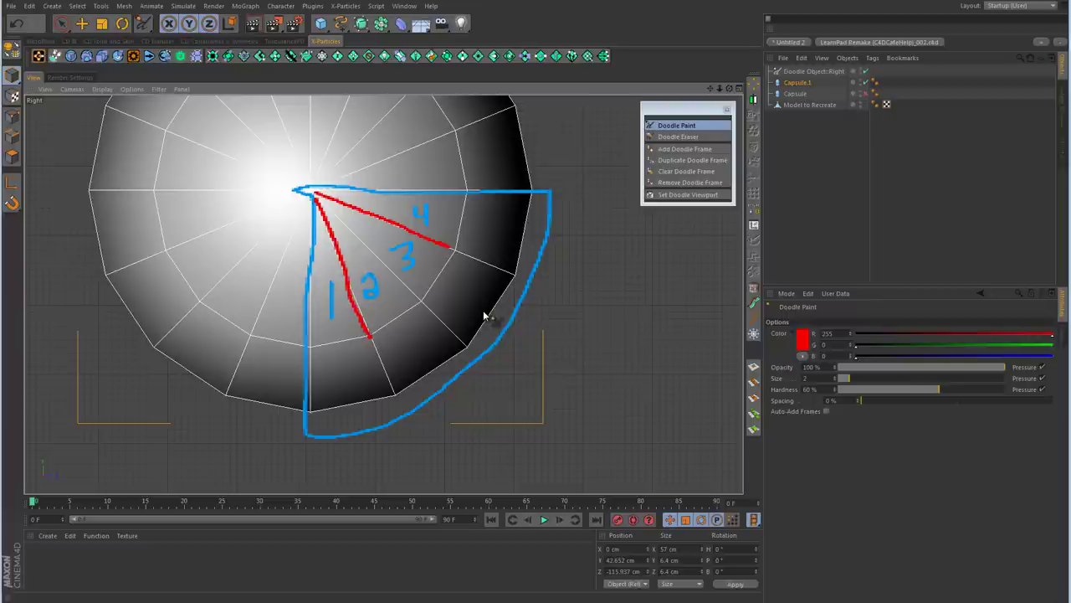
Step: Switch the doodle colour to green and draw a closed green guide shape from the apex
{"action": "left_click", "coordinate": [805, 341]}
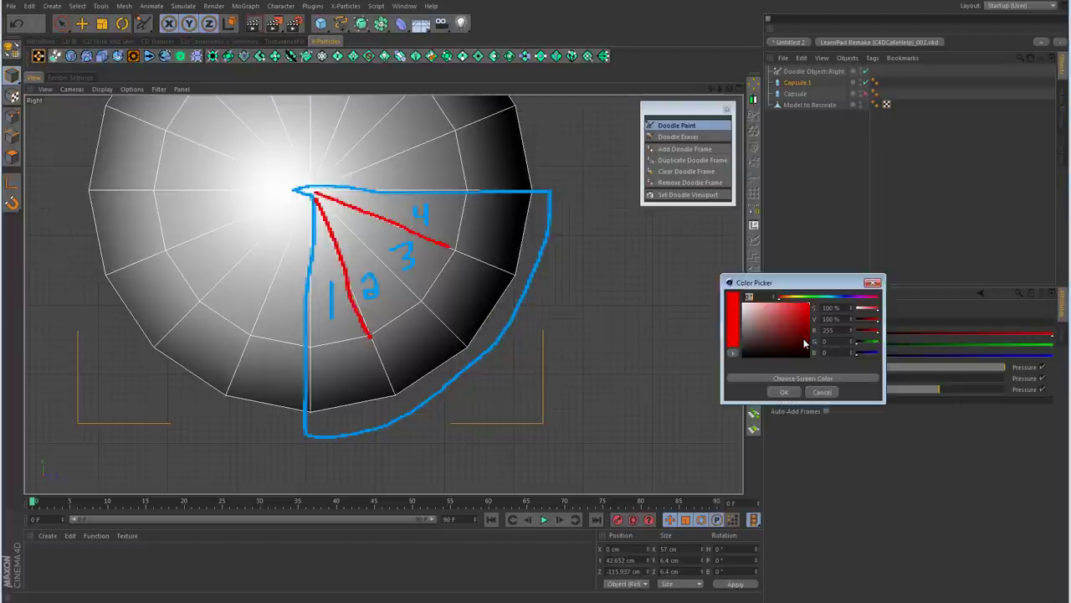
{"action": "left_click", "coordinate": [819, 297]}
{"action": "left_click", "coordinate": [785, 393]}
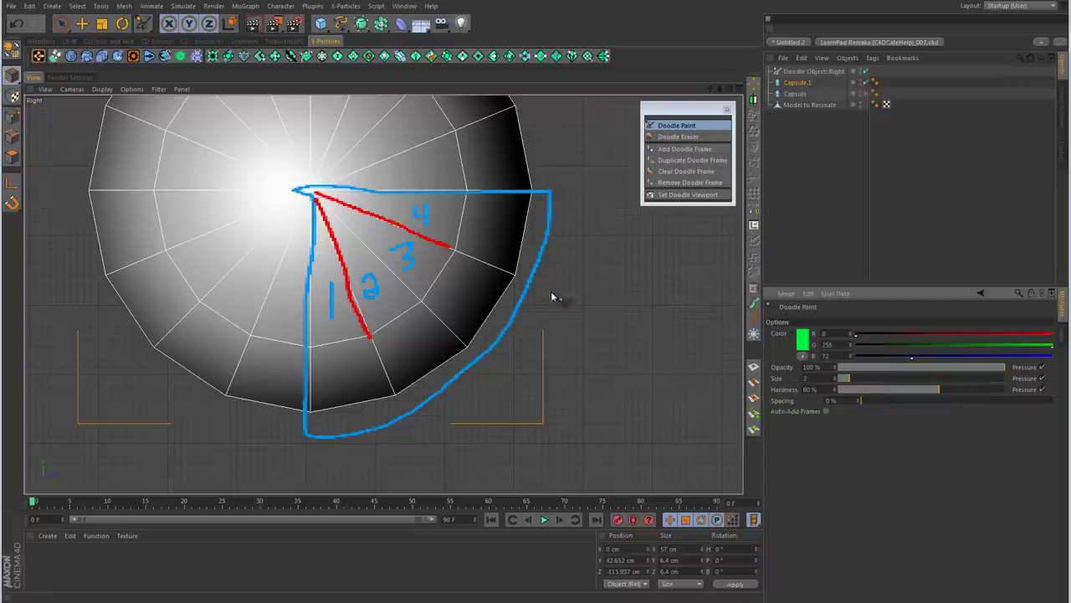
{"action": "mouse_move", "coordinate": [317, 200]}
{"action": "left_mouse_down"}
{"action": "mouse_move", "coordinate": [417, 295]}
{"action": "mouse_move", "coordinate": [456, 253]}
{"action": "mouse_move", "coordinate": [468, 195]}
{"action": "mouse_move", "coordinate": [319, 196]}
{"action": "left_mouse_up"}
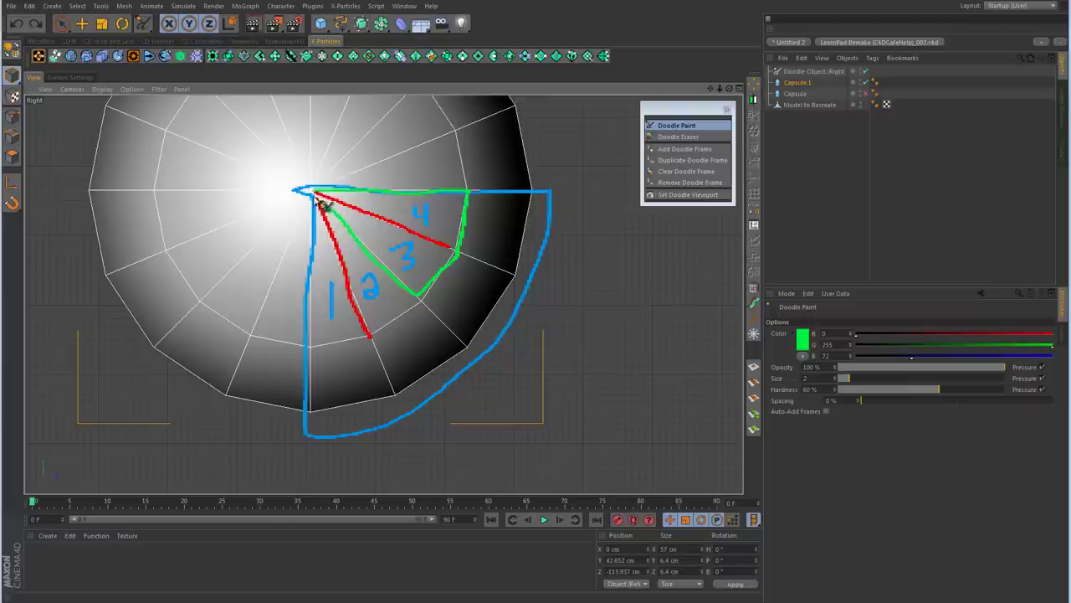
{"action": "mouse_move", "coordinate": [420, 299]}
{"action": "left_mouse_down"}
{"action": "mouse_move", "coordinate": [376, 337]}
{"action": "mouse_move", "coordinate": [307, 346]}
{"action": "left_mouse_up"}
{"action": "left_click_drag", "start_coordinate": [310, 293], "coordinate": [311, 203]}
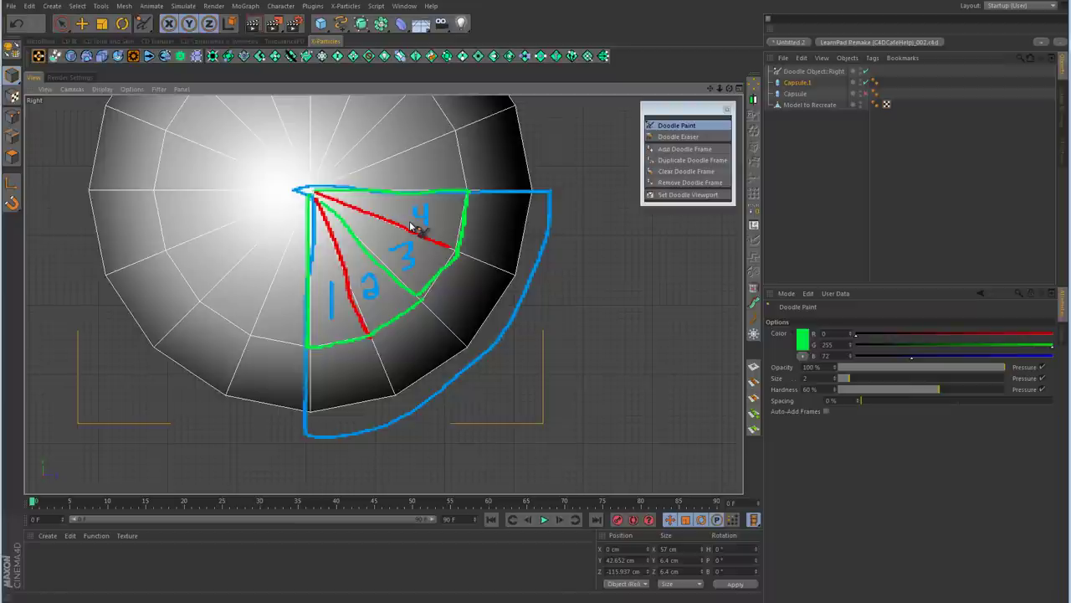
{"action": "left_click", "coordinate": [797, 83]}
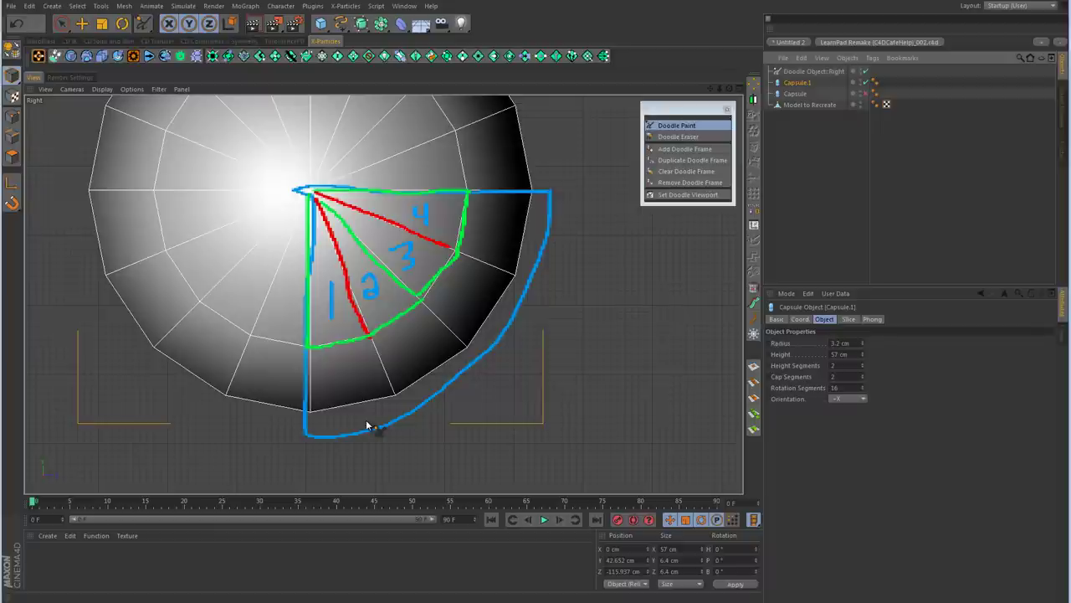
Step: Remove the Doodle Object and orbit the perspective view to show the tablet edge and capsules
{"action": "left_click", "coordinate": [726, 109]}
{"action": "left_click", "coordinate": [812, 73]}
{"action": "key", "text": "Delete"}
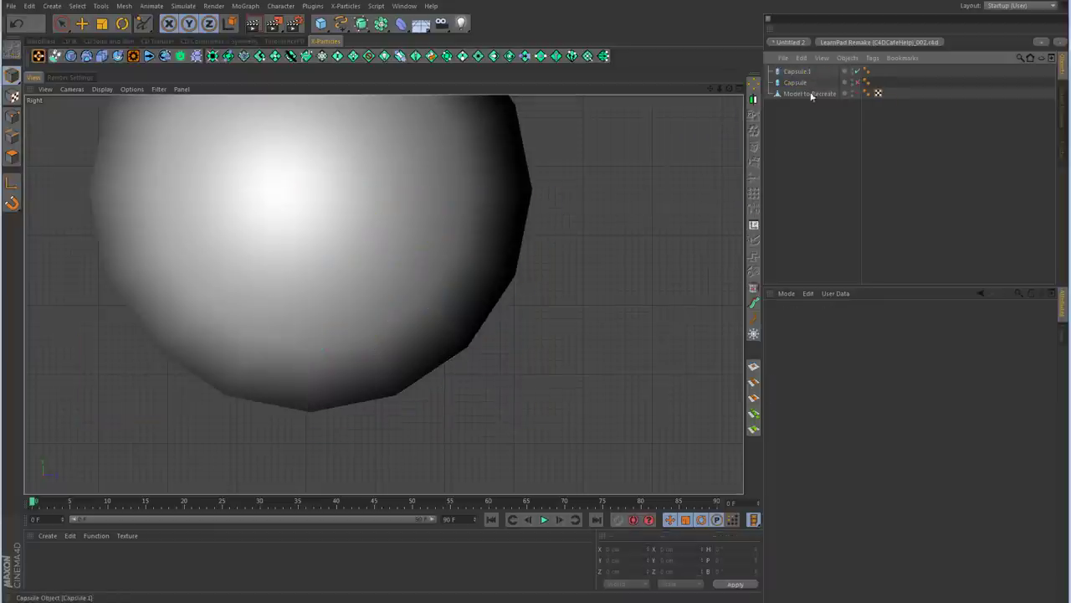
{"action": "middle_click", "coordinate": [498, 223]}
{"action": "middle_click", "coordinate": [206, 210]}
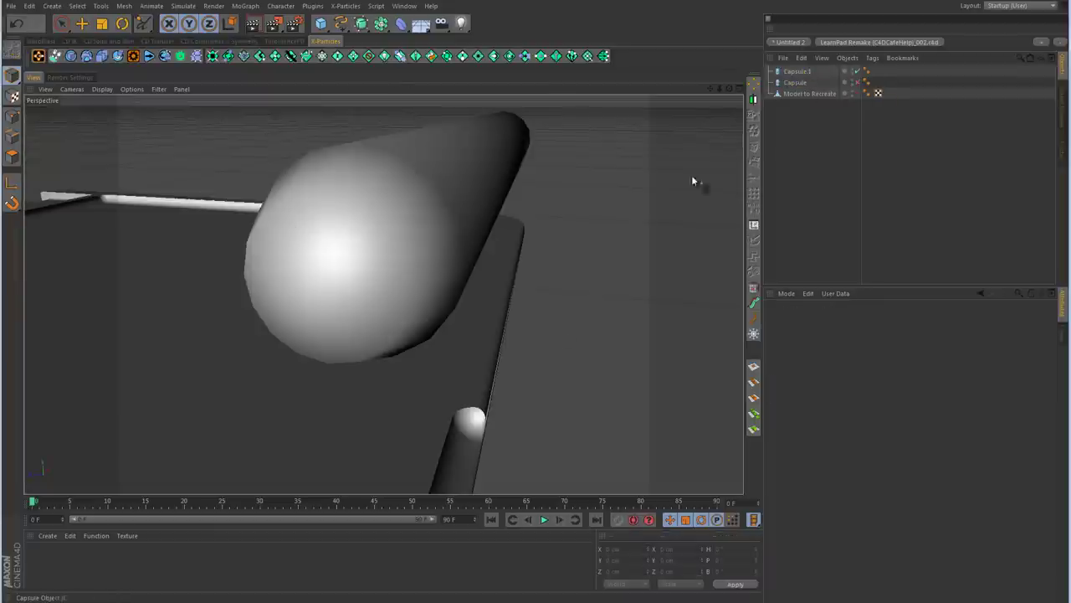
{"action": "left_click_drag", "start_coordinate": [611, 336], "coordinate": [558, 229], "text": "alt"}
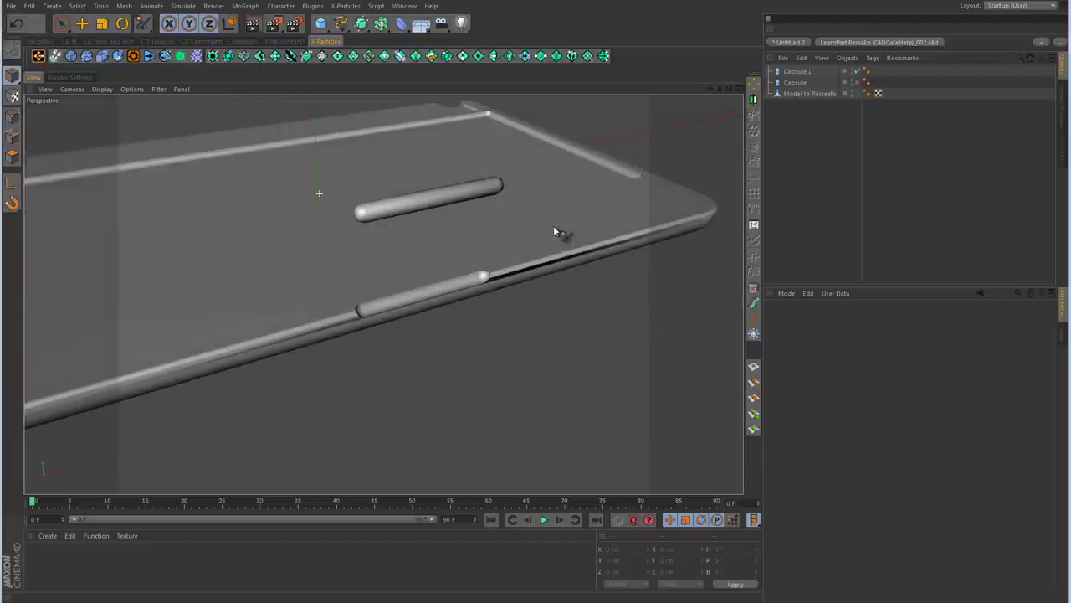
Step: Delete Capsule.1 and lower the remaining Capsule's Rotation Segments from 24 to 16
{"action": "left_click", "coordinate": [809, 72]}
{"action": "key", "text": "Delete"}
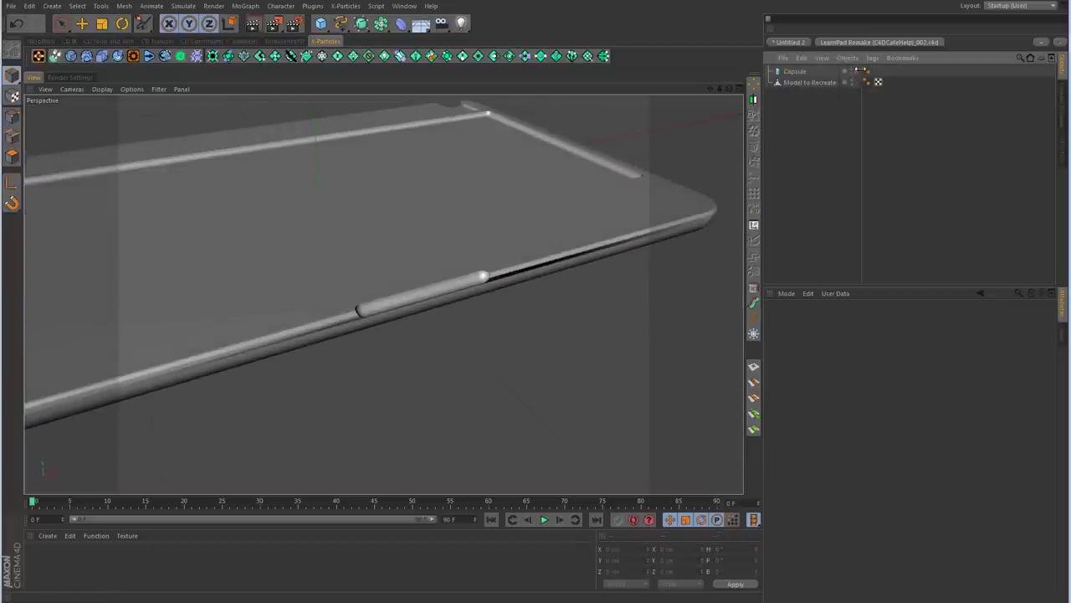
{"action": "left_click", "coordinate": [795, 73]}
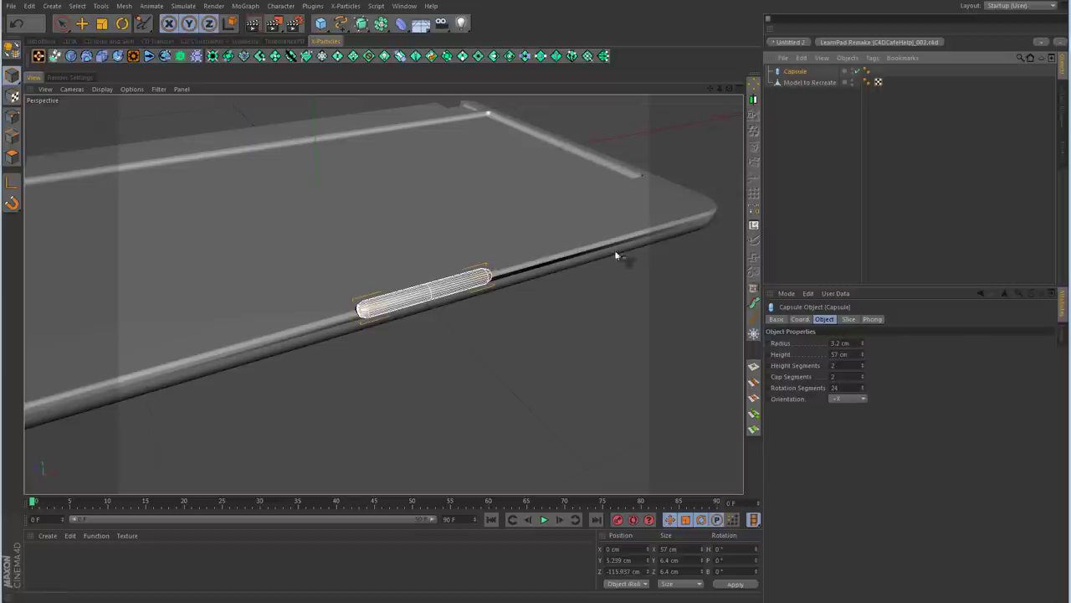
{"action": "right_click_drag", "start_coordinate": [430, 304], "coordinate": [603, 271], "text": "alt"}
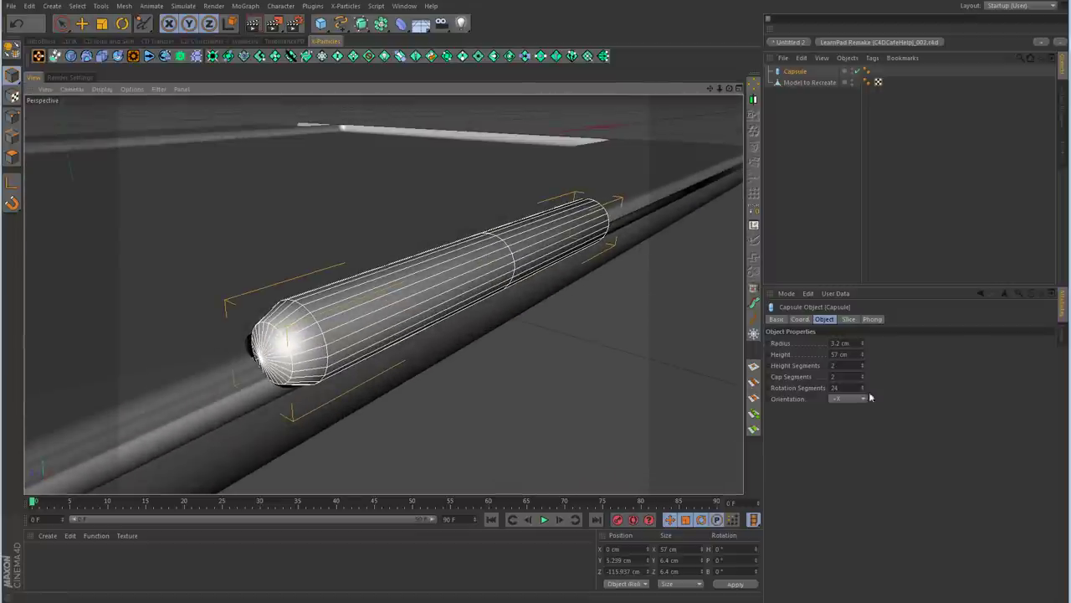
{"action": "left_click_drag", "start_coordinate": [867, 390], "coordinate": [866, 392]}
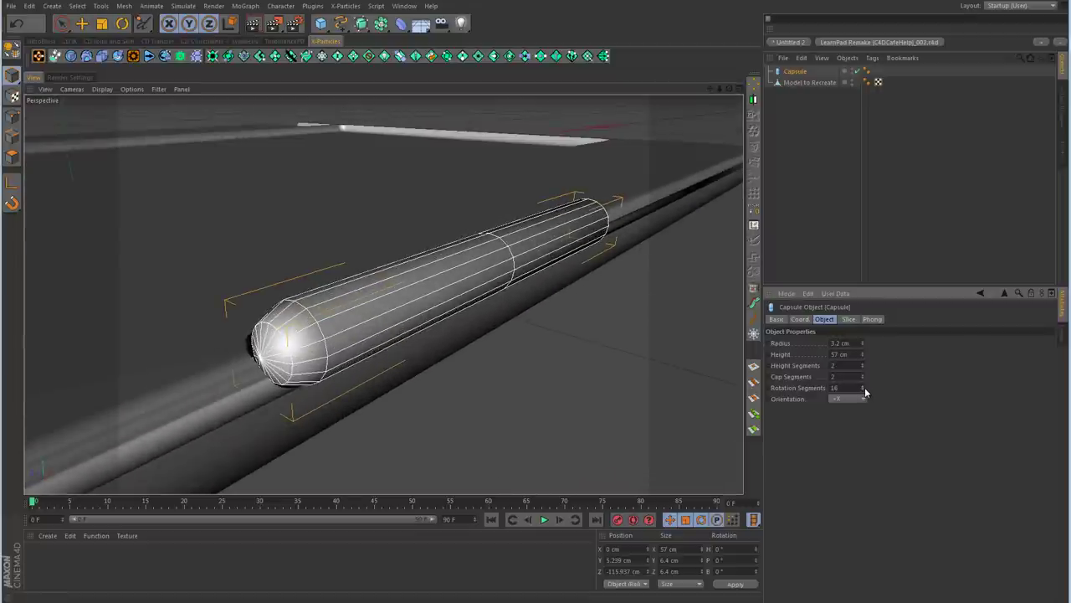
{"action": "left_click", "coordinate": [61, 23]}
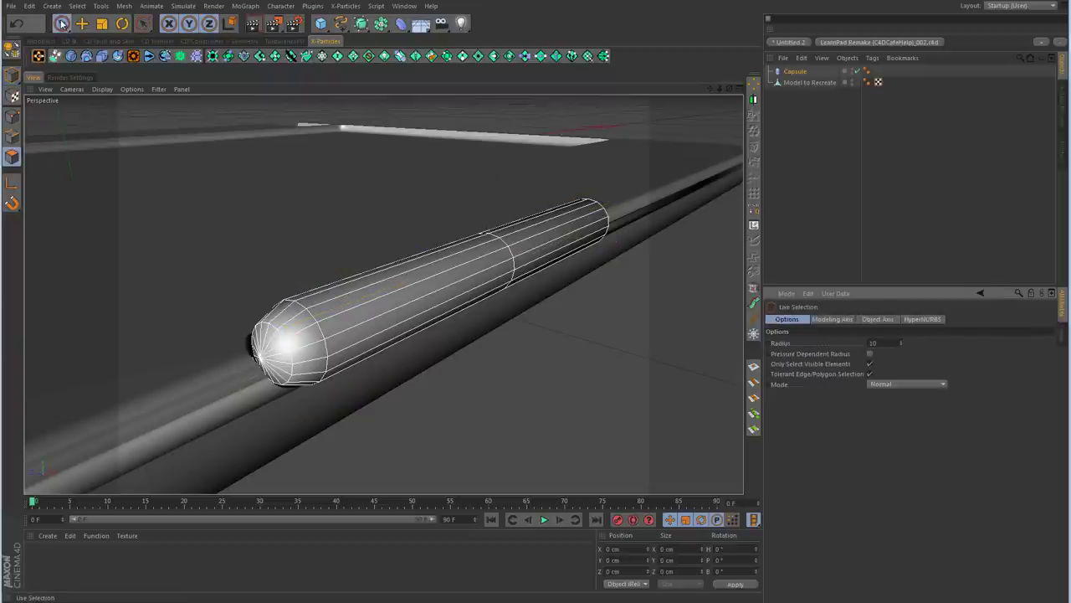
Step: Make the Capsule editable, then box-select and delete the points of its left half
{"action": "left_click", "coordinate": [61, 23]}
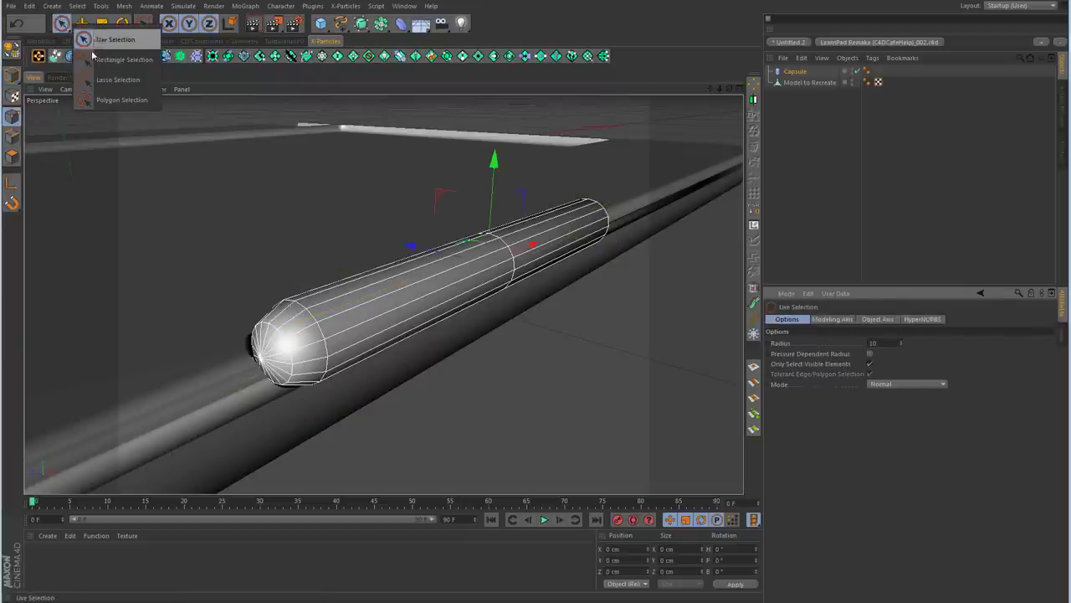
{"action": "left_click", "coordinate": [100, 59]}
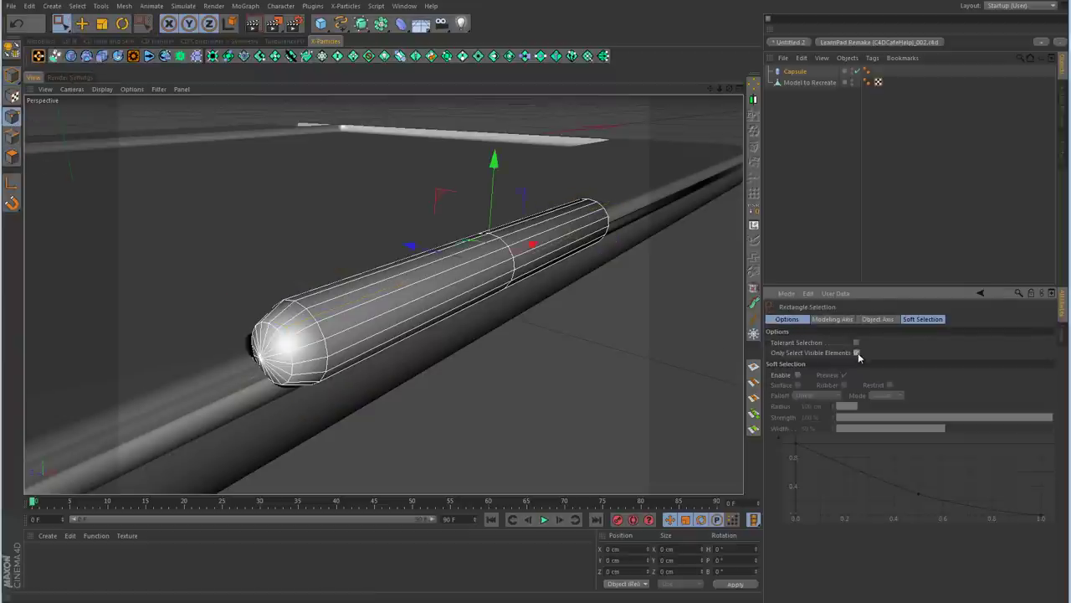
{"action": "left_click", "coordinate": [795, 72]}
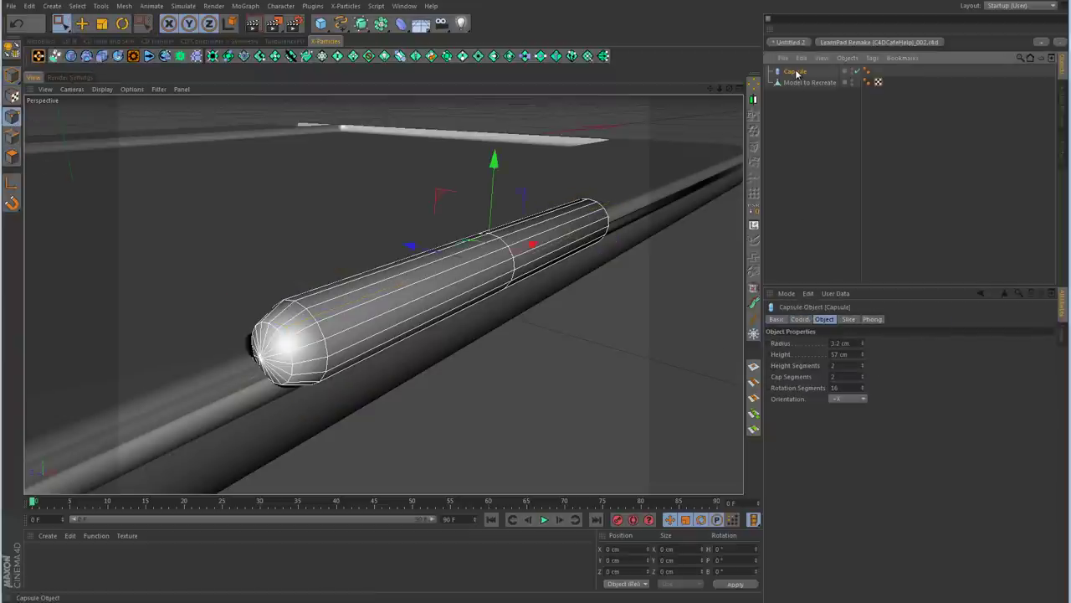
{"action": "left_click", "coordinate": [13, 52]}
{"action": "left_click_drag", "start_coordinate": [143, 242], "coordinate": [254, 286], "text": "alt"}
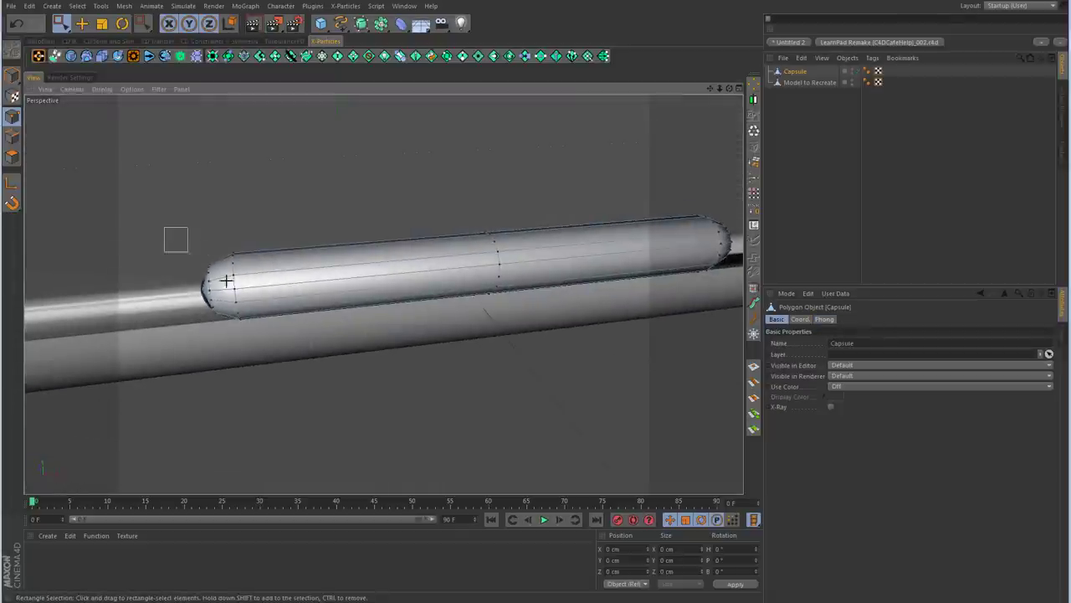
{"action": "left_click_drag", "start_coordinate": [165, 227], "coordinate": [321, 358]}
{"action": "key", "text": "Delete"}
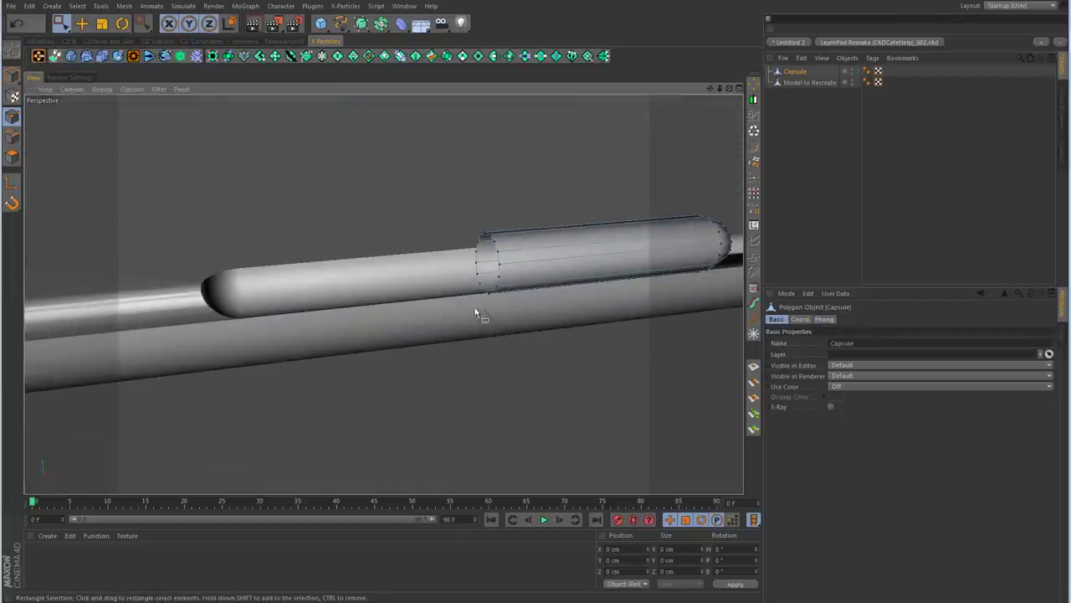
Step: Switch to Polygons mode with Live Selection and paint-select polygons on the capsule's top
{"action": "left_click_drag", "start_coordinate": [661, 240], "coordinate": [533, 277], "text": "alt"}
{"action": "left_click", "coordinate": [12, 156]}
{"action": "left_click", "coordinate": [61, 23]}
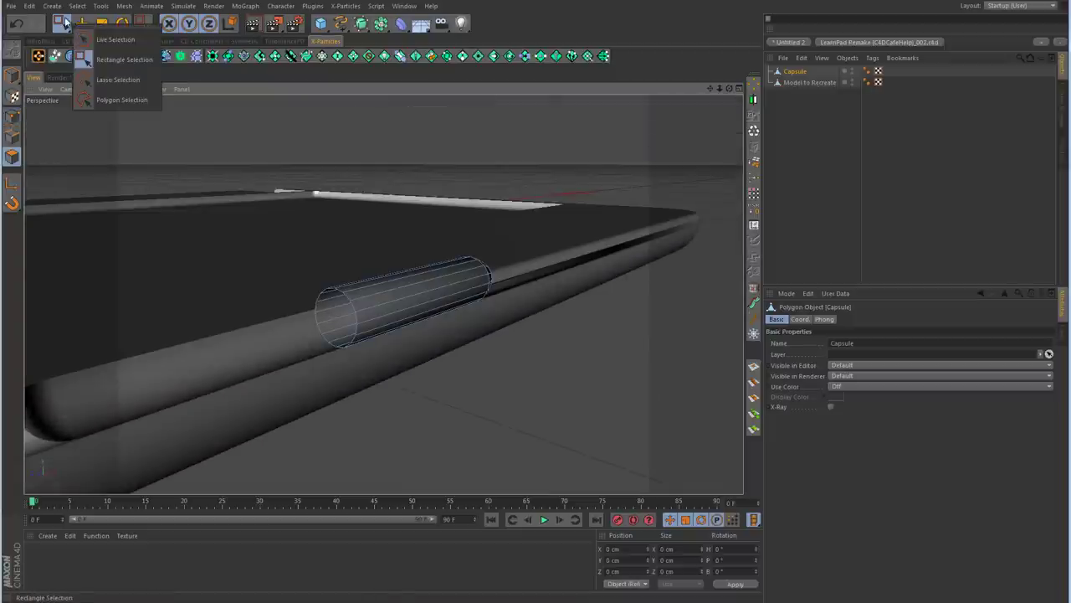
{"action": "left_click", "coordinate": [113, 51]}
{"action": "left_click_drag", "start_coordinate": [210, 276], "coordinate": [522, 243], "text": "alt"}
{"action": "mouse_move", "coordinate": [358, 338]}
{"action": "left_mouse_down"}
{"action": "mouse_move", "coordinate": [410, 300]}
{"action": "mouse_move", "coordinate": [522, 308]}
{"action": "mouse_move", "coordinate": [502, 413]}
{"action": "left_mouse_up"}
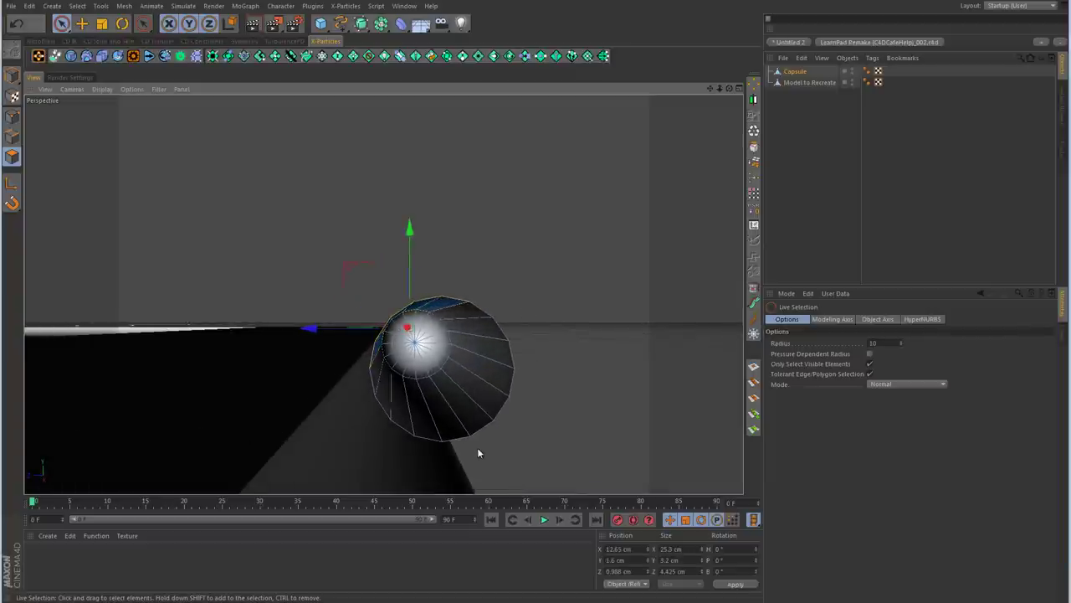
Step: Delete the polygons on the capsule's right side
{"action": "mouse_move", "coordinate": [478, 449]}
{"action": "left_mouse_down"}
{"action": "mouse_move", "coordinate": [488, 327]}
{"action": "mouse_move", "coordinate": [536, 301]}
{"action": "left_mouse_up"}
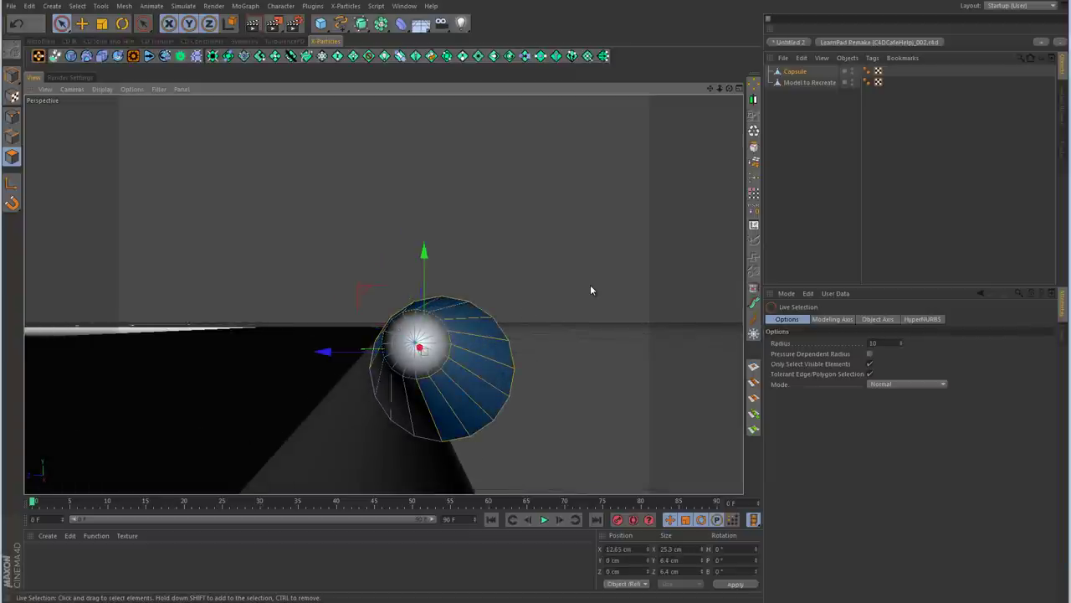
{"action": "key", "text": "Delete"}
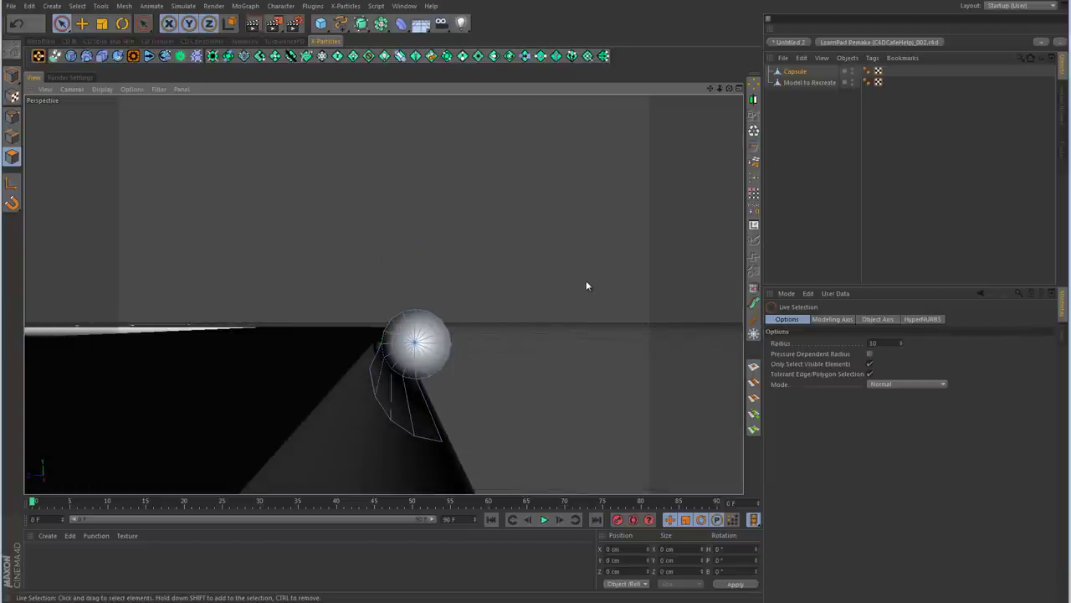
{"action": "left_click_drag", "start_coordinate": [588, 287], "coordinate": [469, 313], "text": "alt"}
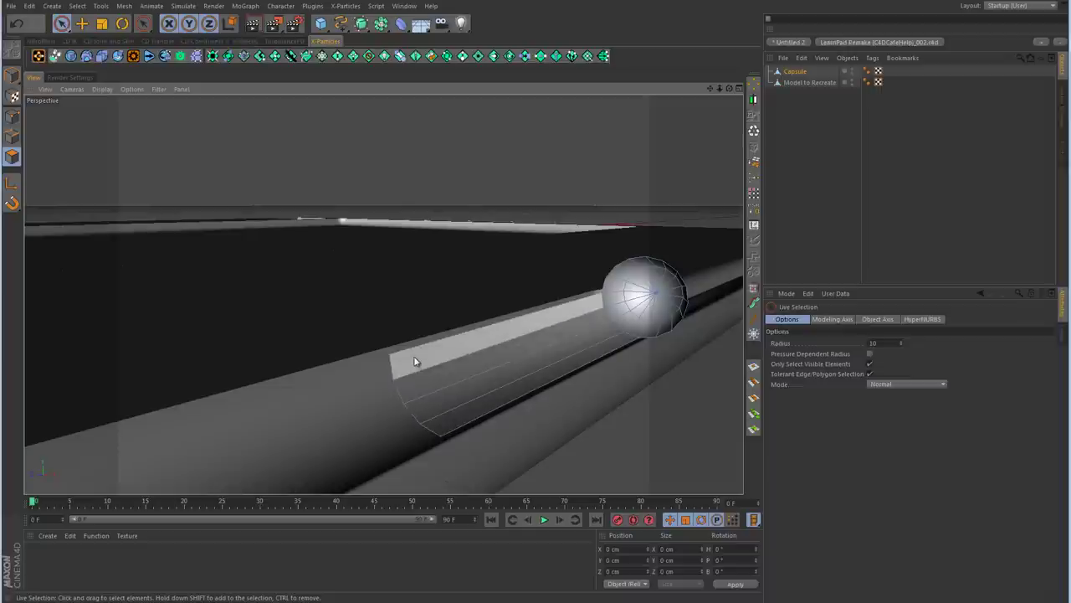
{"action": "left_click_drag", "start_coordinate": [577, 438], "coordinate": [517, 432], "text": "alt"}
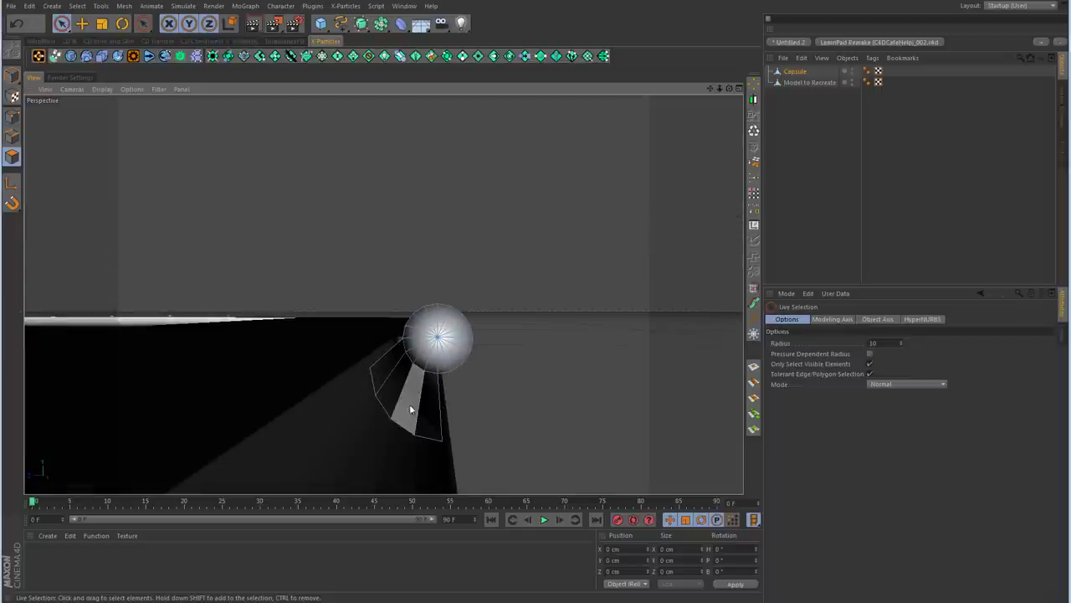
Step: Delete the end polygons, leaving a thin strip with one rounded cap
{"action": "left_click_drag", "start_coordinate": [393, 362], "coordinate": [379, 366], "text": "alt"}
{"action": "left_click", "coordinate": [427, 418]}
{"action": "left_click_drag", "start_coordinate": [427, 418], "coordinate": [492, 350], "text": "alt"}
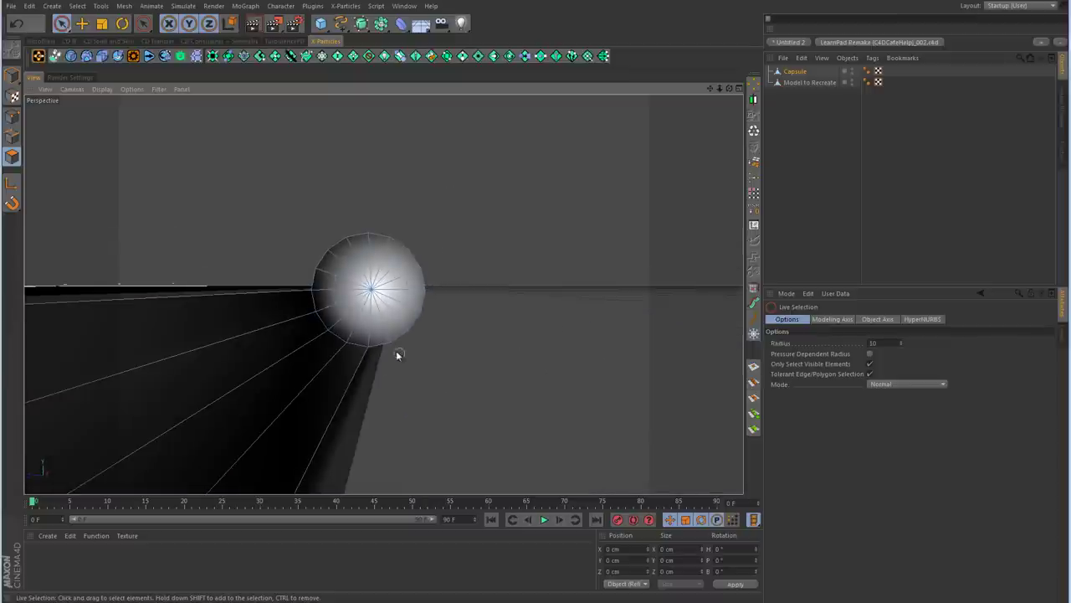
{"action": "mouse_move", "coordinate": [396, 355]}
{"action": "left_mouse_down"}
{"action": "mouse_move", "coordinate": [385, 285]}
{"action": "mouse_move", "coordinate": [334, 279]}
{"action": "mouse_move", "coordinate": [343, 262]}
{"action": "mouse_move", "coordinate": [373, 251]}
{"action": "mouse_move", "coordinate": [411, 268]}
{"action": "mouse_move", "coordinate": [393, 326]}
{"action": "left_mouse_up"}
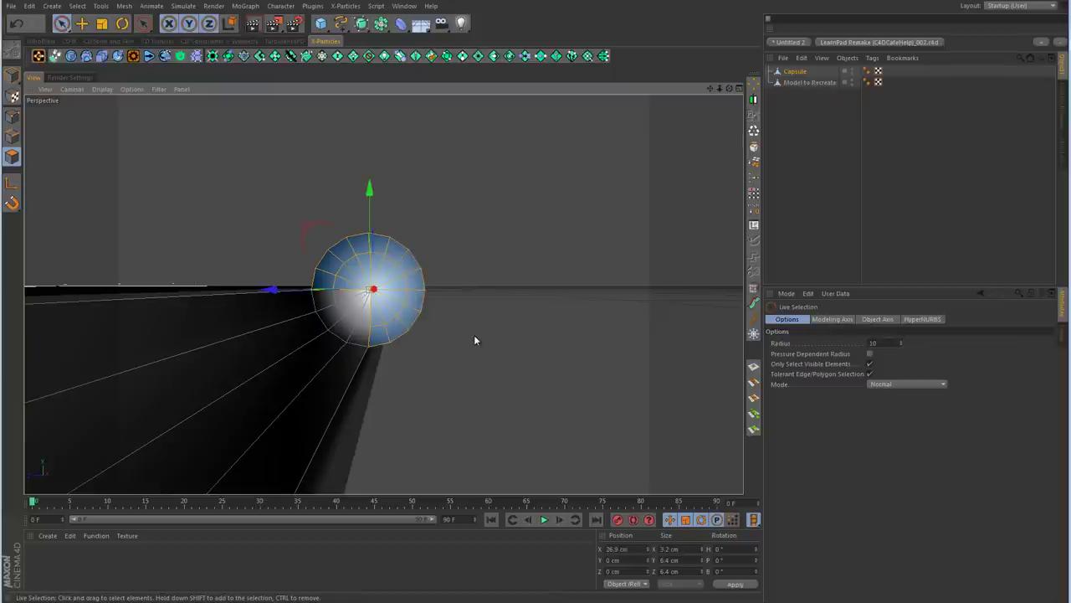
{"action": "key", "text": "Delete"}
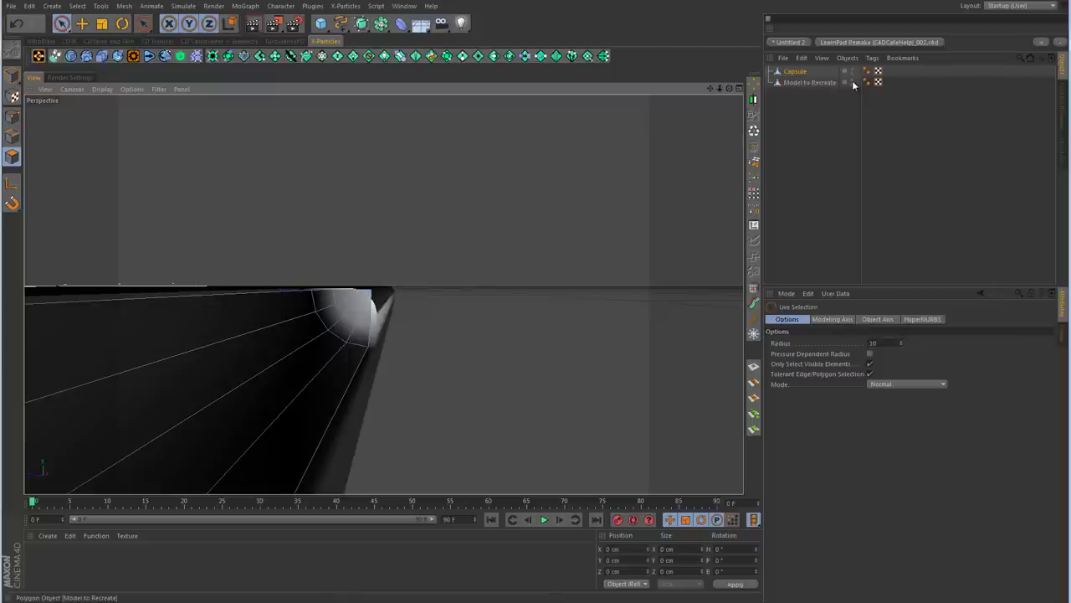
{"action": "scroll", "coordinate": [460, 310], "scroll_direction": "down", "scroll_amount": 5}
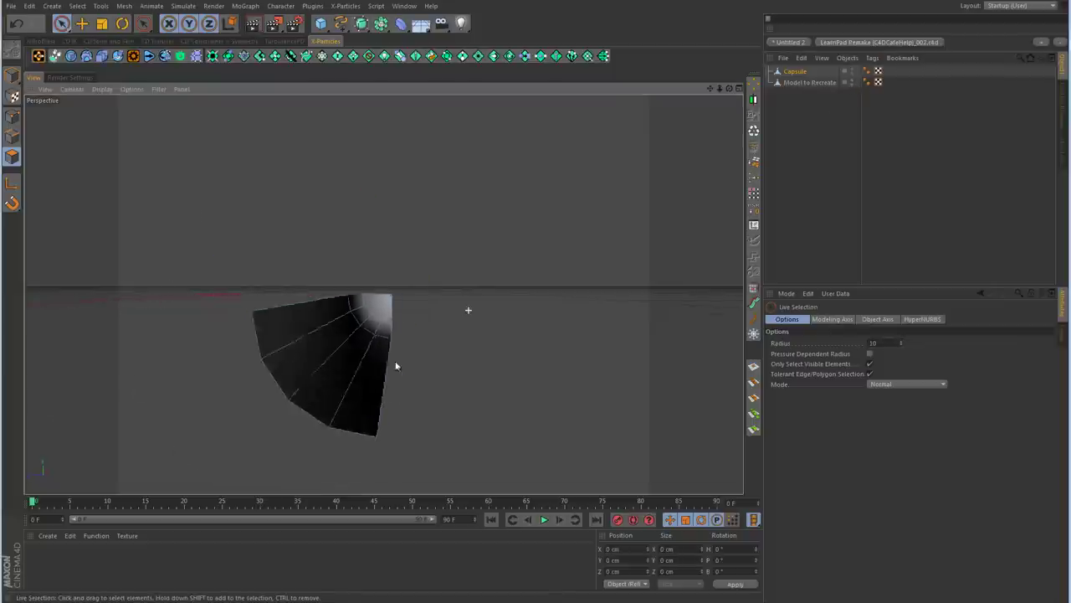
{"action": "left_click_drag", "start_coordinate": [469, 309], "coordinate": [411, 338], "text": "alt"}
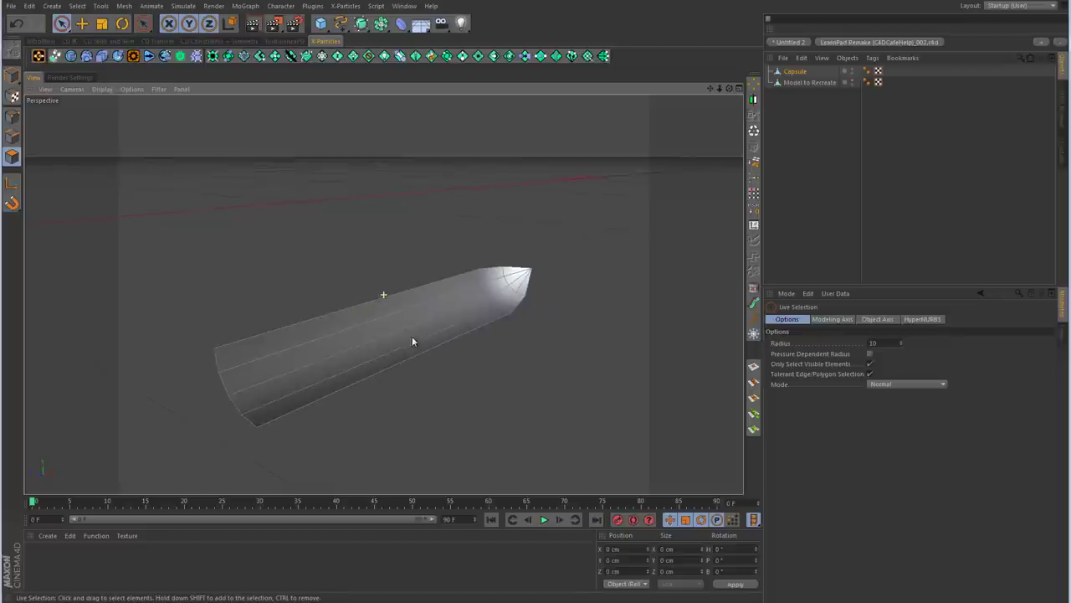
Step: Dissolve two edges at the rounded cap and nest the strip under a Catmull-Clark HyperNURBS
{"action": "left_click", "coordinate": [14, 117]}
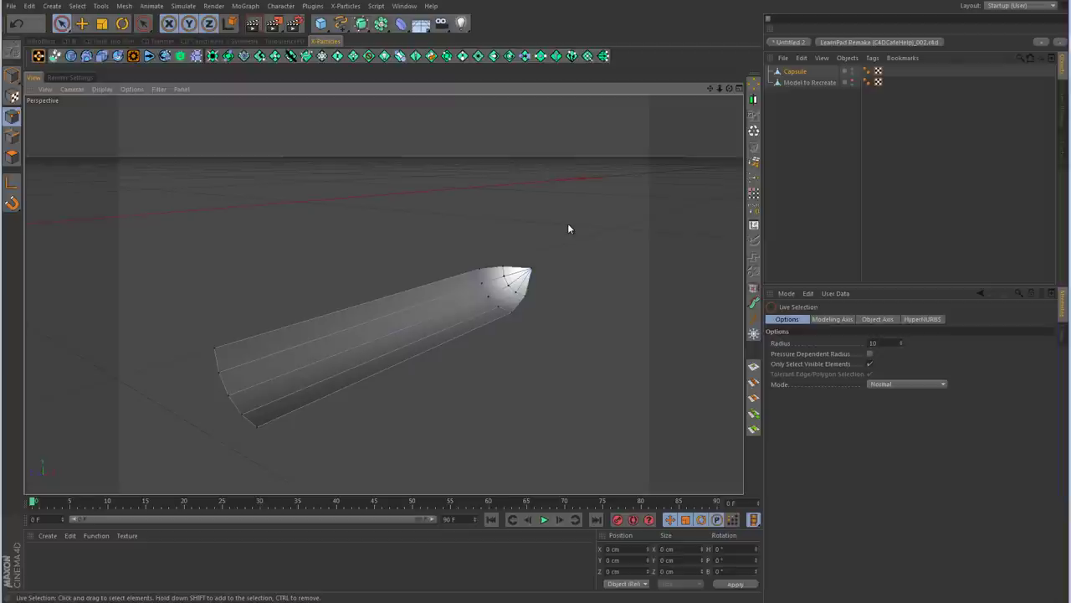
{"action": "scroll", "coordinate": [556, 278], "scroll_direction": "up", "scroll_amount": 5}
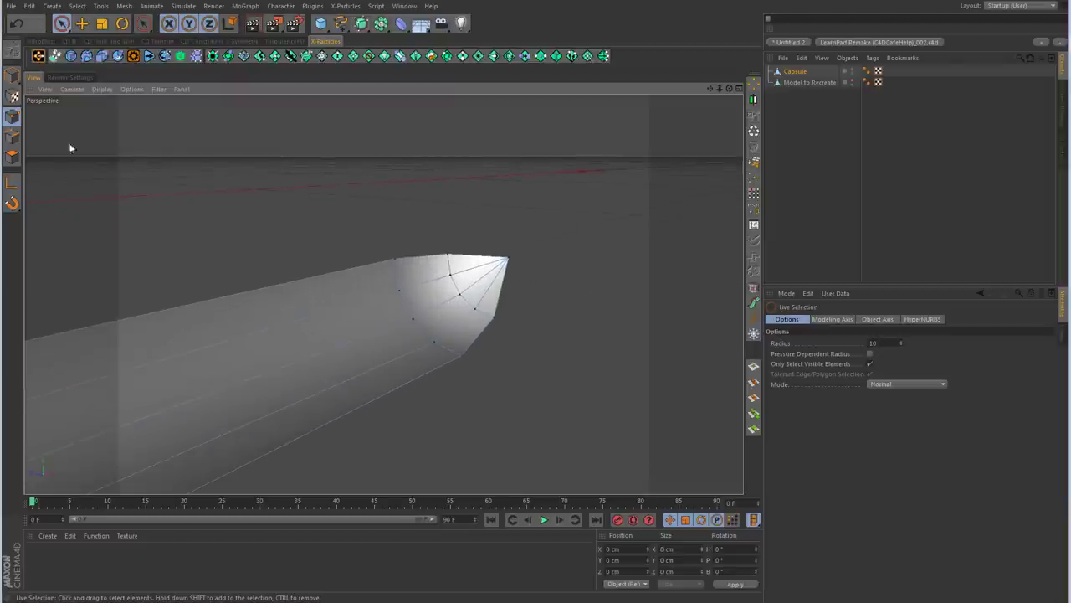
{"action": "left_click", "coordinate": [13, 136]}
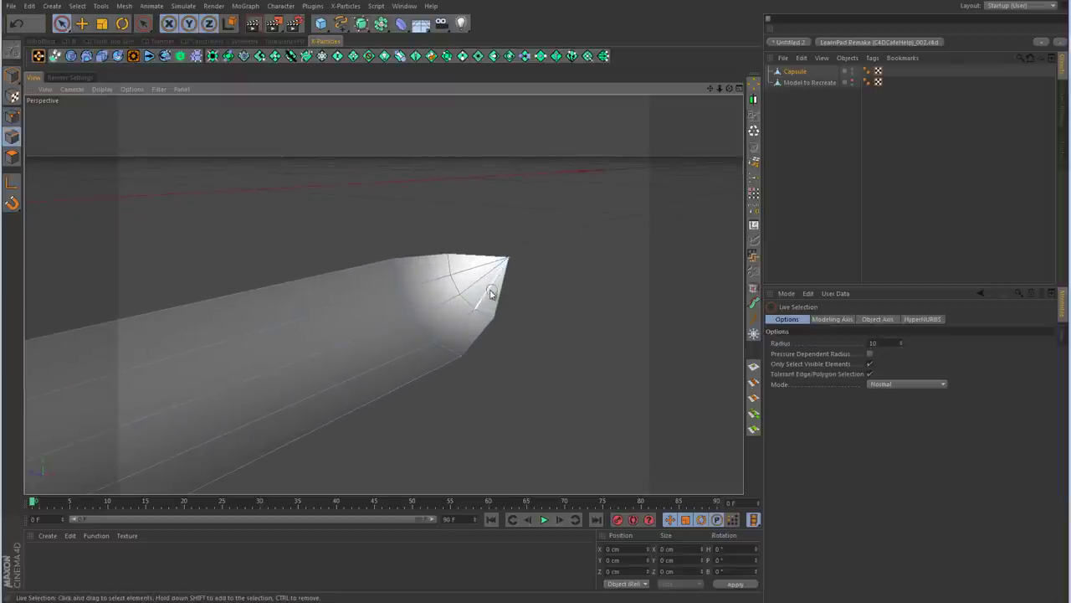
{"action": "left_click", "coordinate": [490, 293]}
{"action": "left_click_drag", "start_coordinate": [490, 293], "coordinate": [545, 294], "text": "alt"}
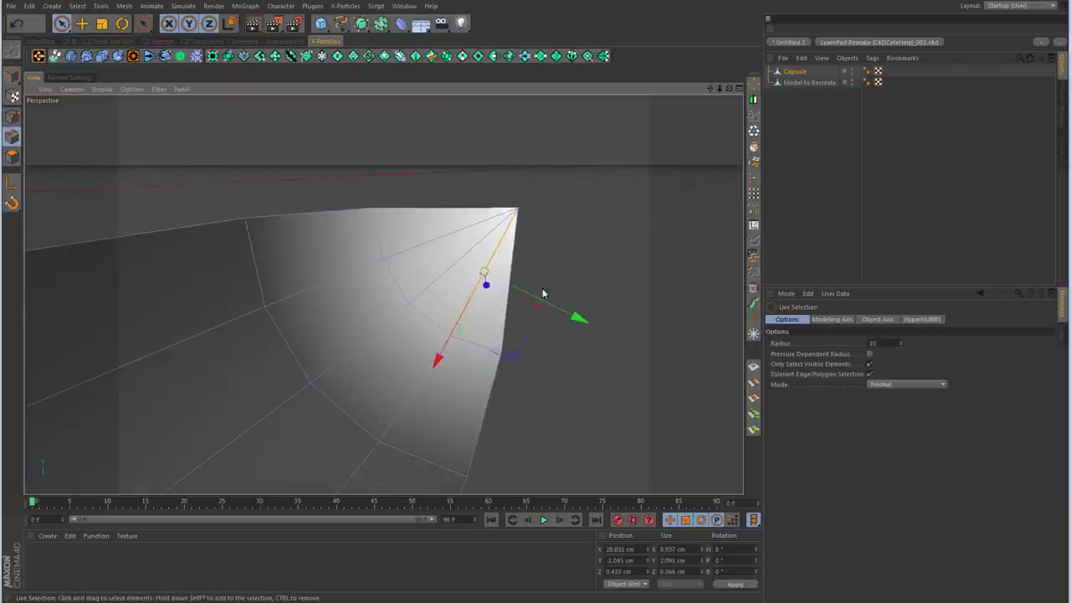
{"action": "left_click", "coordinate": [426, 244], "text": "shift"}
{"action": "right_click", "coordinate": [594, 238]}
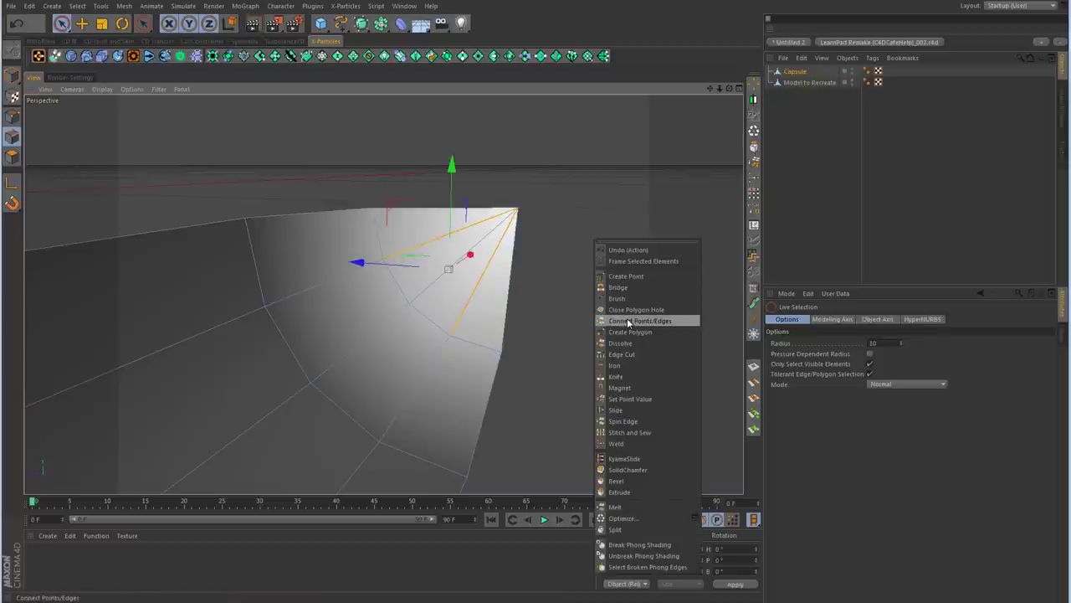
{"action": "left_click", "coordinate": [626, 343]}
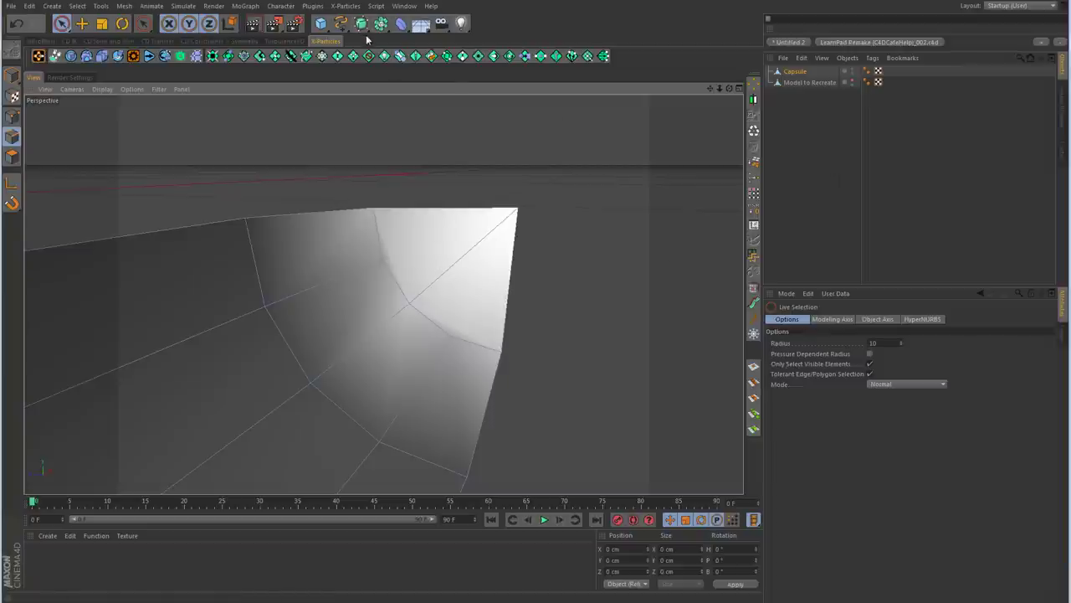
{"action": "left_click_drag", "start_coordinate": [364, 27], "coordinate": [407, 44]}
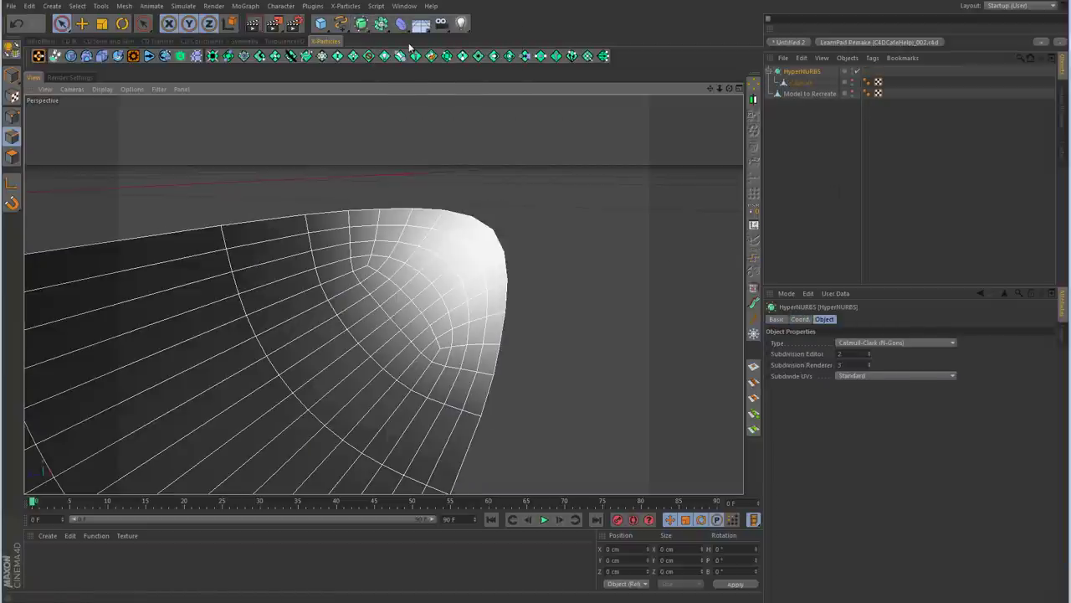
Step: Disable the HyperNURBS and select the Capsule to reveal its faceted polygon cage
{"action": "left_click_drag", "start_coordinate": [558, 266], "coordinate": [318, 326], "text": "alt"}
{"action": "scroll", "coordinate": [405, 321], "scroll_direction": "down", "scroll_amount": 5}
{"action": "left_click", "coordinate": [904, 206]}
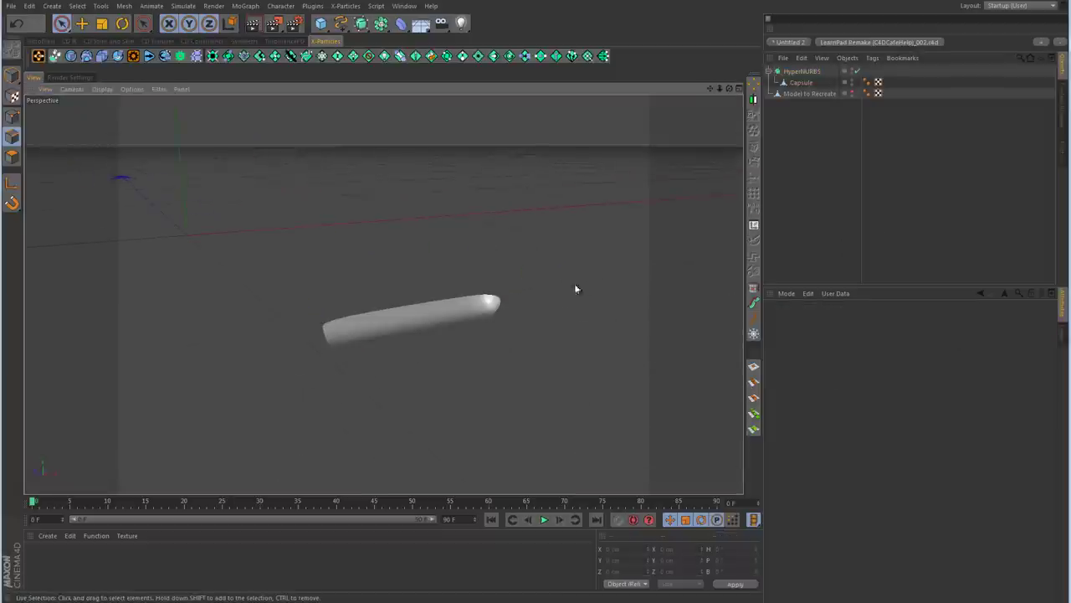
{"action": "mouse_move", "coordinate": [574, 289]}
{"action": "left_mouse_down", "text": "alt"}
{"action": "mouse_move", "coordinate": [543, 282]}
{"action": "mouse_move", "coordinate": [586, 248]}
{"action": "mouse_move", "coordinate": [588, 281]}
{"action": "left_mouse_up", "text": "alt"}
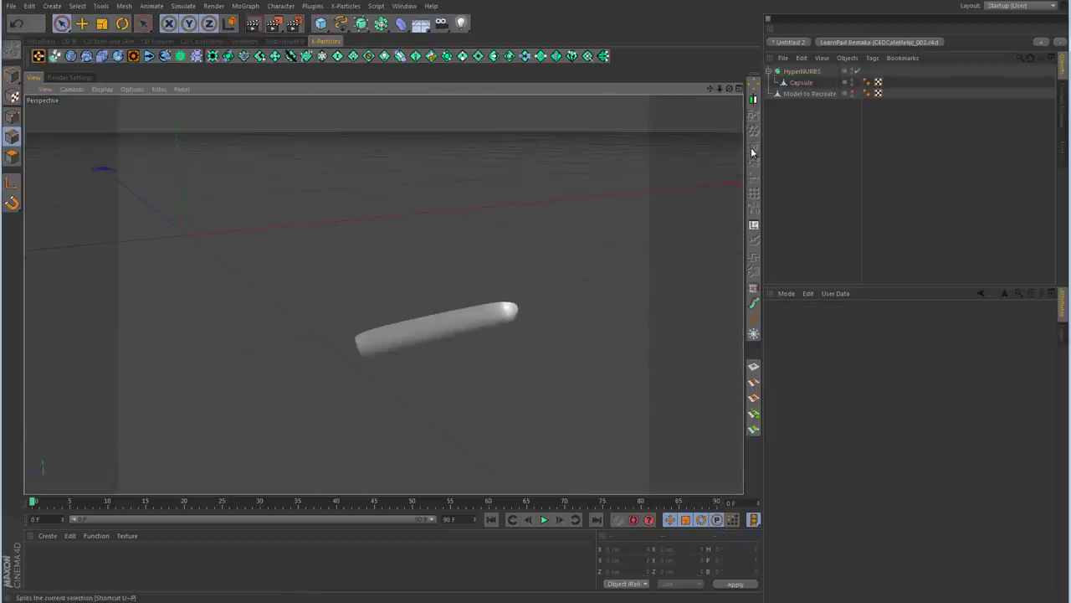
{"action": "left_click", "coordinate": [857, 71]}
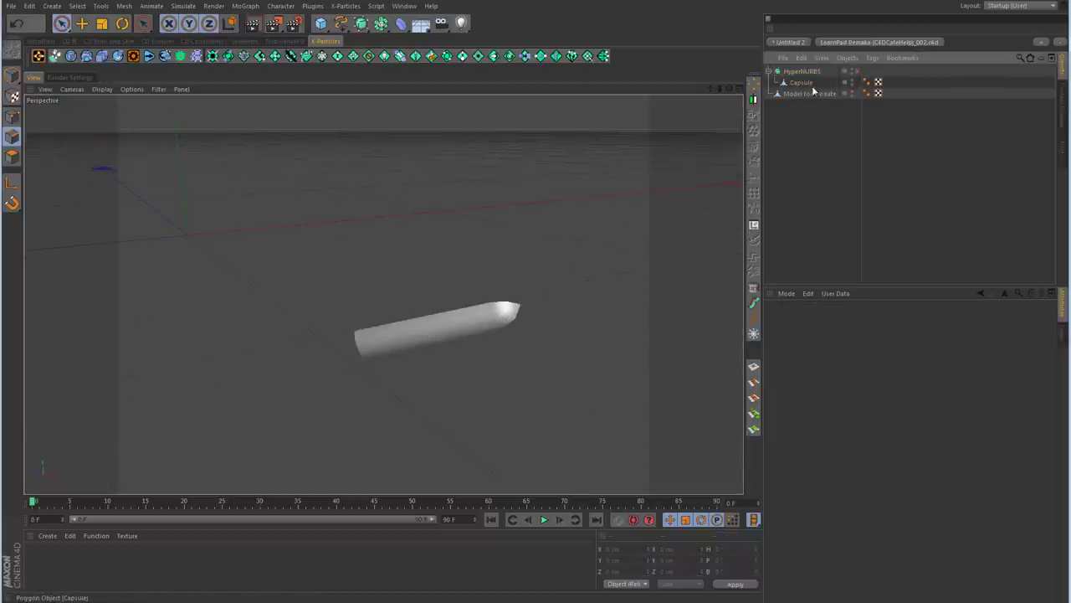
{"action": "left_click", "coordinate": [803, 83]}
Step: Select the long edge along the capsule strip's top
{"action": "scroll", "coordinate": [472, 328], "scroll_direction": "up", "scroll_amount": 5}
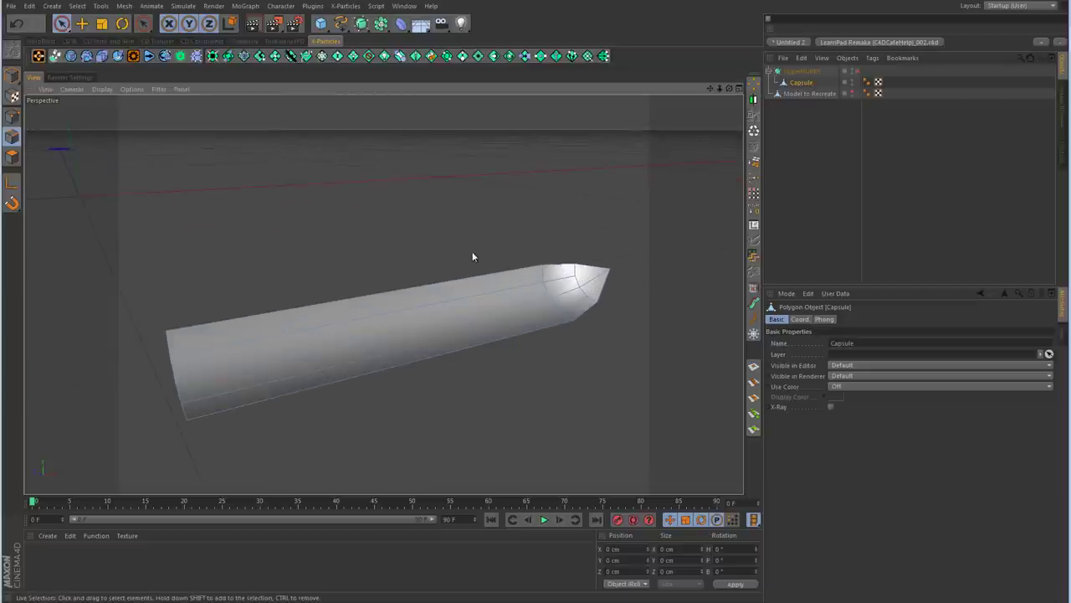
{"action": "left_click", "coordinate": [475, 276]}
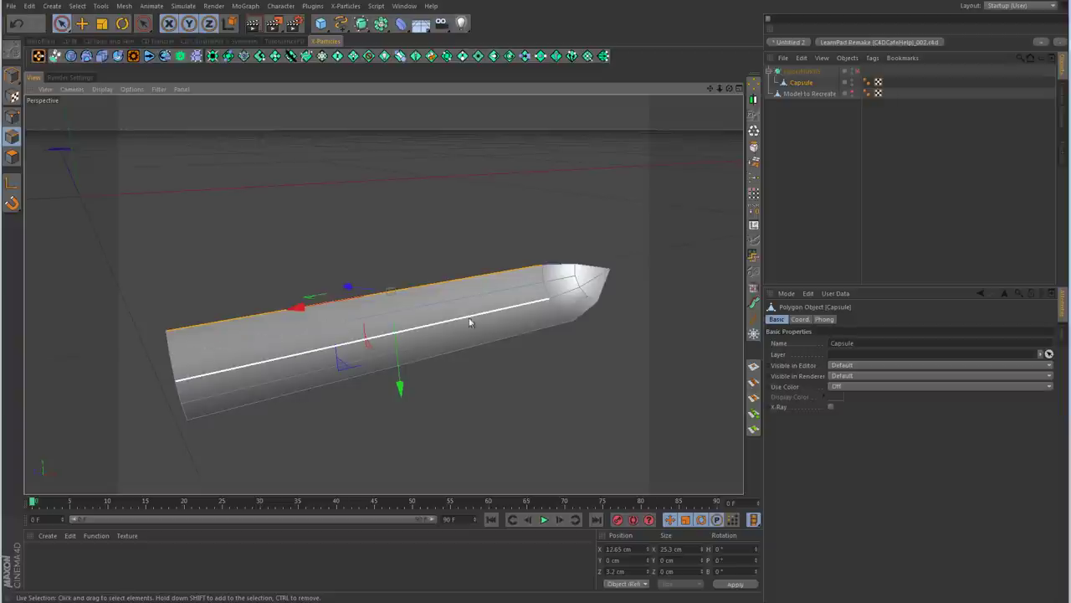
{"action": "left_click_drag", "start_coordinate": [468, 318], "coordinate": [600, 295], "text": "alt"}
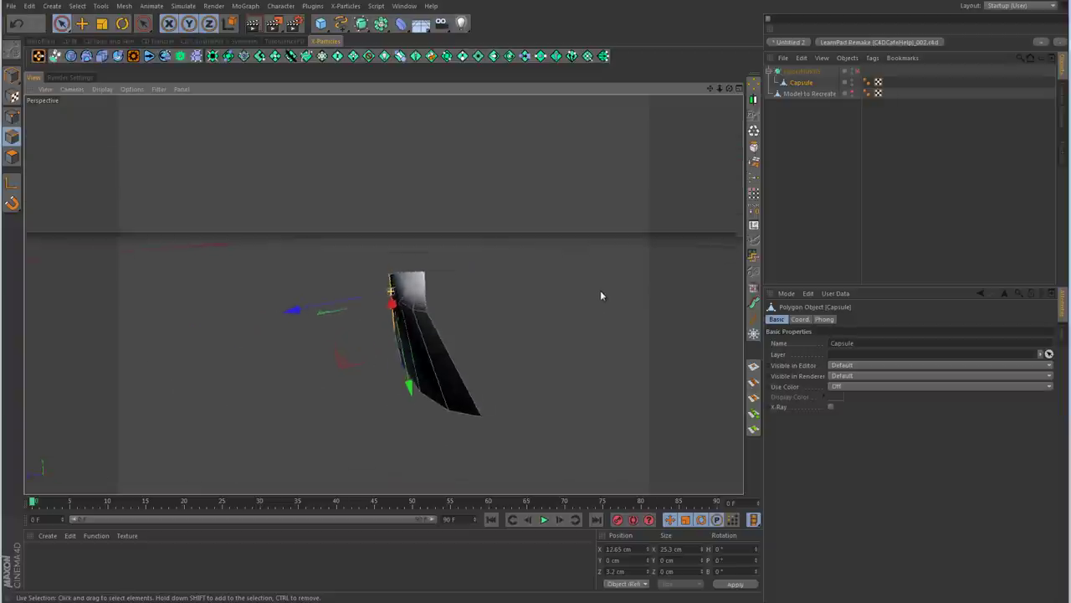
Step: Zoom in on the end cap in the Right view, trying a Z point move and undoing it
{"action": "middle_click", "coordinate": [505, 359]}
{"action": "middle_click", "coordinate": [267, 398]}
{"action": "mouse_move", "coordinate": [325, 350]}
{"action": "left_mouse_down", "text": "alt"}
{"action": "mouse_move", "coordinate": [159, 390]}
{"action": "mouse_move", "coordinate": [410, 354]}
{"action": "mouse_move", "coordinate": [409, 323]}
{"action": "mouse_move", "coordinate": [609, 260]}
{"action": "left_mouse_up", "text": "alt"}
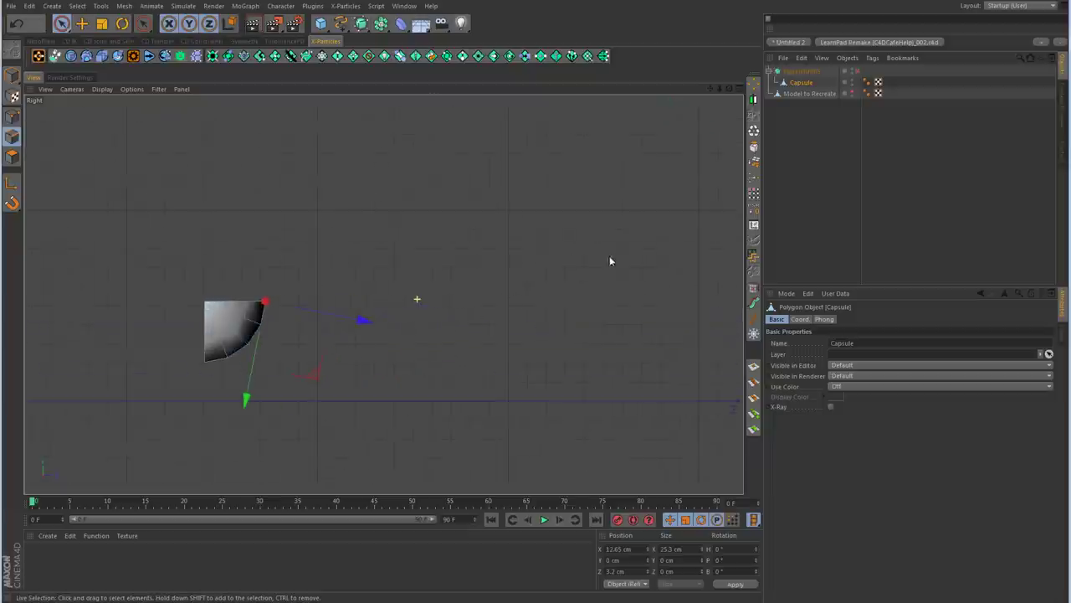
{"action": "middle_click_drag", "start_coordinate": [291, 359], "coordinate": [436, 320], "text": "alt"}
{"action": "right_click_drag", "start_coordinate": [437, 320], "coordinate": [580, 283], "text": "alt"}
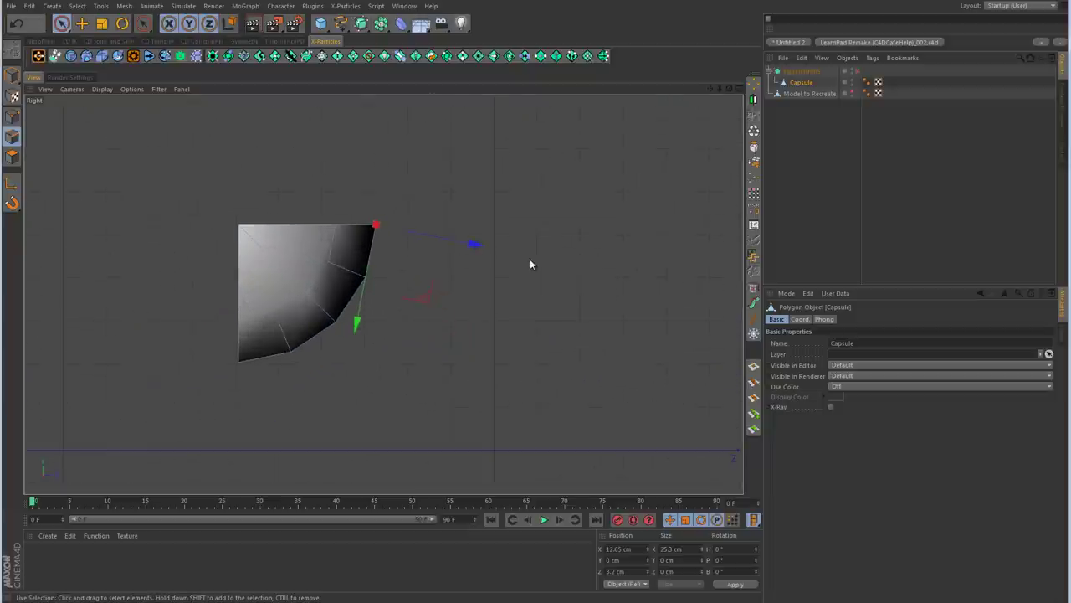
{"action": "left_click_drag", "start_coordinate": [473, 244], "coordinate": [666, 287]}
{"action": "key", "text": "ctrl+z"}
Step: Change the Live Selection modeling axis Orientation from Axis to Object
{"action": "left_click", "coordinate": [62, 23]}
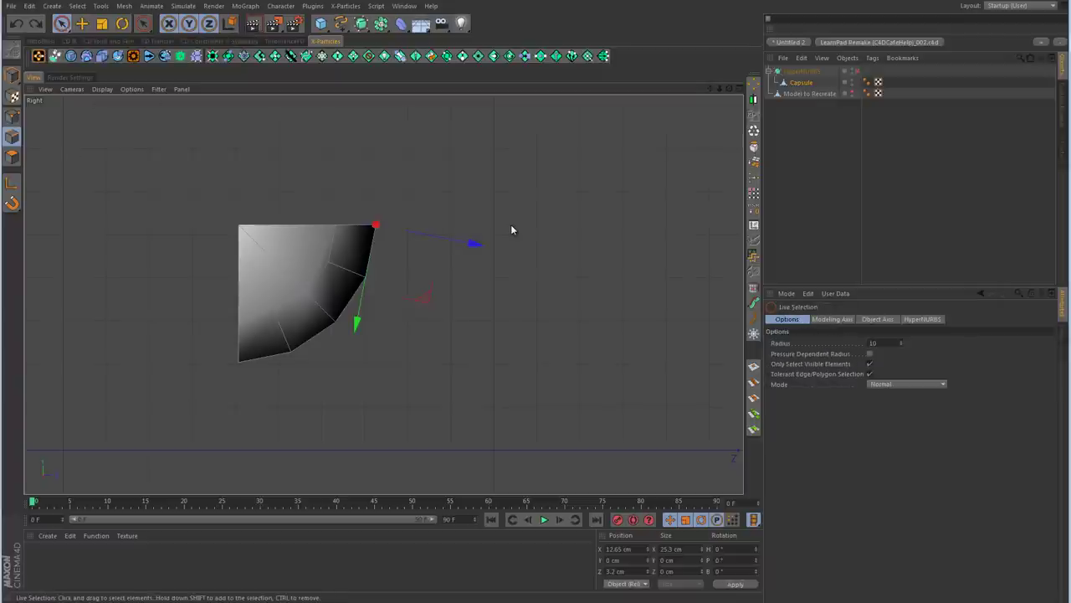
{"action": "left_click", "coordinate": [844, 319]}
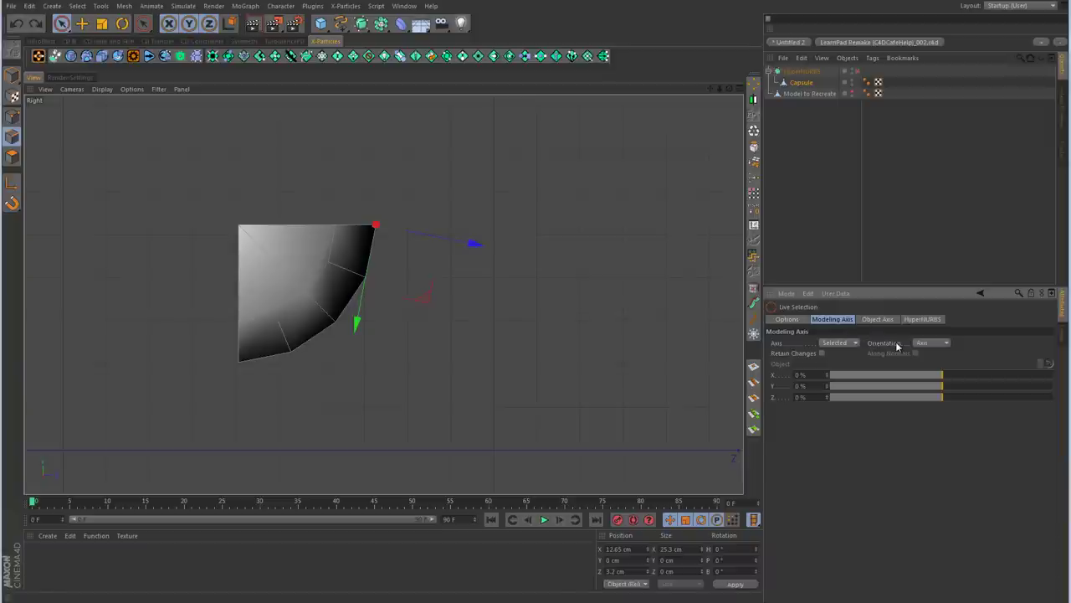
{"action": "left_click", "coordinate": [942, 344]}
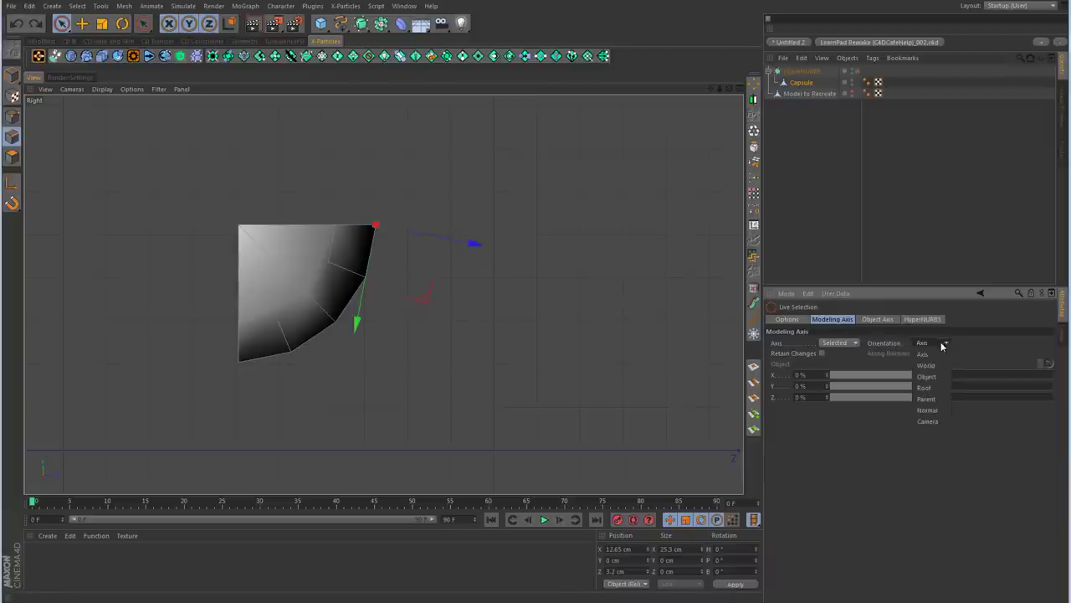
{"action": "left_click", "coordinate": [934, 386]}
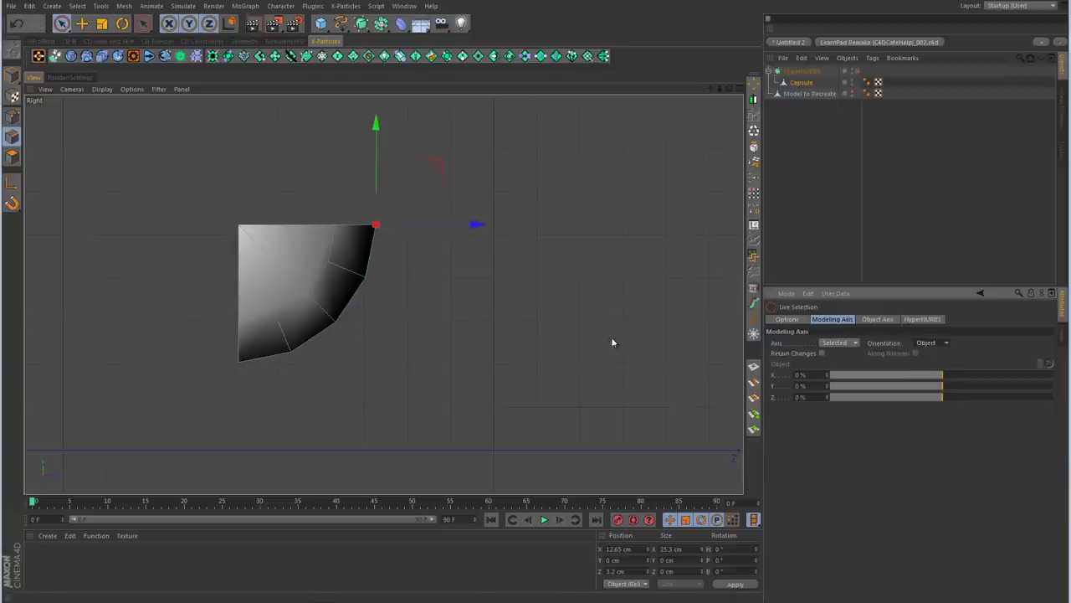
Step: In the Top view, extrude the capsule's long top edge into a flat strip
{"action": "middle_click", "coordinate": [623, 273]}
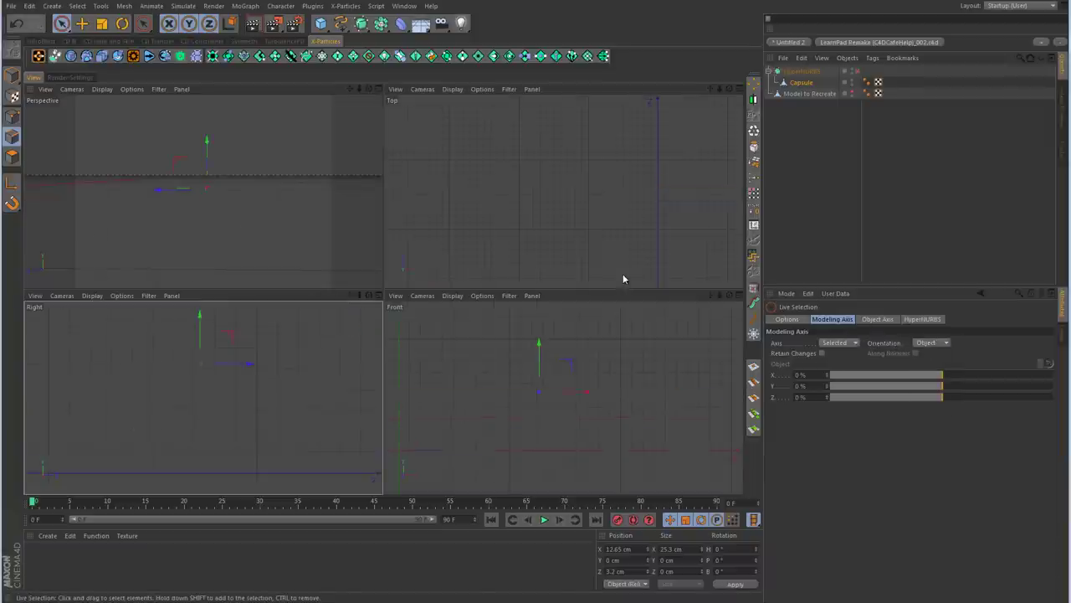
{"action": "middle_click", "coordinate": [618, 243]}
{"action": "middle_click_drag", "start_coordinate": [486, 250], "coordinate": [344, 270], "text": "alt"}
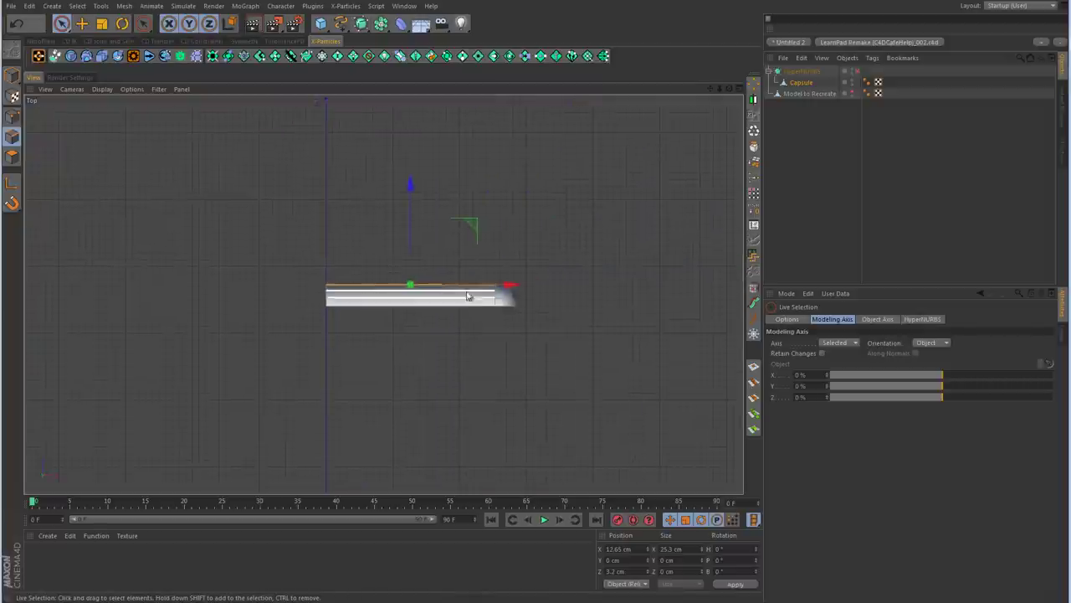
{"action": "scroll", "coordinate": [528, 282], "scroll_direction": "up", "scroll_amount": 4}
{"action": "middle_click_drag", "start_coordinate": [528, 282], "coordinate": [552, 299], "text": "alt"}
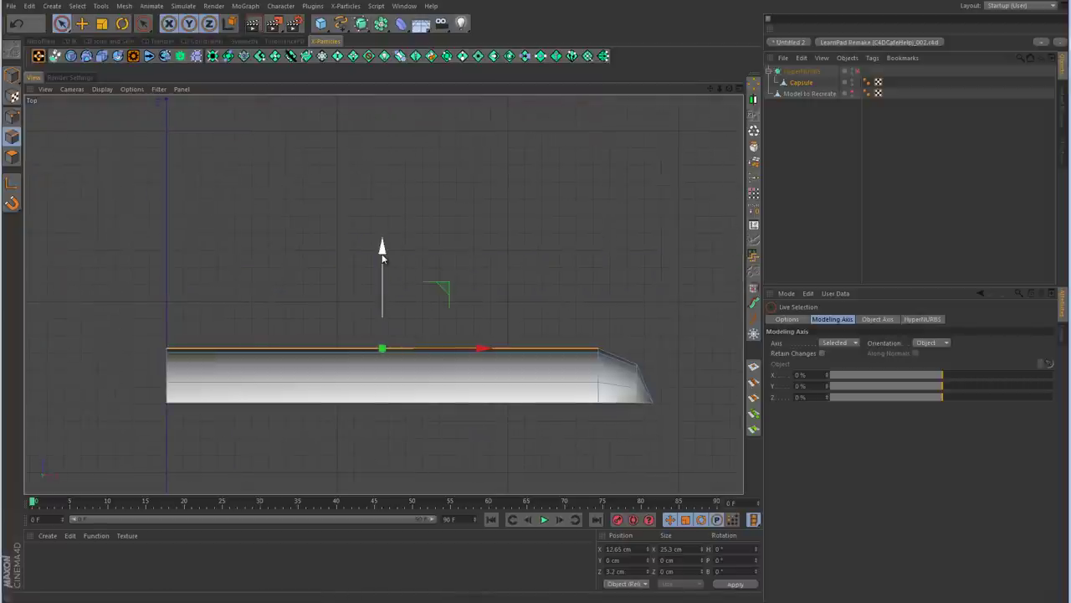
{"action": "left_click_drag", "start_coordinate": [381, 255], "coordinate": [390, 190]}
Step: Extrude the short edge at the cap's top corner into a tilted flap
{"action": "middle_click_drag", "start_coordinate": [600, 292], "coordinate": [441, 241], "text": "alt"}
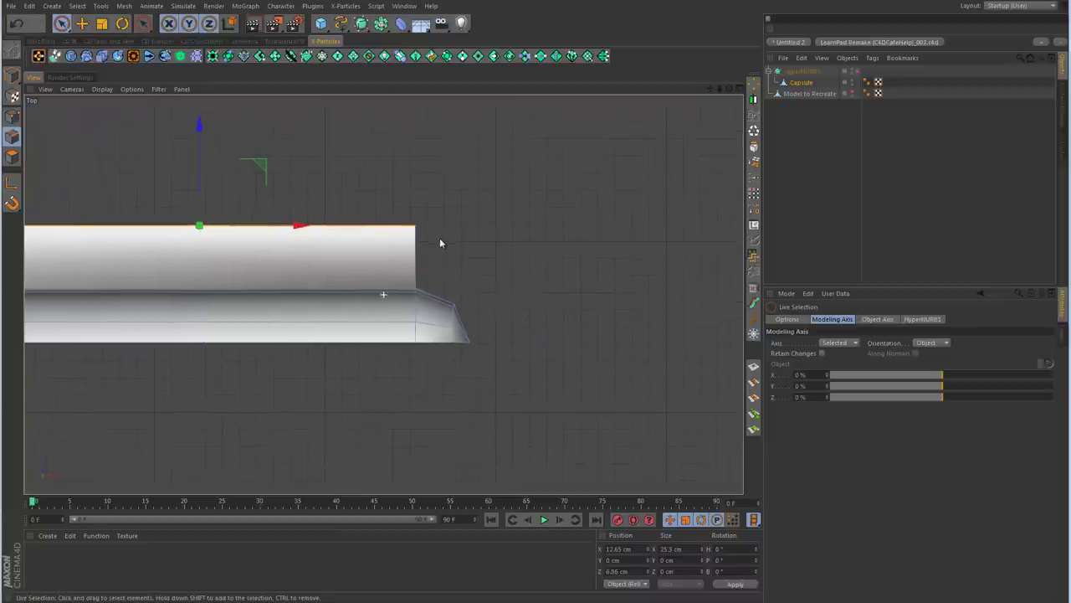
{"action": "middle_click", "coordinate": [527, 269]}
{"action": "middle_click", "coordinate": [344, 233]}
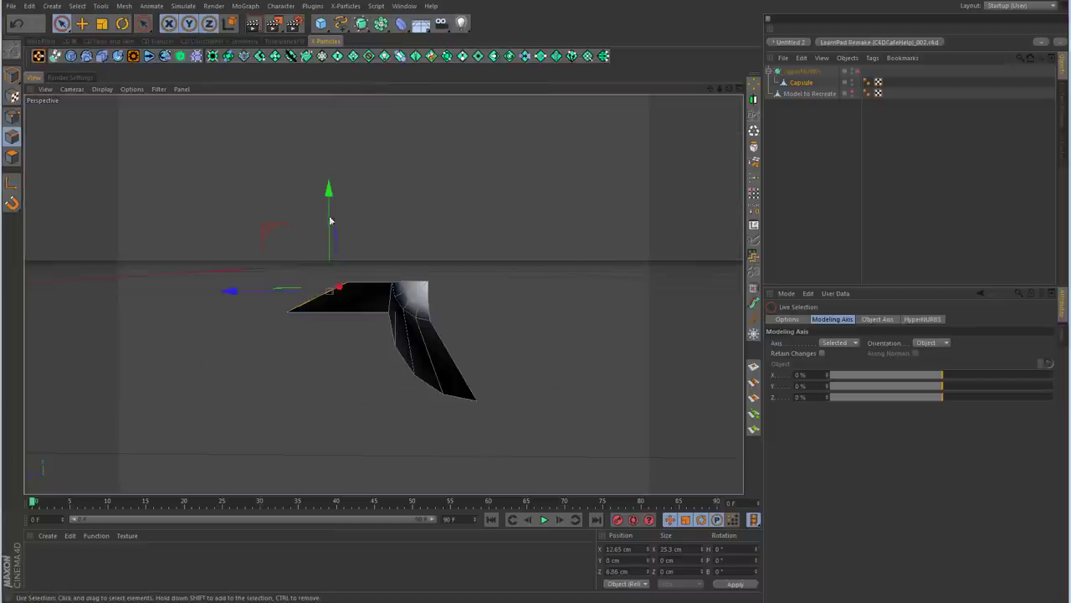
{"action": "left_click_drag", "start_coordinate": [540, 253], "coordinate": [473, 210], "text": "alt"}
{"action": "left_click", "coordinate": [469, 219]}
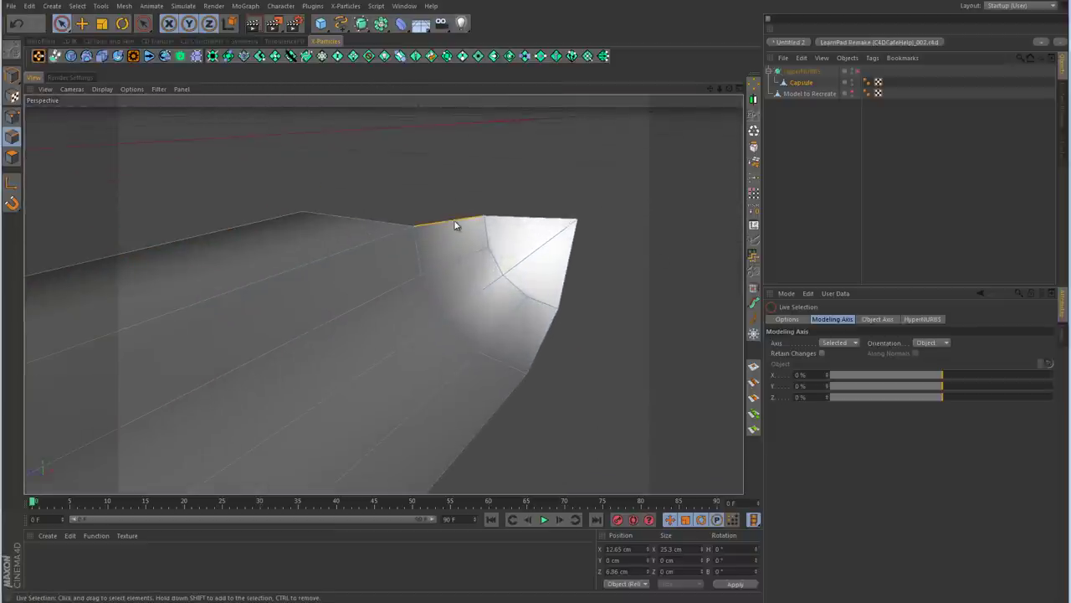
{"action": "middle_click", "coordinate": [605, 260]}
{"action": "middle_click", "coordinate": [607, 261]}
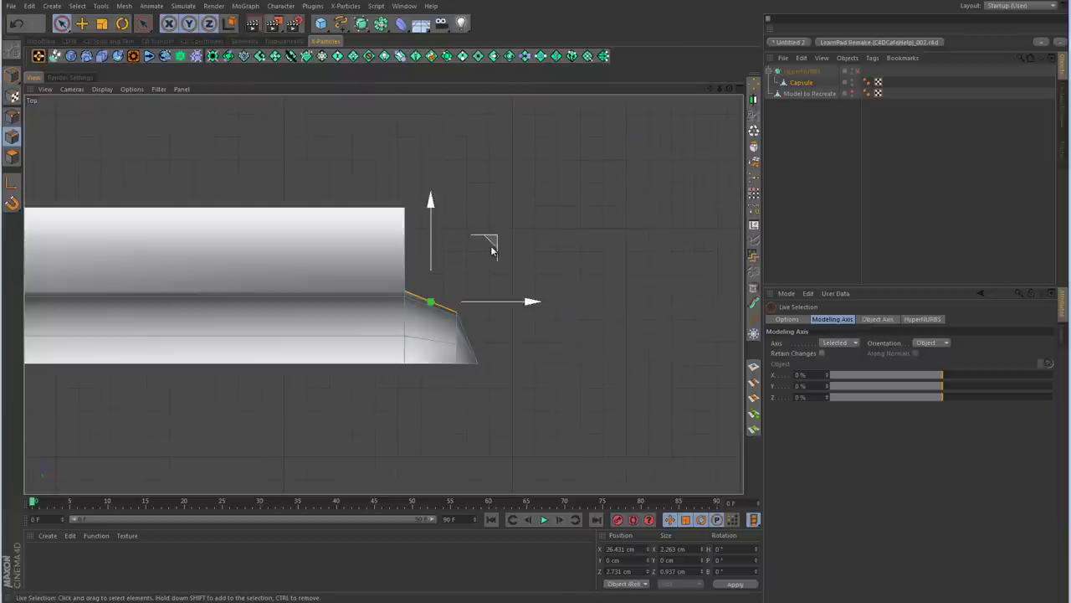
{"action": "left_click_drag", "start_coordinate": [491, 242], "coordinate": [506, 164]}
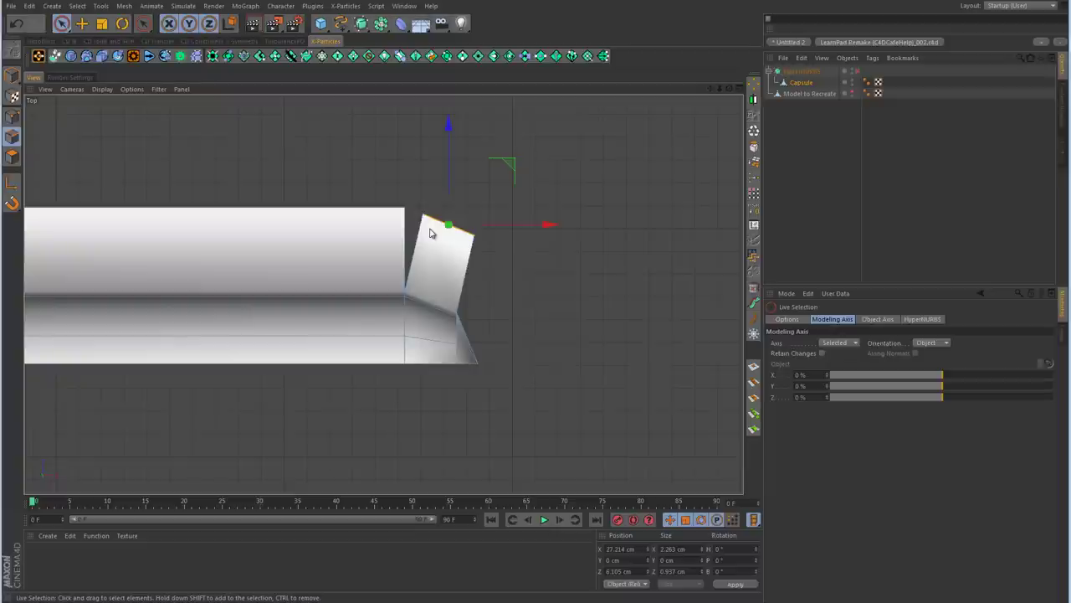
Step: Extrude the next cap-end edge 1.32 cm outward into a second flap
{"action": "middle_click", "coordinate": [530, 299]}
{"action": "middle_click", "coordinate": [371, 232]}
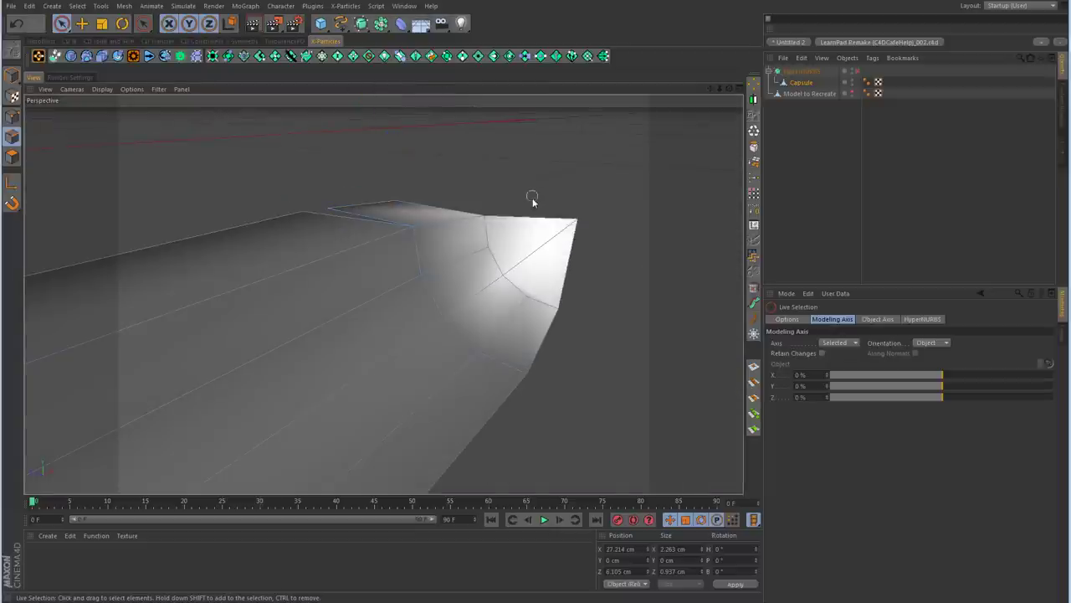
{"action": "left_click", "coordinate": [532, 201]}
{"action": "middle_click", "coordinate": [574, 254]}
{"action": "middle_click", "coordinate": [573, 254]}
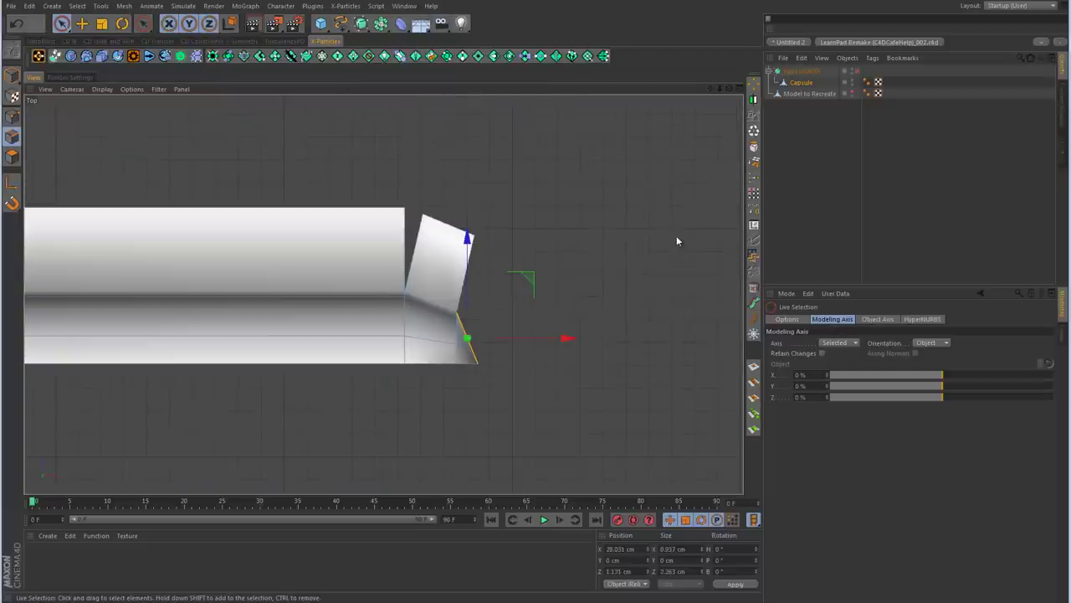
{"action": "middle_click_drag", "start_coordinate": [677, 241], "coordinate": [463, 220], "text": "alt"}
{"action": "left_click_drag", "start_coordinate": [356, 319], "coordinate": [403, 327]}
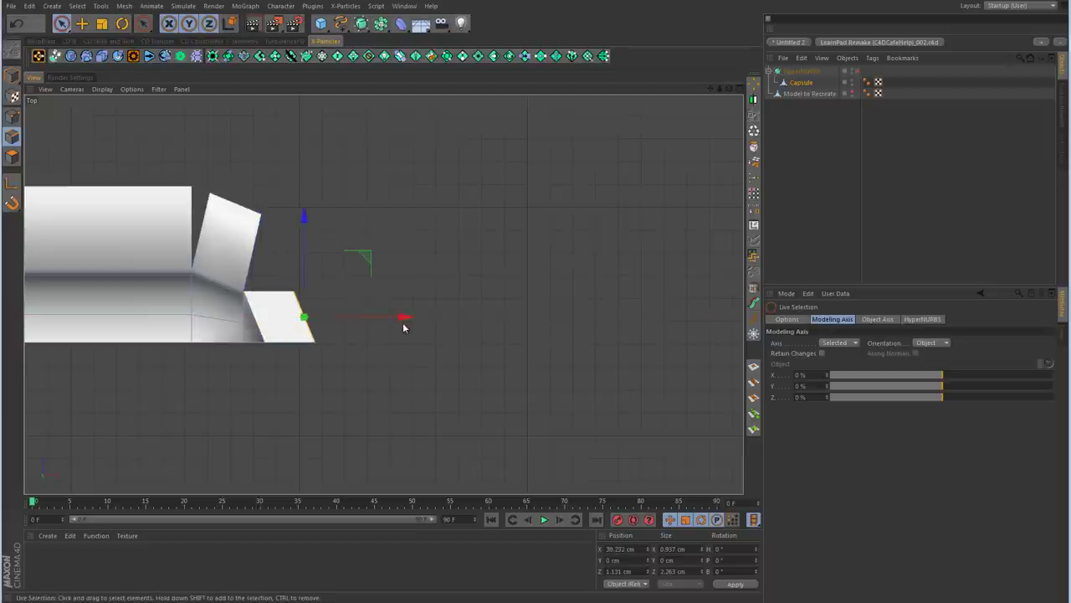
{"action": "middle_click_drag", "start_coordinate": [262, 191], "coordinate": [462, 241], "text": "alt"}
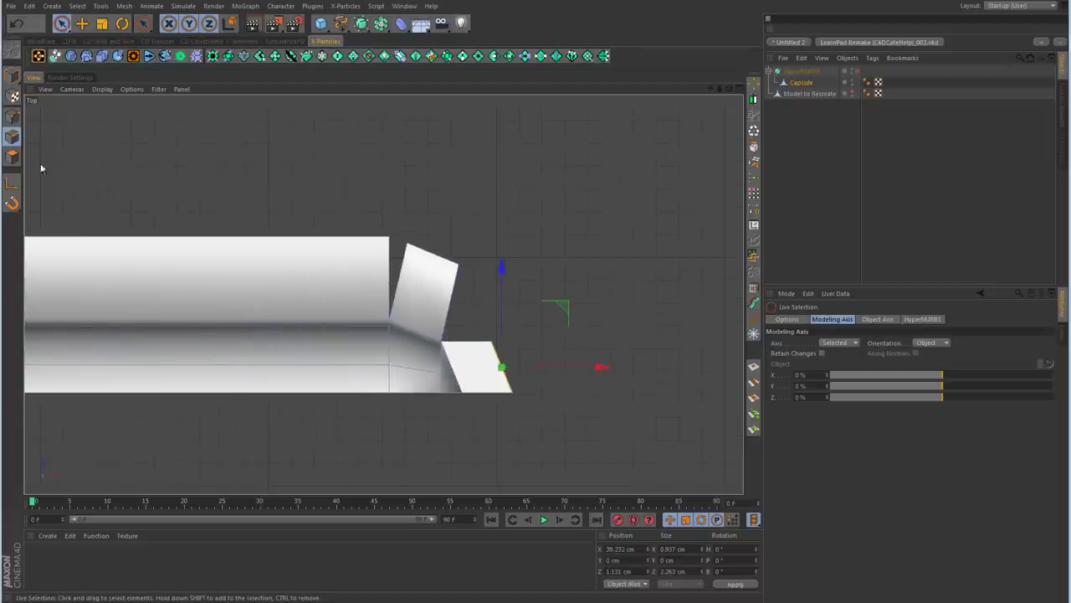
Step: Try bridging the tilted flap's edge to the strip in Edge mode, then undo it
{"action": "left_click", "coordinate": [12, 116]}
{"action": "scroll", "coordinate": [426, 277], "scroll_direction": "up", "scroll_amount": 4}
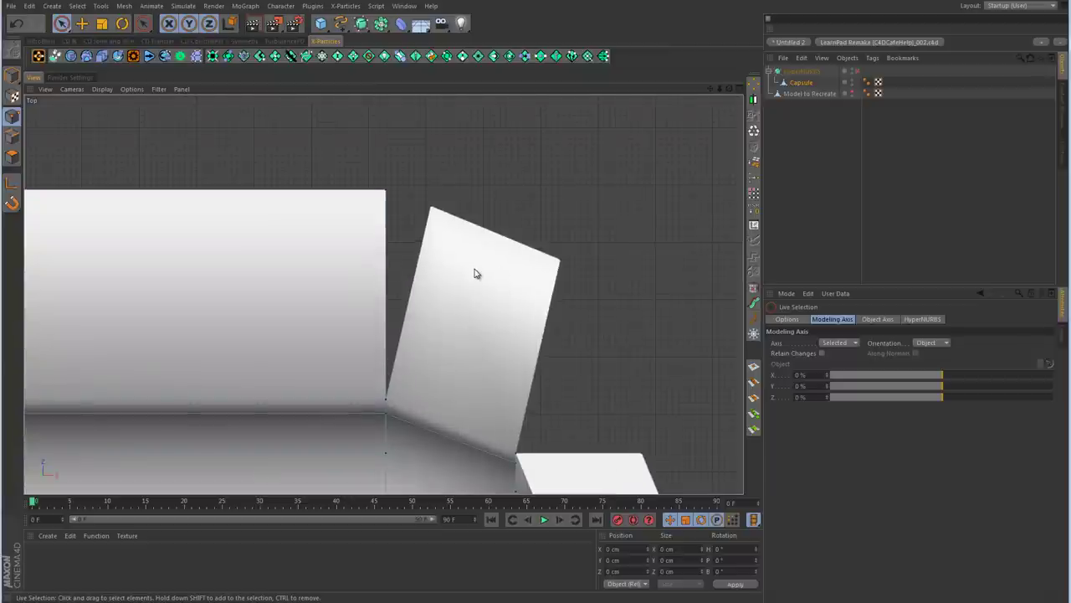
{"action": "left_click", "coordinate": [13, 137]}
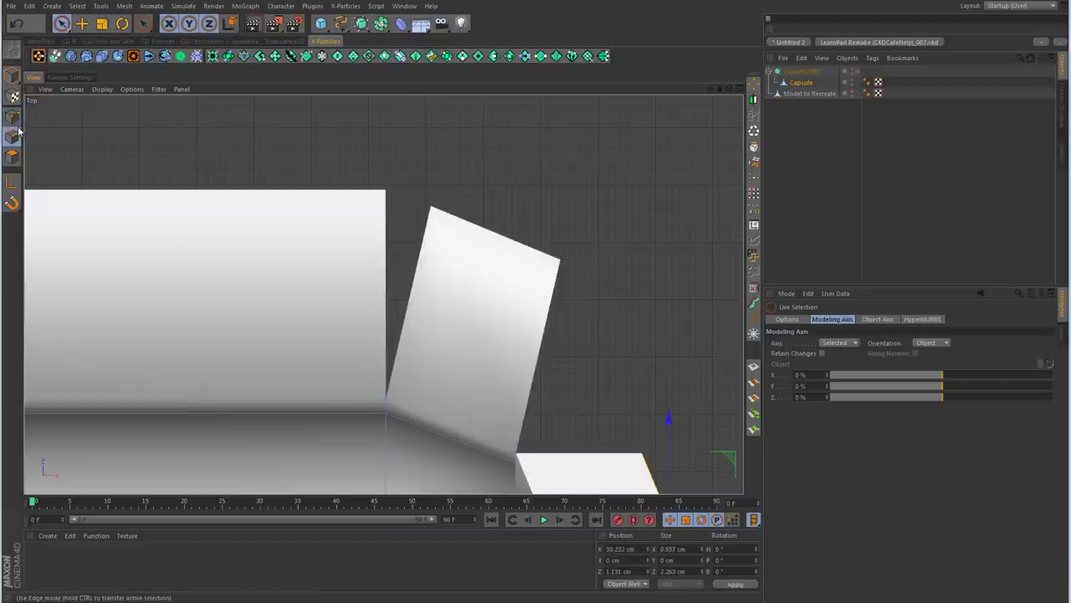
{"action": "right_click", "coordinate": [446, 259]}
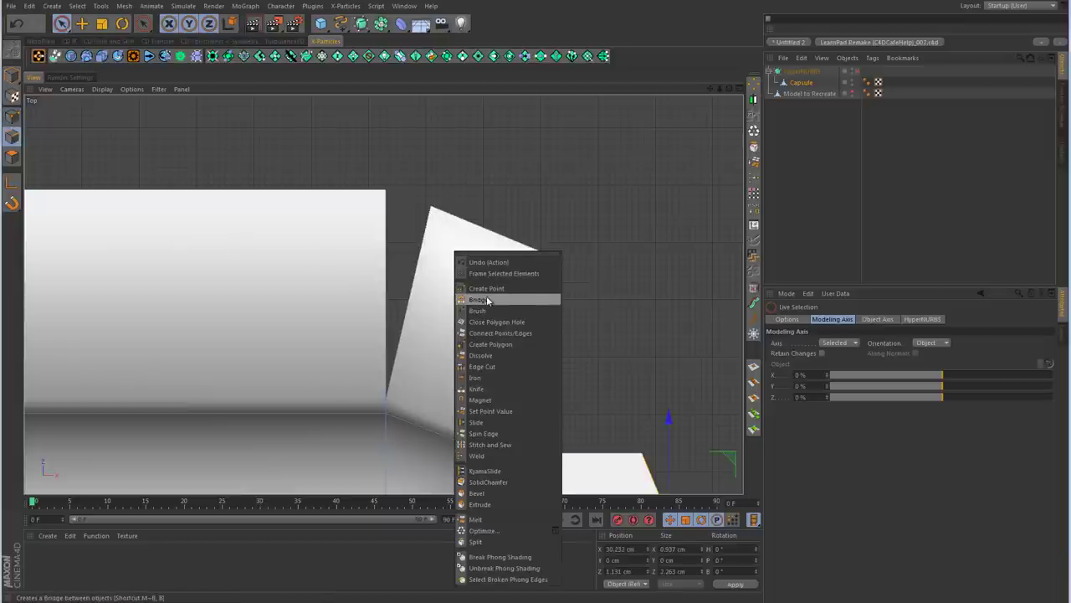
{"action": "left_click", "coordinate": [481, 296]}
{"action": "left_click_drag", "start_coordinate": [423, 275], "coordinate": [390, 263]}
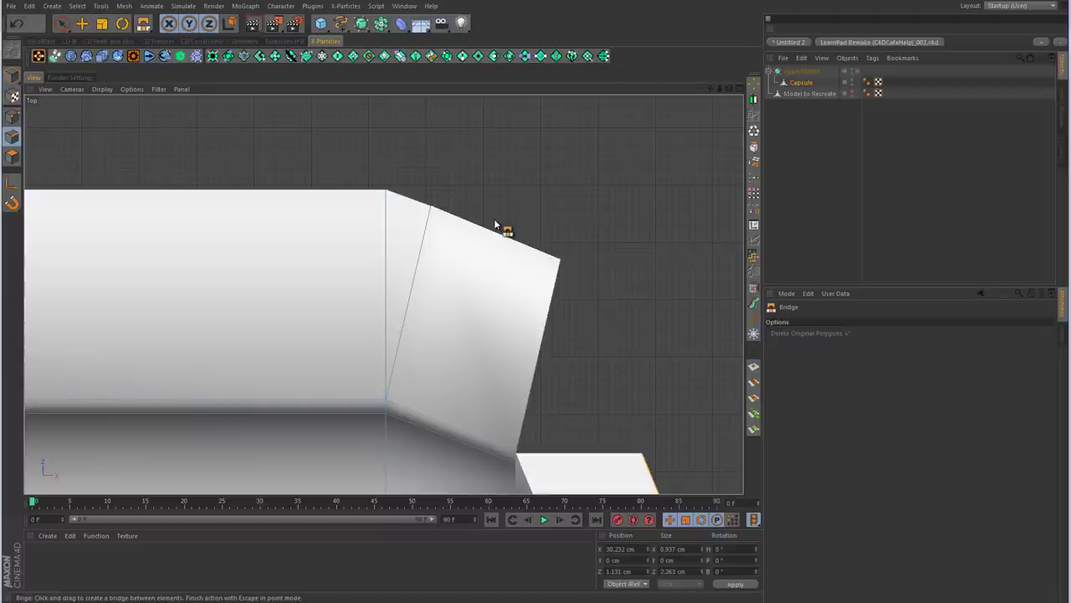
{"action": "key", "text": "ctrl+z"}
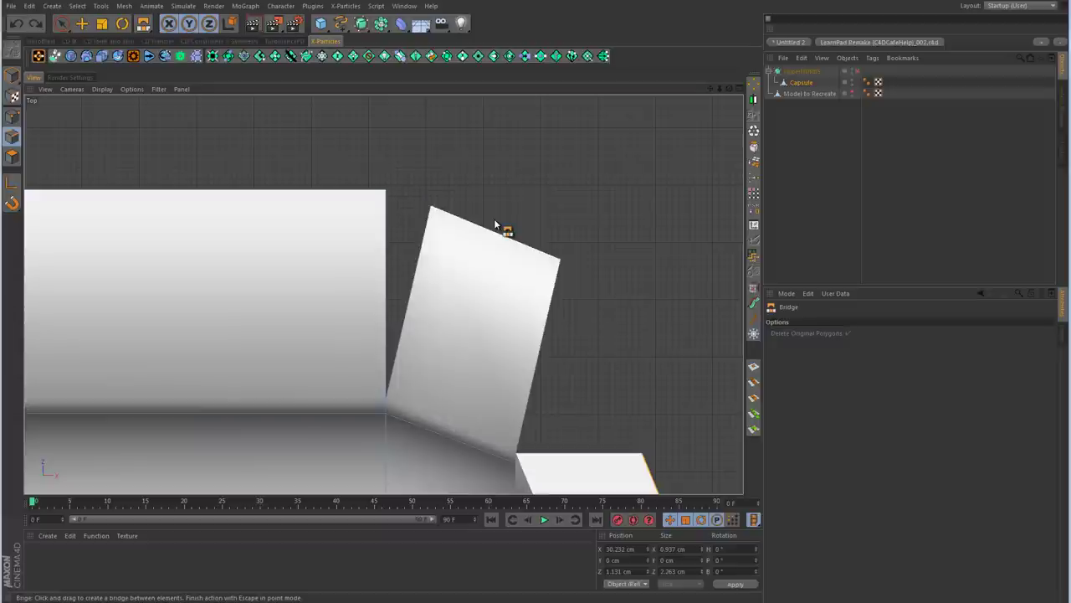
Step: In Point mode, select the two corner points to be joined
{"action": "left_click", "coordinate": [13, 116]}
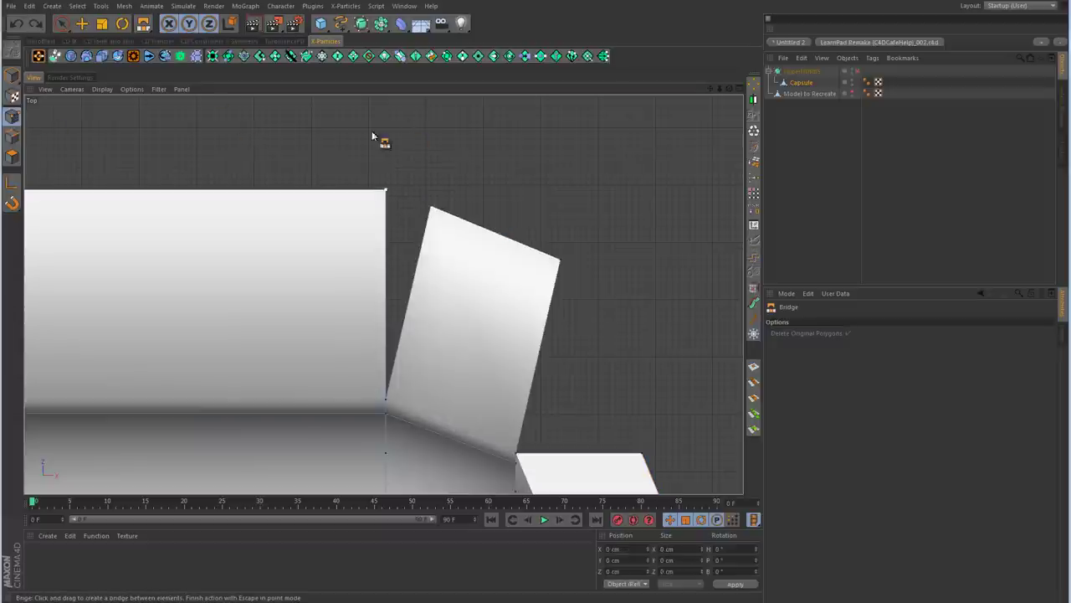
{"action": "key", "text": "space"}
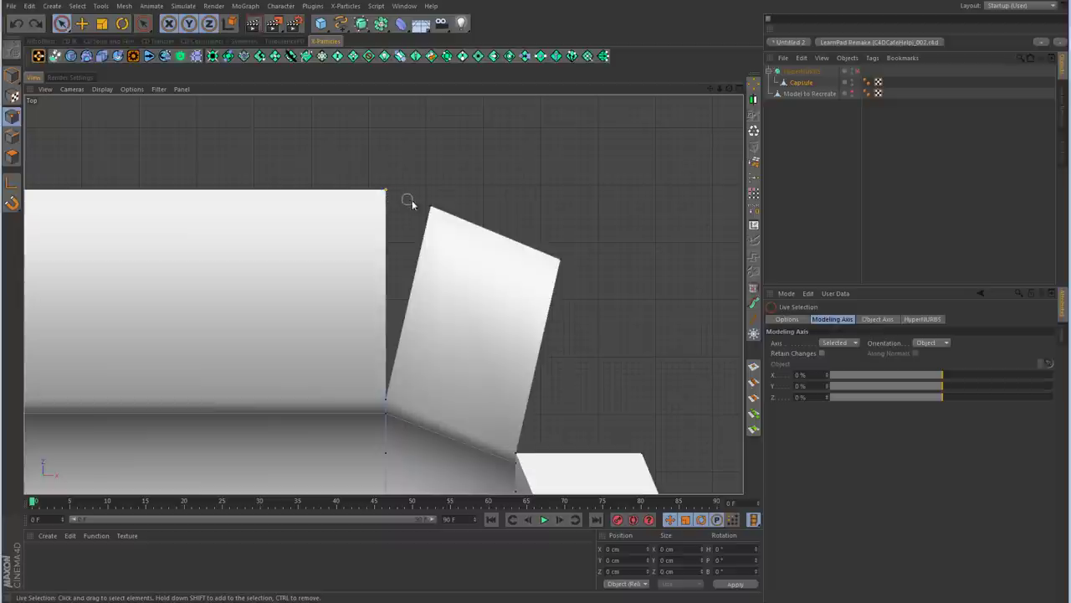
{"action": "left_click_drag", "start_coordinate": [430, 206], "coordinate": [387, 189]}
Step: Weld the tilted panel's selected corner onto the long panel's end vertex so they meet
{"action": "right_click", "coordinate": [596, 181]}
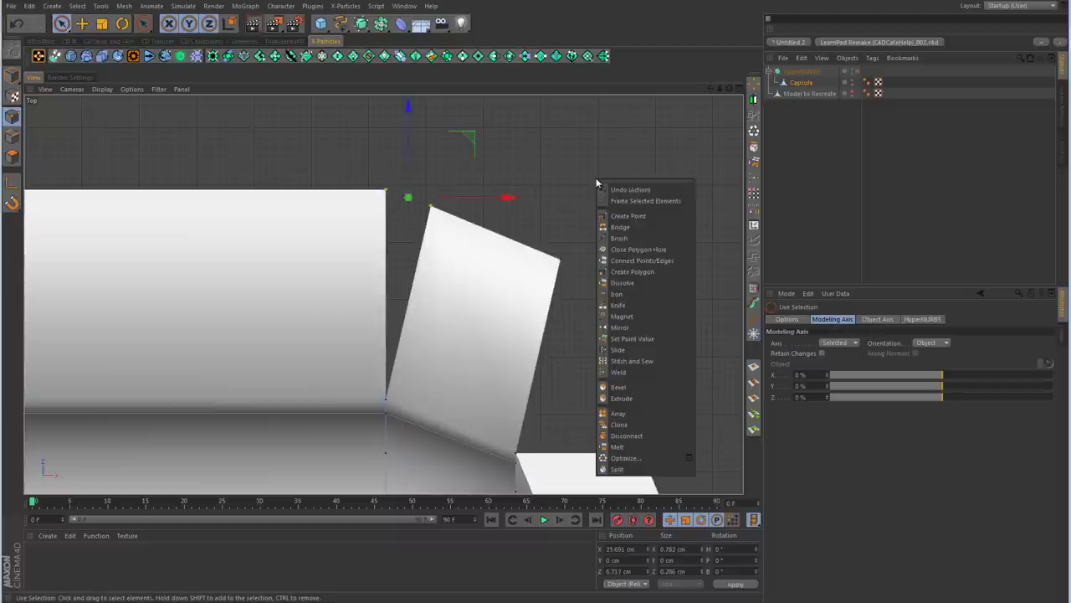
{"action": "left_click", "coordinate": [634, 372]}
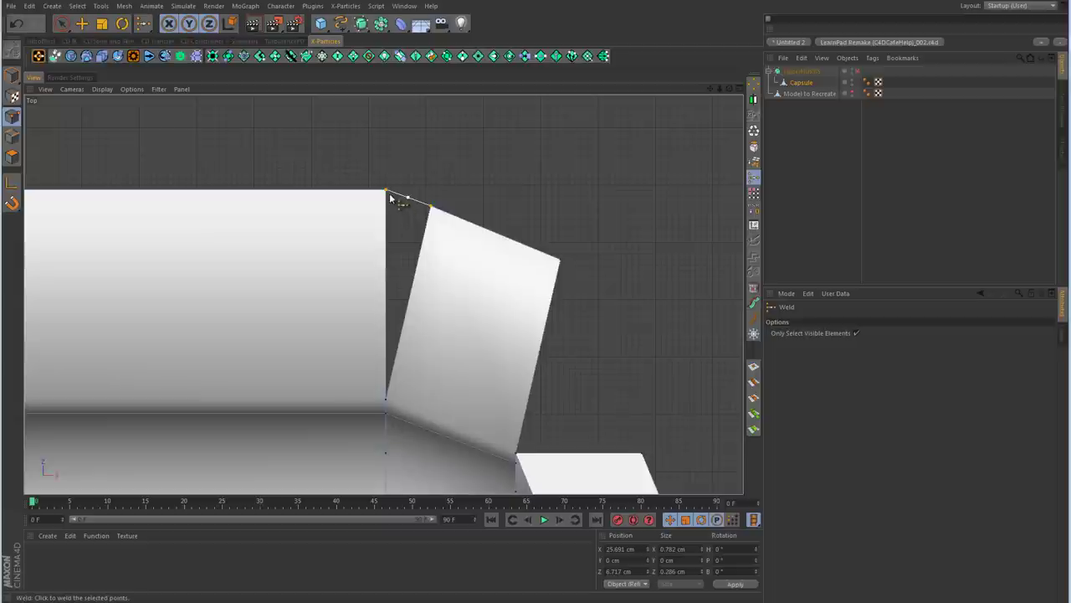
{"action": "left_click", "coordinate": [387, 193]}
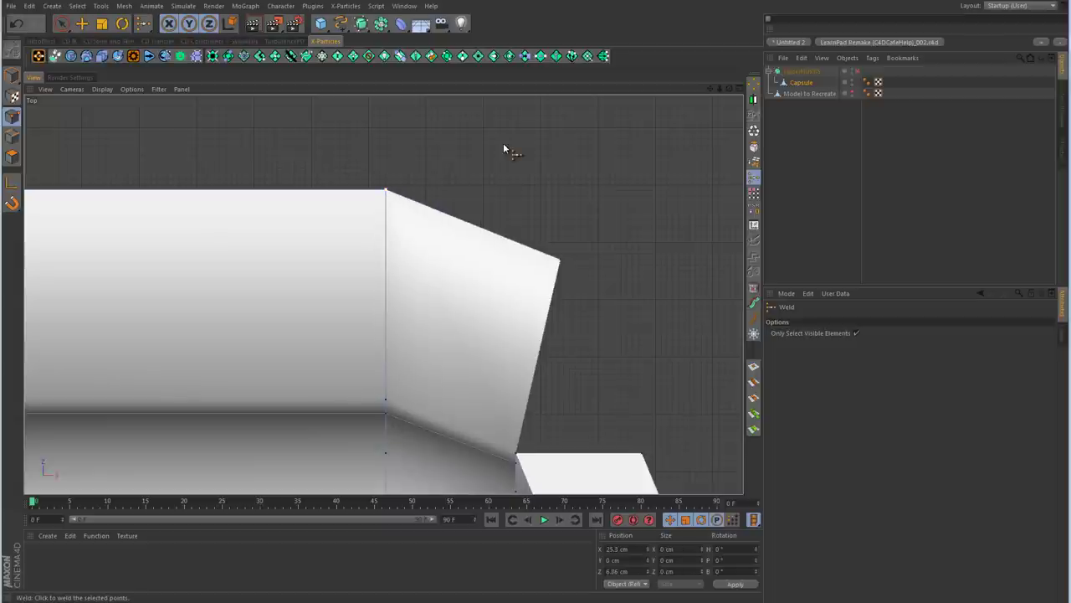
{"action": "middle_click_drag", "start_coordinate": [633, 287], "coordinate": [513, 229], "text": "alt"}
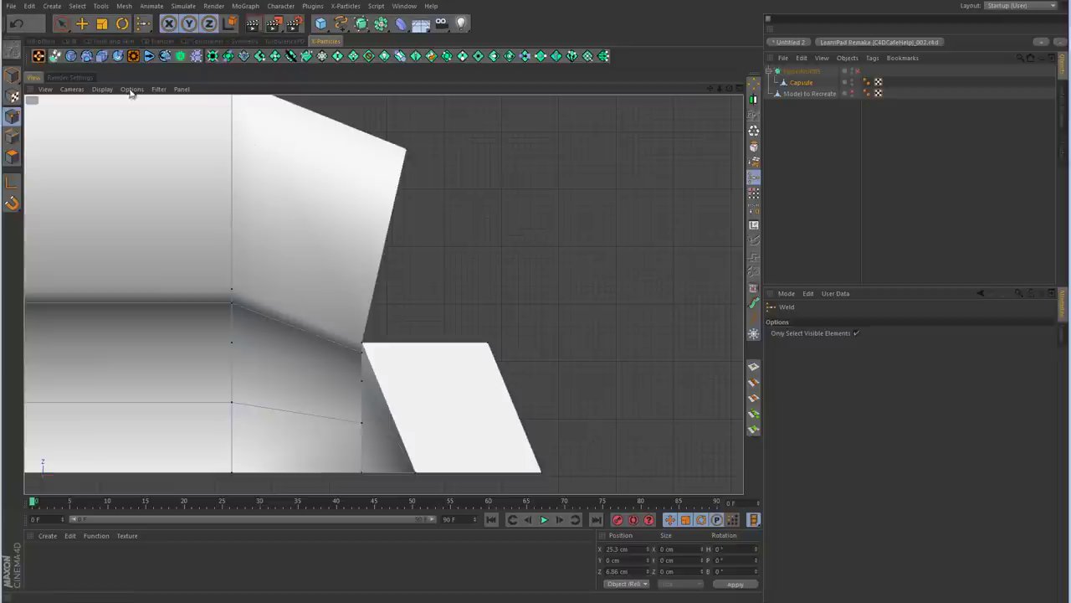
{"action": "left_click", "coordinate": [62, 25]}
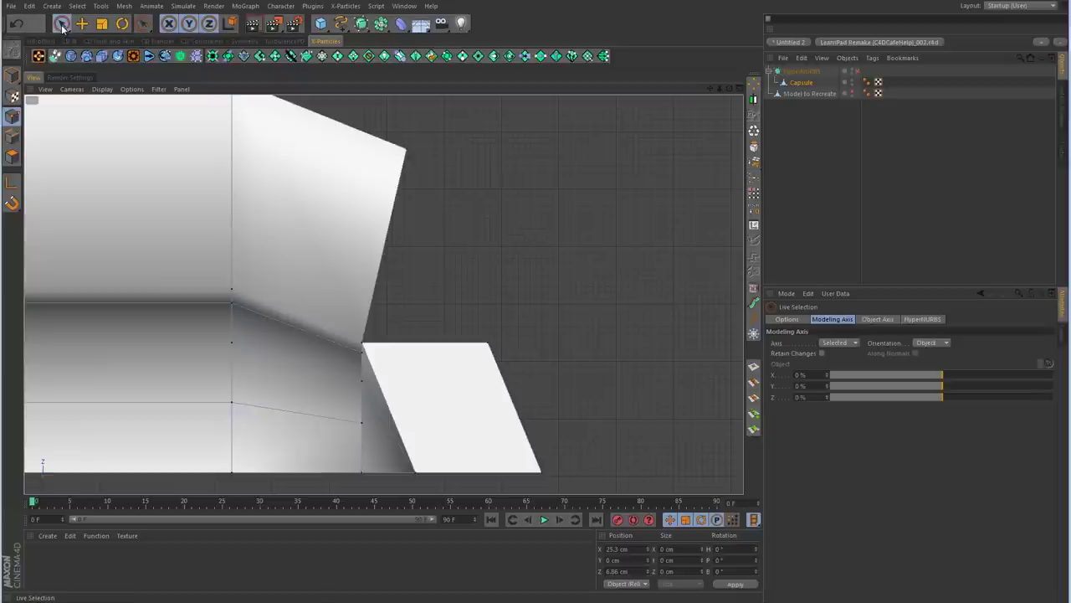
Step: Select the tilted panel's outer top corner and the lower panel's corner, then weld them at their midpoint
{"action": "left_click", "coordinate": [405, 149]}
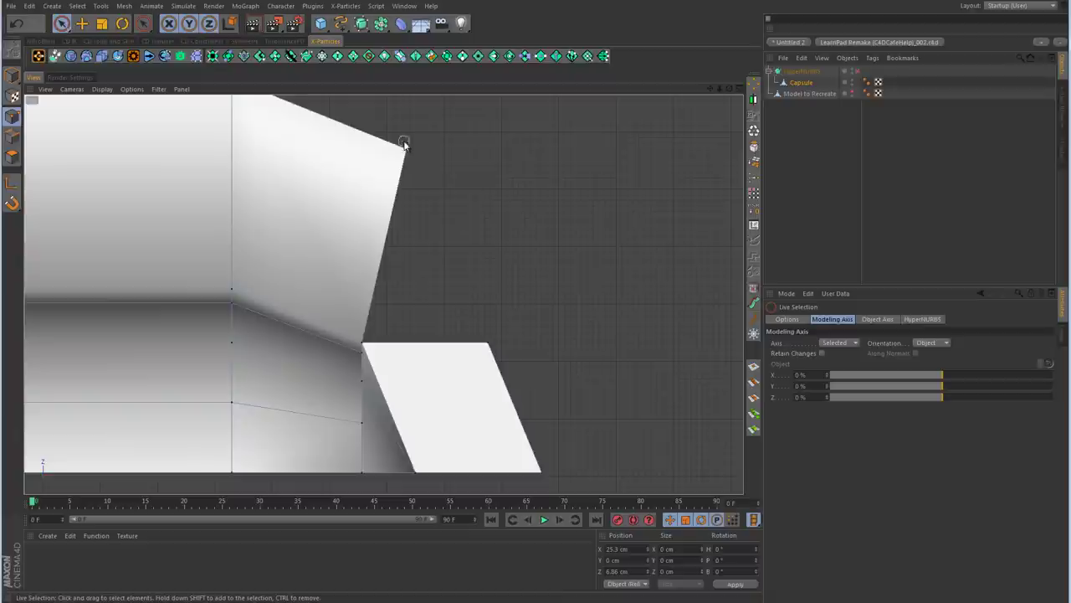
{"action": "left_click", "coordinate": [482, 350], "text": "shift"}
{"action": "right_click", "coordinate": [575, 197]}
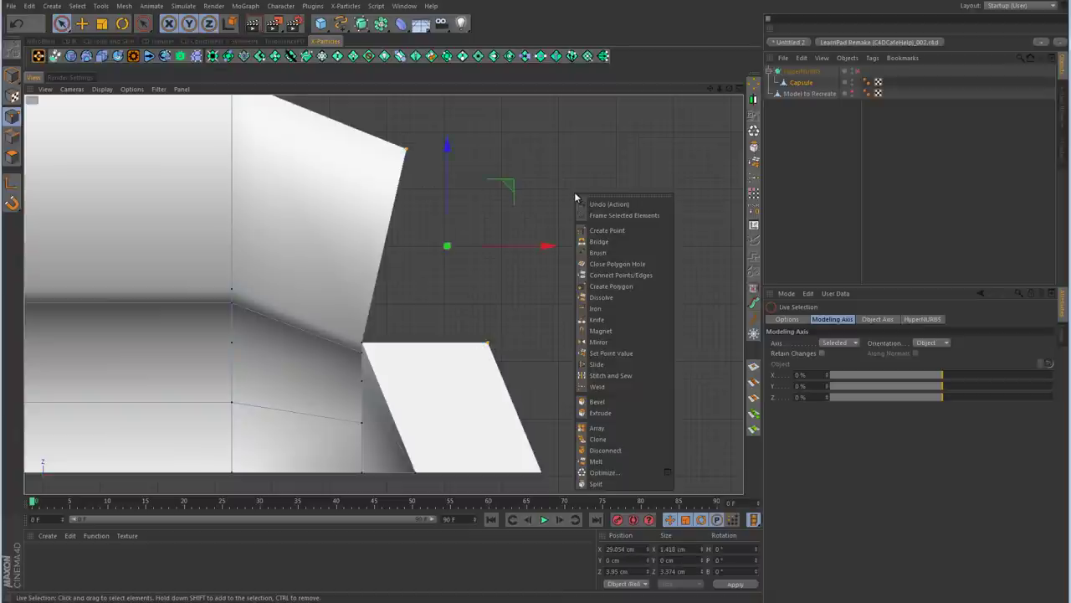
{"action": "left_click", "coordinate": [601, 386]}
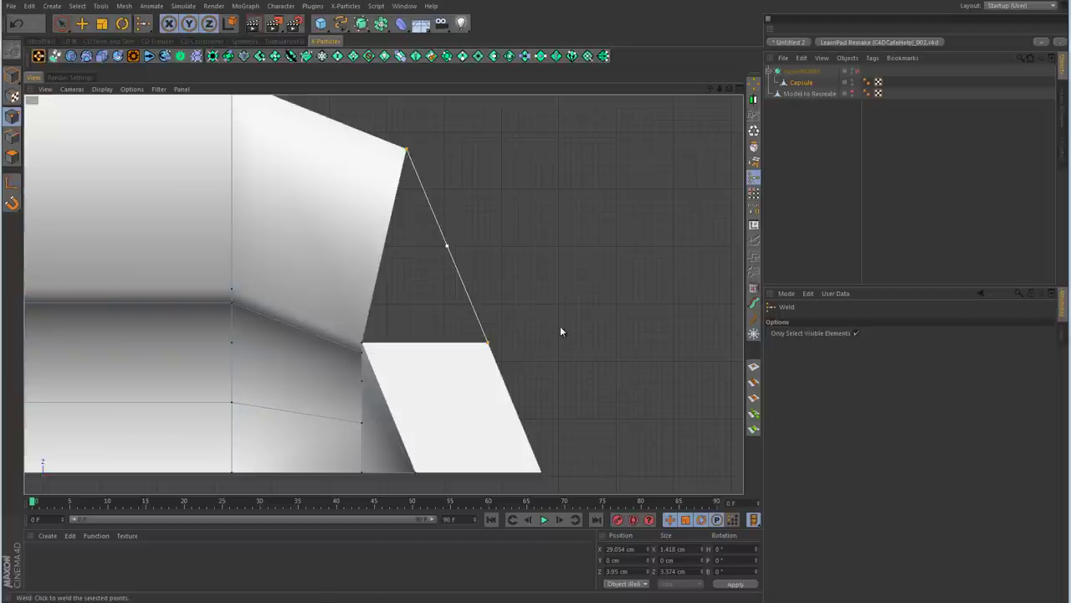
{"action": "key", "text": "space"}
{"action": "key", "text": "space"}
{"action": "key", "text": "space"}
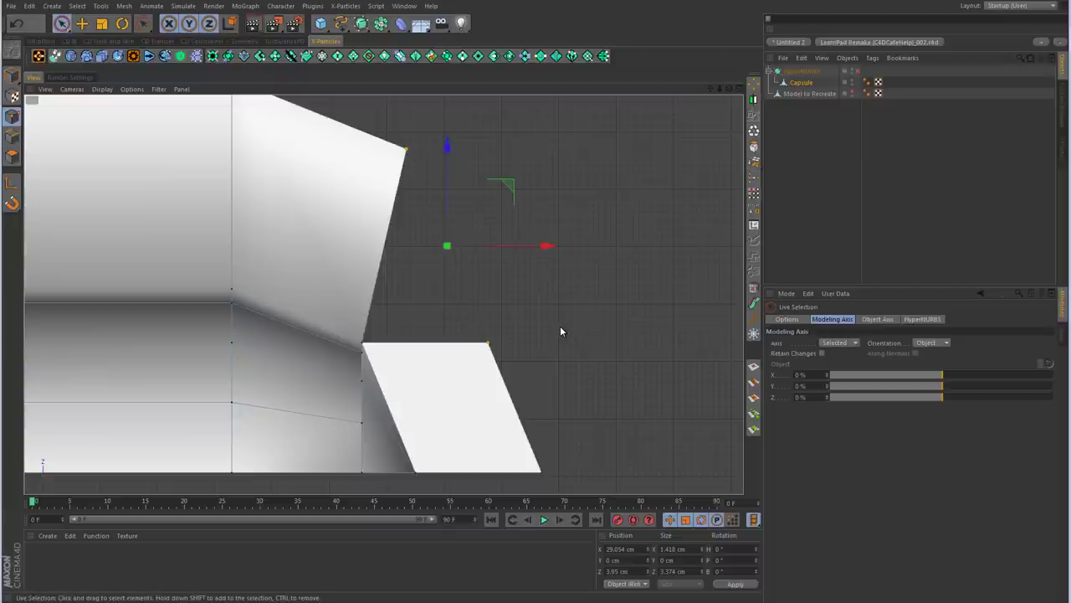
{"action": "left_click", "coordinate": [405, 149]}
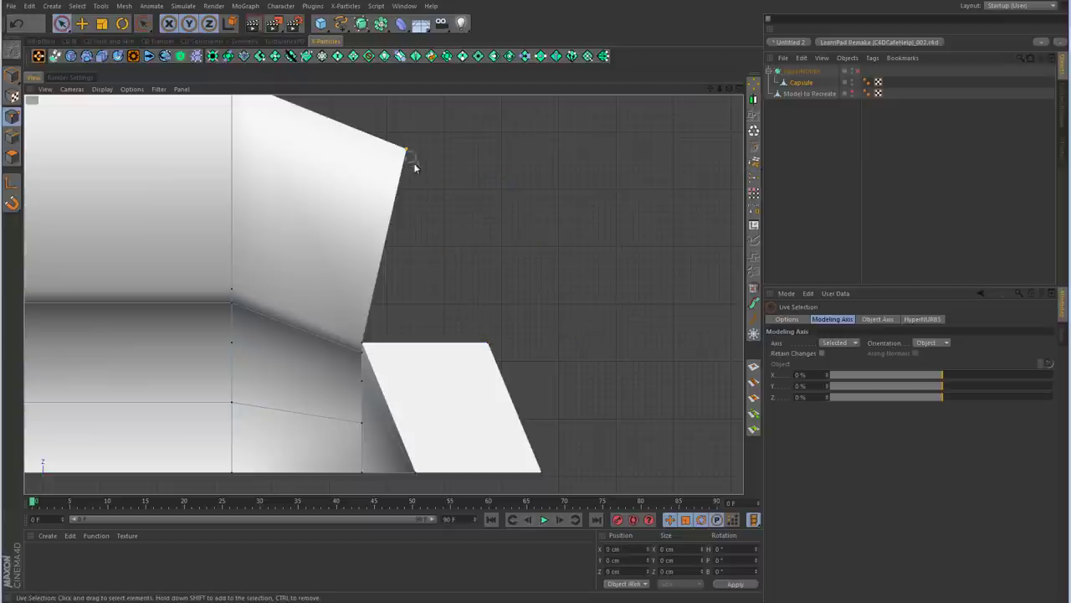
{"action": "left_click", "coordinate": [489, 343], "text": "shift"}
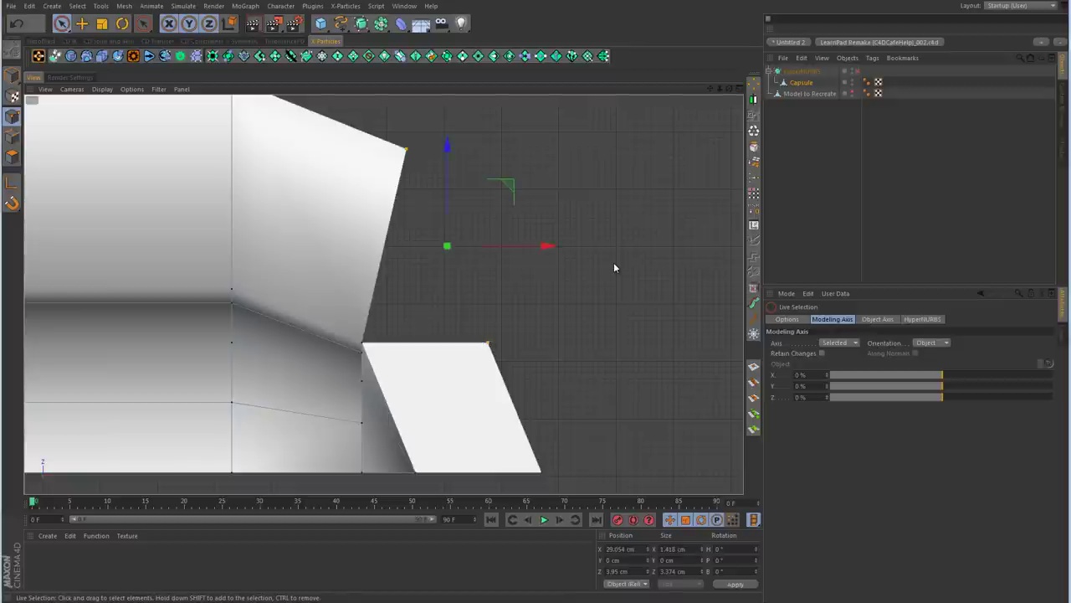
{"action": "key", "text": "space"}
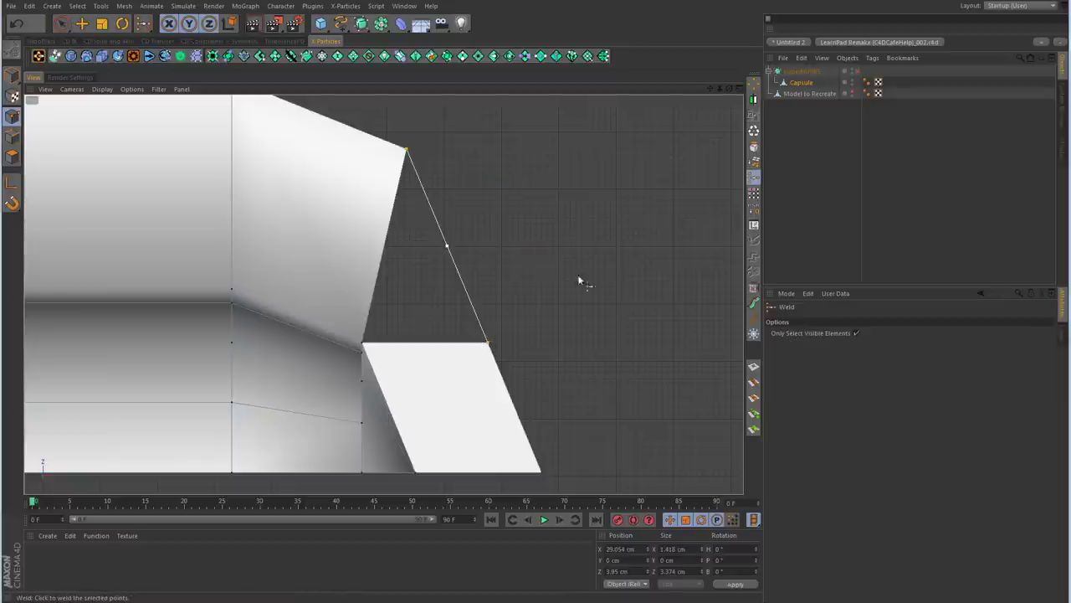
{"action": "left_click", "coordinate": [448, 249]}
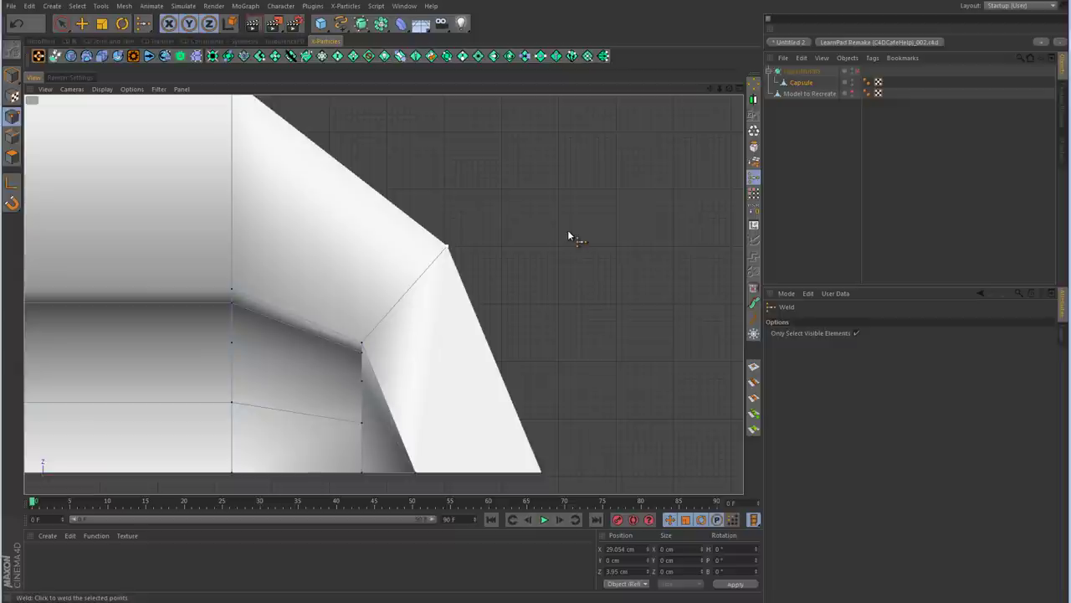
{"action": "key", "text": "space"}
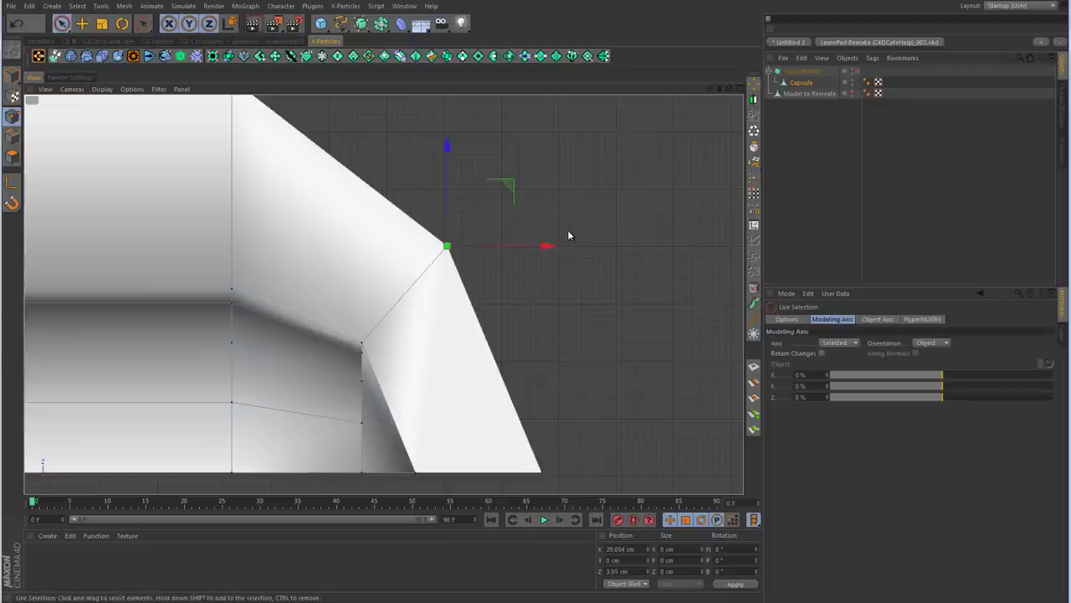
Step: Lower the capsule's two top-edge points slightly along Y
{"action": "right_click_drag", "start_coordinate": [603, 325], "coordinate": [481, 353], "text": "alt"}
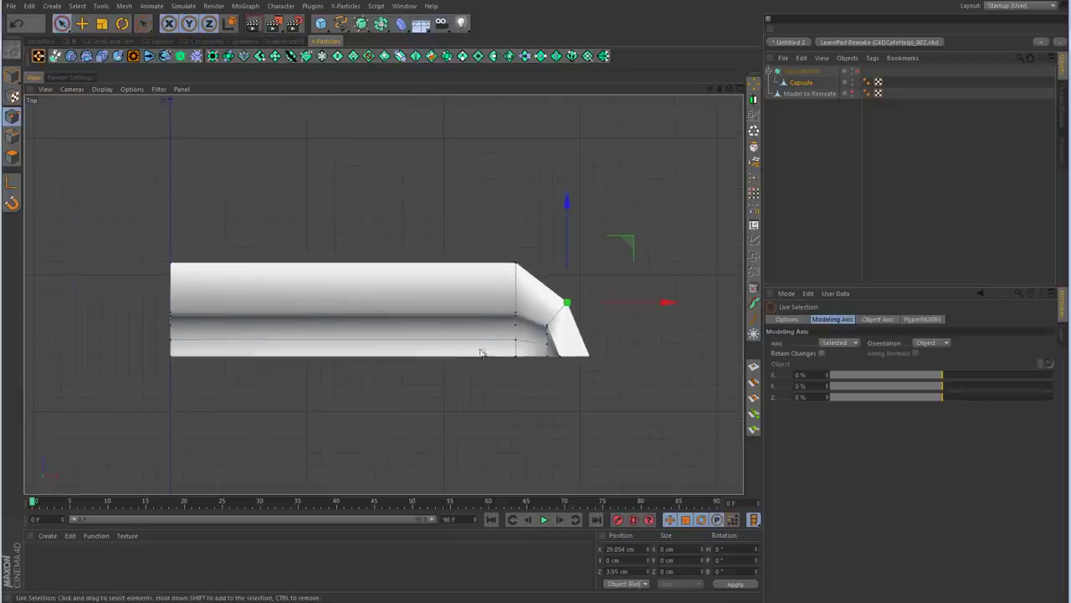
{"action": "left_click_drag", "start_coordinate": [514, 269], "coordinate": [172, 266]}
{"action": "left_click_drag", "start_coordinate": [341, 161], "coordinate": [341, 181]}
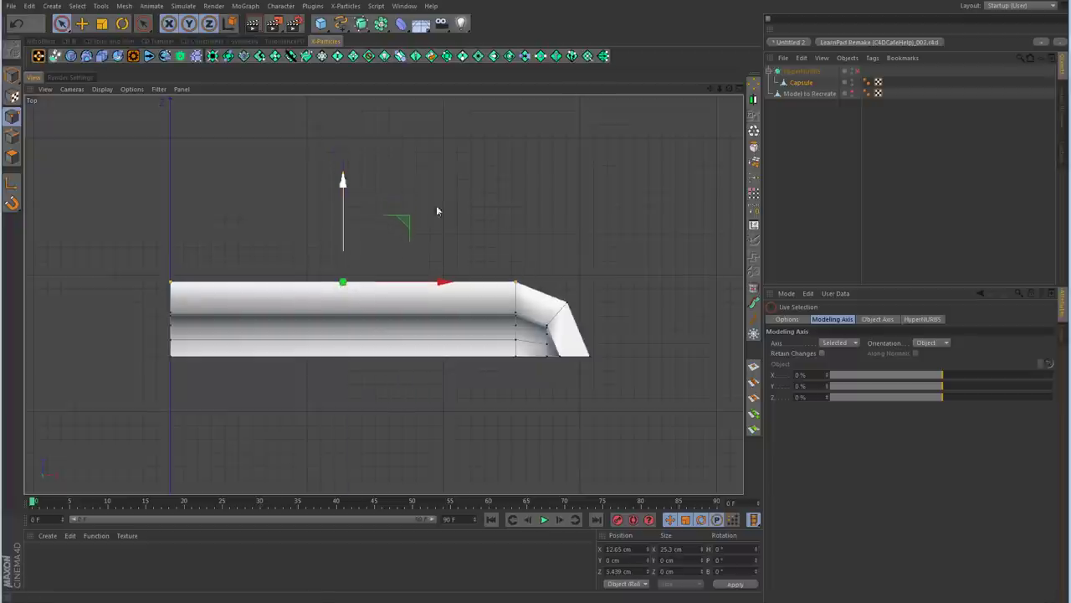
Step: In Edge mode, pull the capsule's lower edge downward
{"action": "middle_click", "coordinate": [517, 218]}
{"action": "middle_click", "coordinate": [327, 217]}
{"action": "left_click_drag", "start_coordinate": [591, 259], "coordinate": [462, 289], "text": "alt"}
{"action": "right_click_drag", "start_coordinate": [462, 289], "coordinate": [506, 298], "text": "alt"}
{"action": "left_click", "coordinate": [504, 284]}
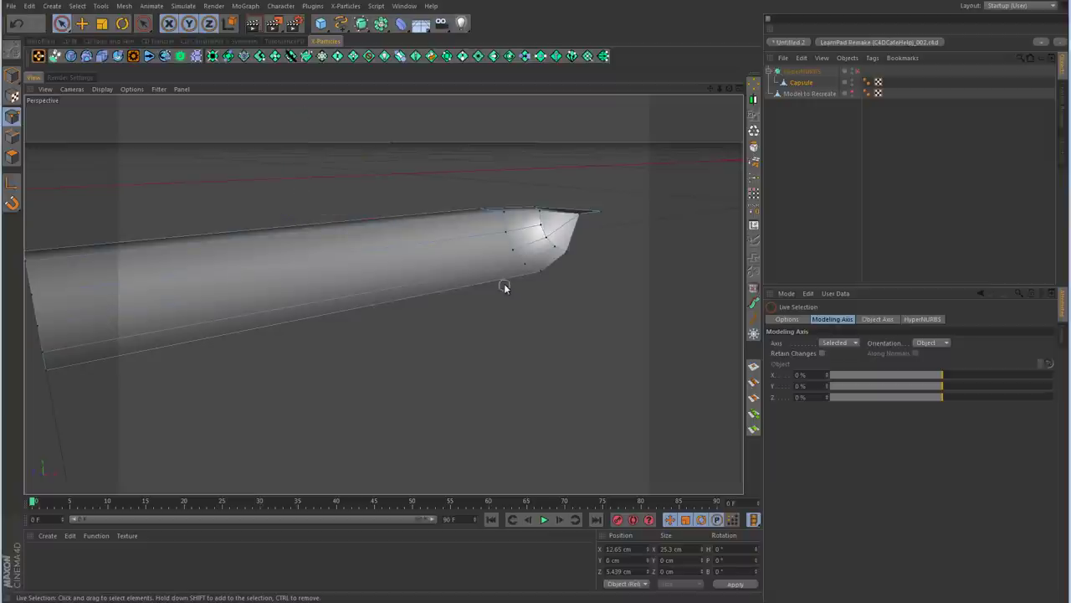
{"action": "left_click", "coordinate": [12, 136]}
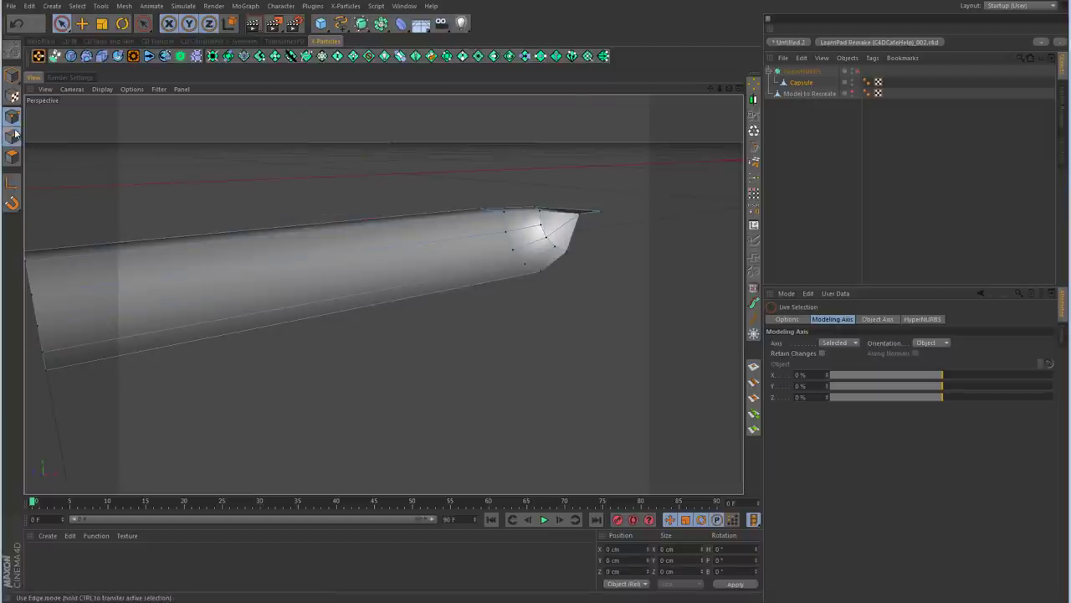
{"action": "left_click", "coordinate": [470, 289]}
{"action": "left_click_drag", "start_coordinate": [360, 206], "coordinate": [359, 251]}
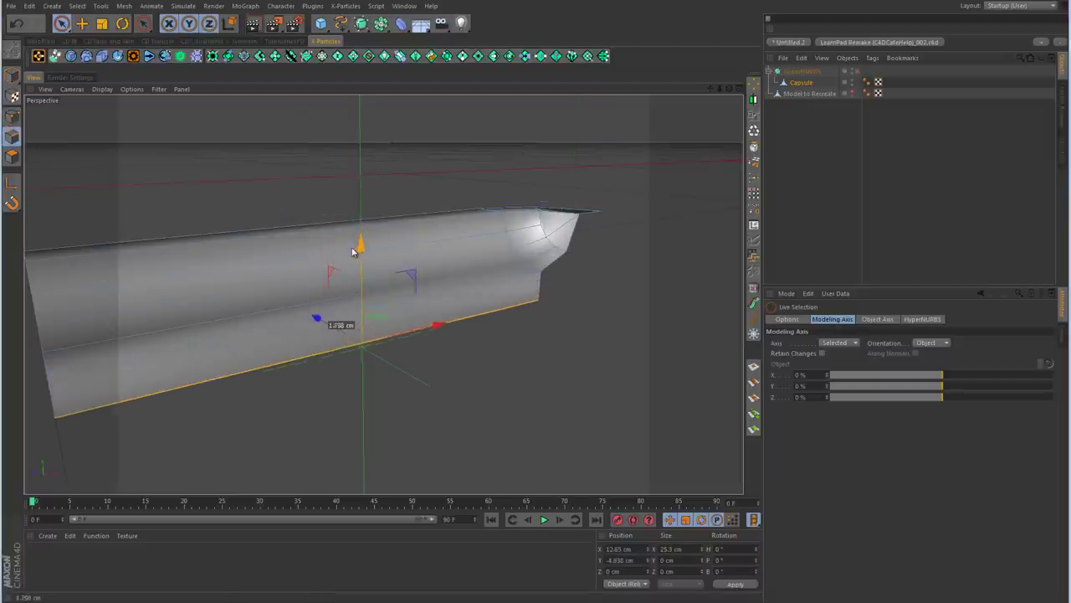
Step: Extrude two new faces, about 1.9 and 2.1 cm, from the corner and top edges at the end
{"action": "left_click", "coordinate": [558, 266]}
{"action": "left_click_drag", "start_coordinate": [614, 296], "coordinate": [553, 296], "text": "alt"}
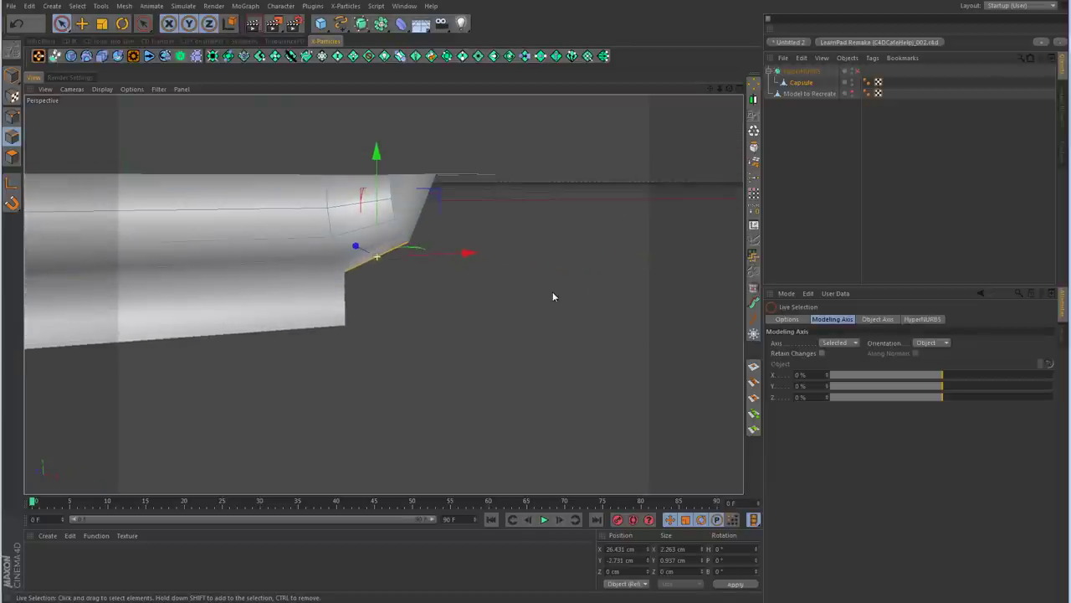
{"action": "left_click_drag", "start_coordinate": [439, 204], "coordinate": [455, 241], "text": "ctrl"}
{"action": "left_click", "coordinate": [425, 207]}
{"action": "left_click_drag", "start_coordinate": [571, 188], "coordinate": [456, 283], "text": "alt"}
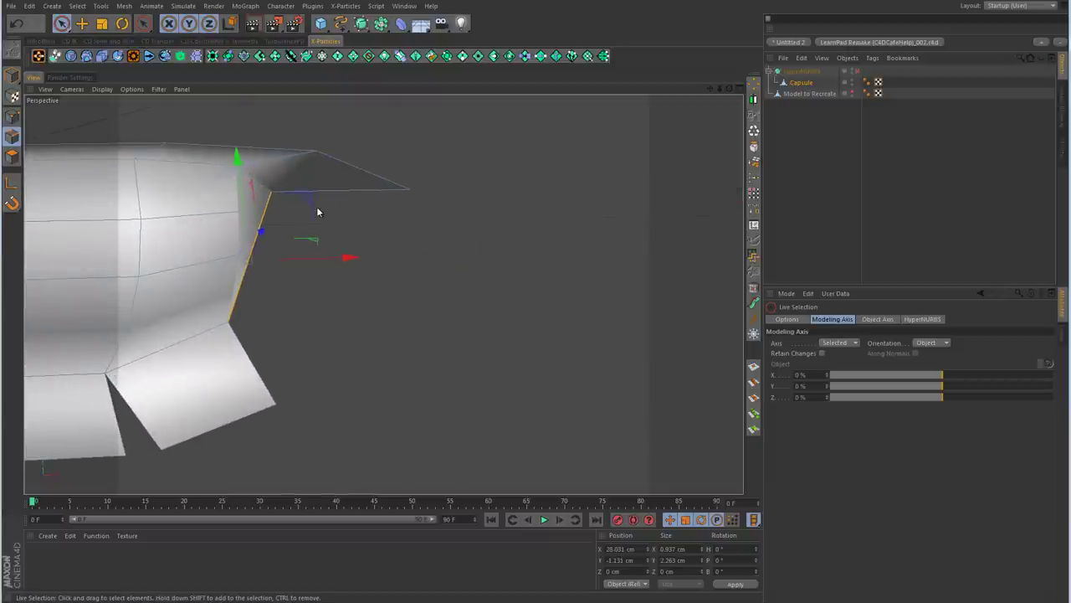
{"action": "left_click_drag", "start_coordinate": [346, 256], "coordinate": [435, 262], "text": "ctrl"}
Step: Weld the loose point onto the top vertex and collapse the stray edges, closing the triangular gap
{"action": "left_click", "coordinate": [12, 115]}
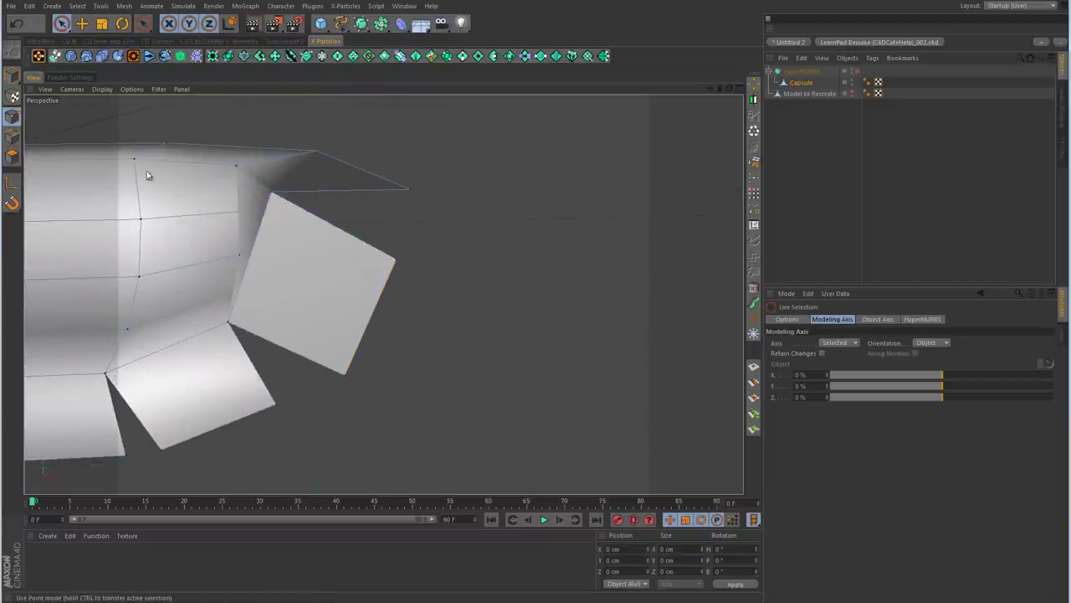
{"action": "key", "text": "m"}
{"action": "key", "text": "q"}
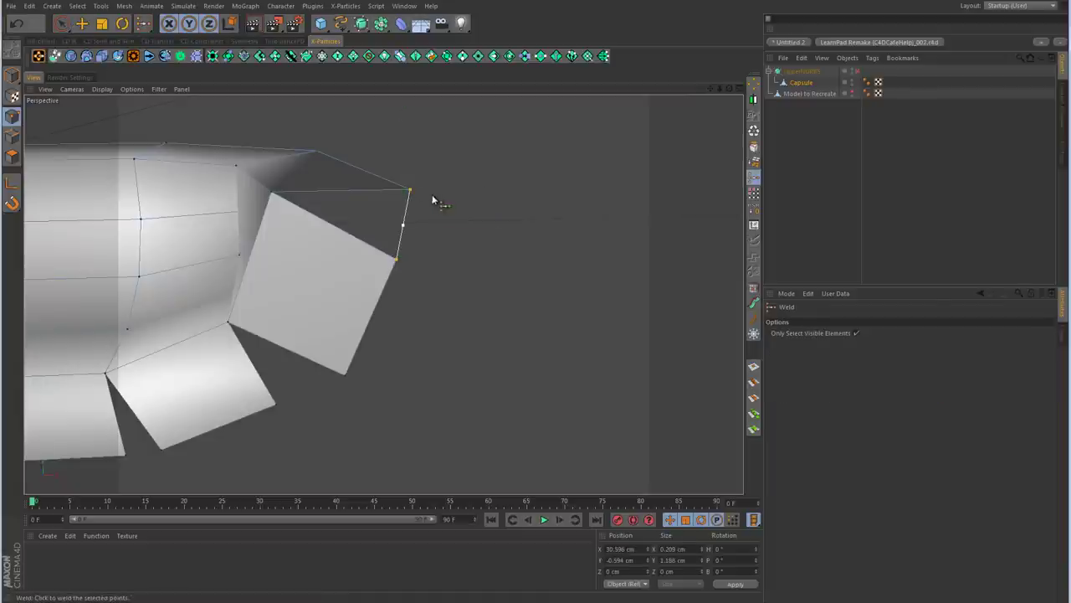
{"action": "left_click", "coordinate": [410, 191]}
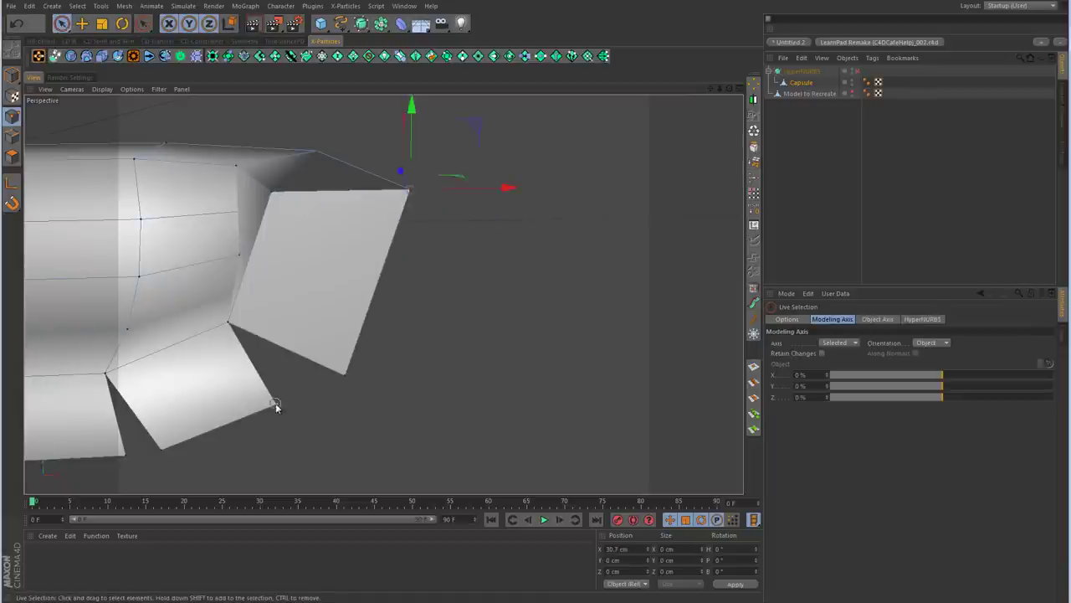
{"action": "key", "text": "m"}
{"action": "key", "text": "q"}
{"action": "left_click", "coordinate": [311, 393]}
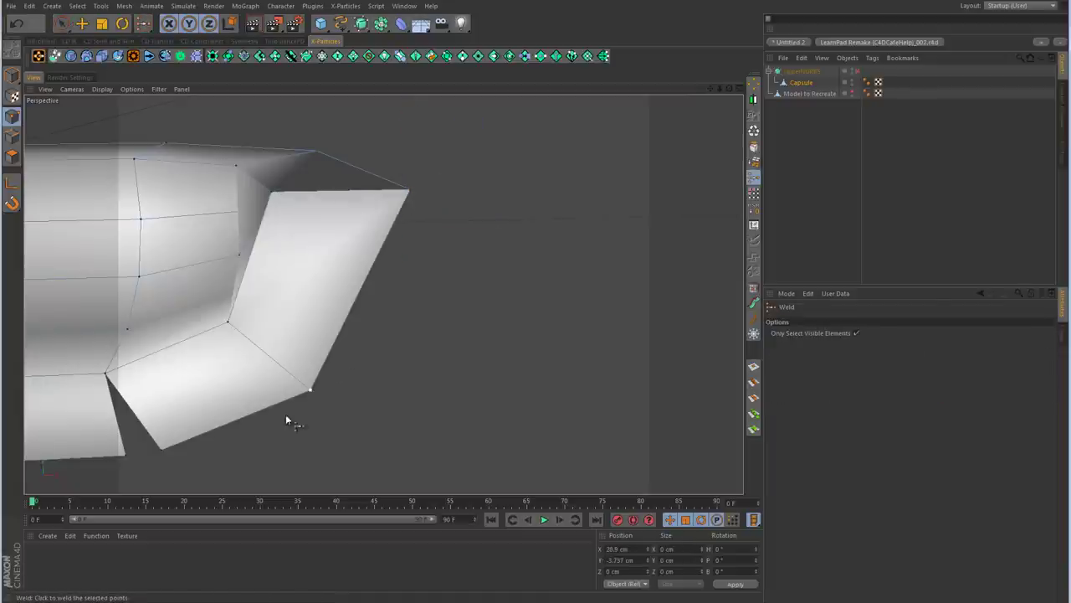
{"action": "key", "text": "m"}
{"action": "key", "text": "q"}
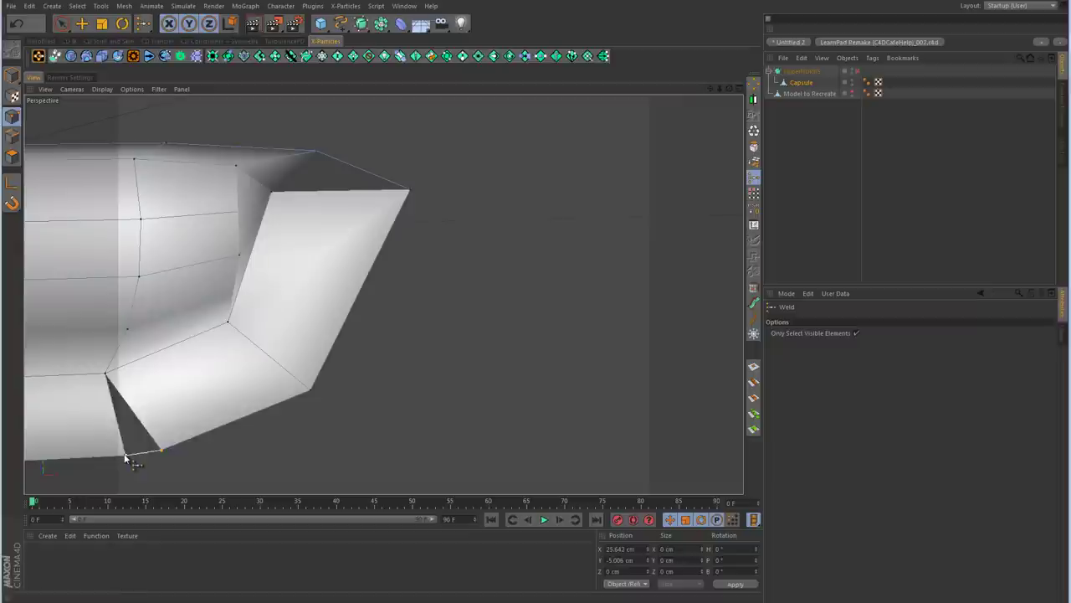
{"action": "left_click", "coordinate": [126, 458]}
Step: Re-enable HyperNURBS smoothing and deselect the Capsule to preview the rounded shell
{"action": "left_click_drag", "start_coordinate": [455, 326], "coordinate": [571, 313], "text": "alt"}
{"action": "left_click_drag", "start_coordinate": [443, 342], "coordinate": [572, 299], "text": "alt"}
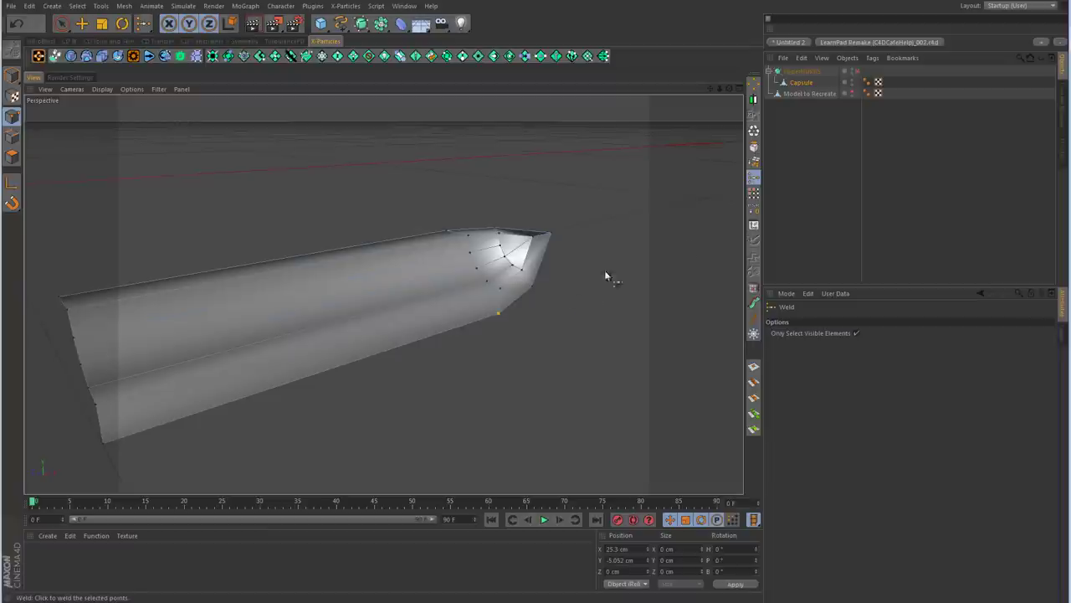
{"action": "left_click", "coordinate": [856, 71]}
{"action": "left_click", "coordinate": [916, 144]}
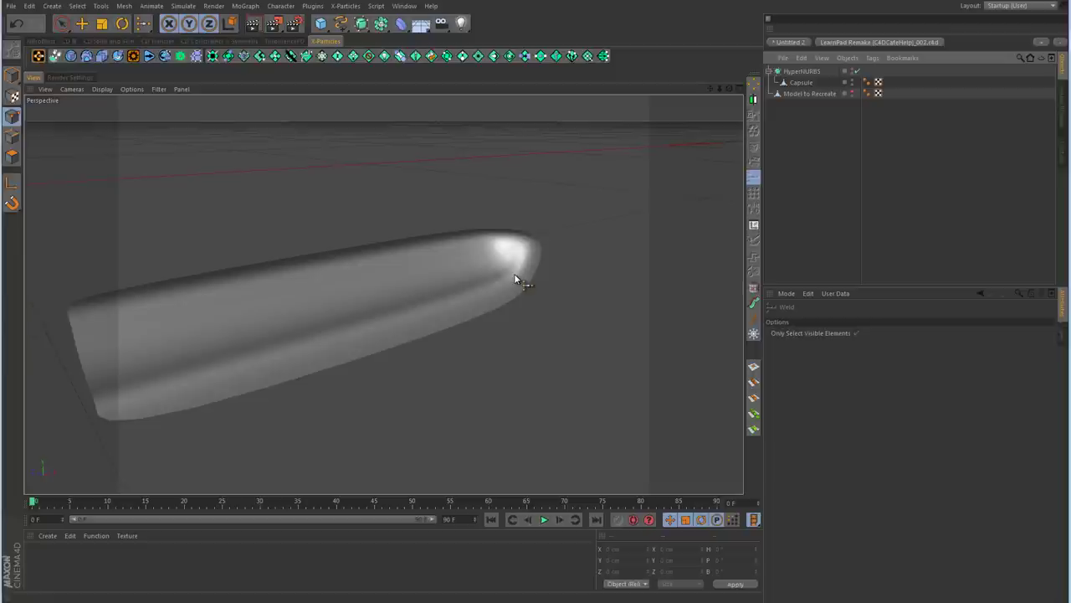
Step: Turn smoothing off, select the Capsule and set the Knife tool to Loop mode
{"action": "left_click", "coordinate": [855, 71]}
{"action": "left_click", "coordinate": [801, 83]}
{"action": "mouse_move", "coordinate": [535, 251]}
{"action": "left_mouse_down", "text": "alt"}
{"action": "mouse_move", "coordinate": [519, 243]}
{"action": "mouse_move", "coordinate": [585, 238]}
{"action": "mouse_move", "coordinate": [548, 263]}
{"action": "left_mouse_up", "text": "alt"}
{"action": "right_click", "coordinate": [520, 254]}
{"action": "left_click", "coordinate": [542, 380]}
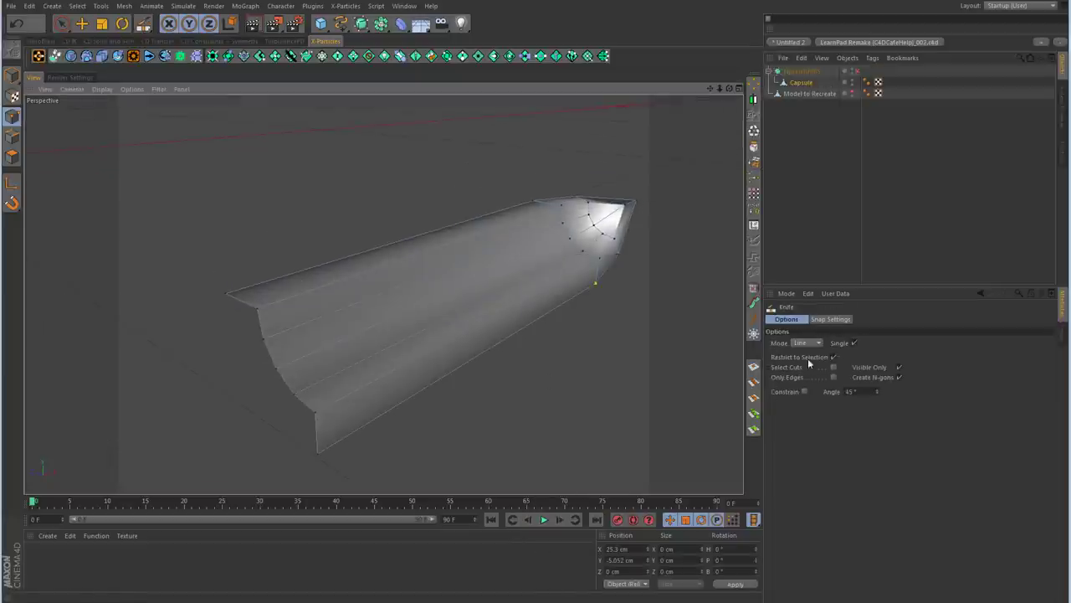
{"action": "left_click", "coordinate": [817, 344]}
{"action": "left_click", "coordinate": [816, 390]}
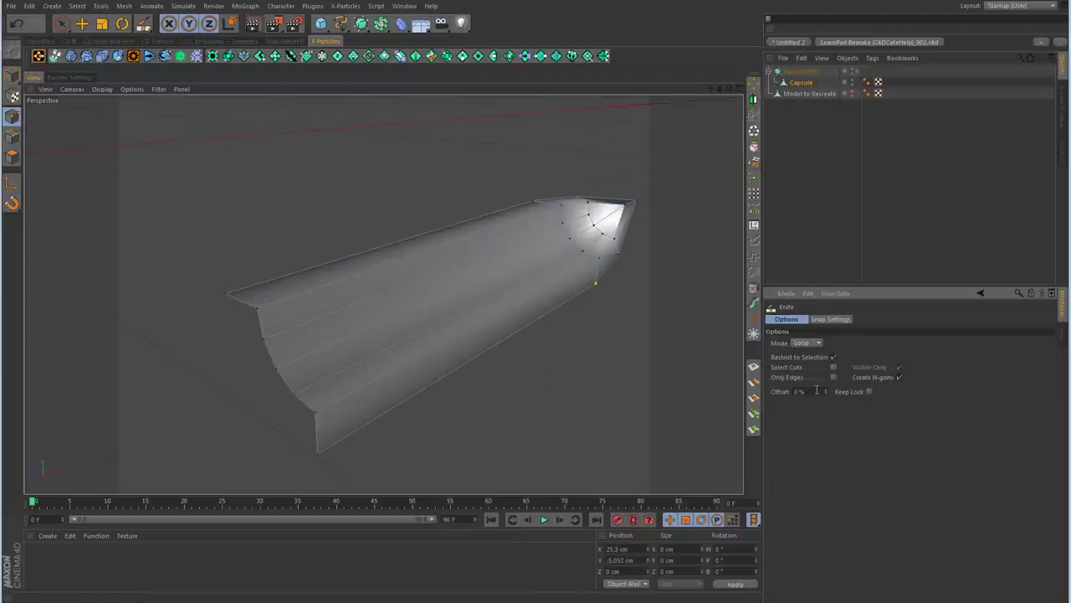
Step: Cut an edge loop near the capsule's tip and switch HyperNURBS smoothing back on
{"action": "scroll", "coordinate": [508, 399], "scroll_direction": "up", "scroll_amount": 4}
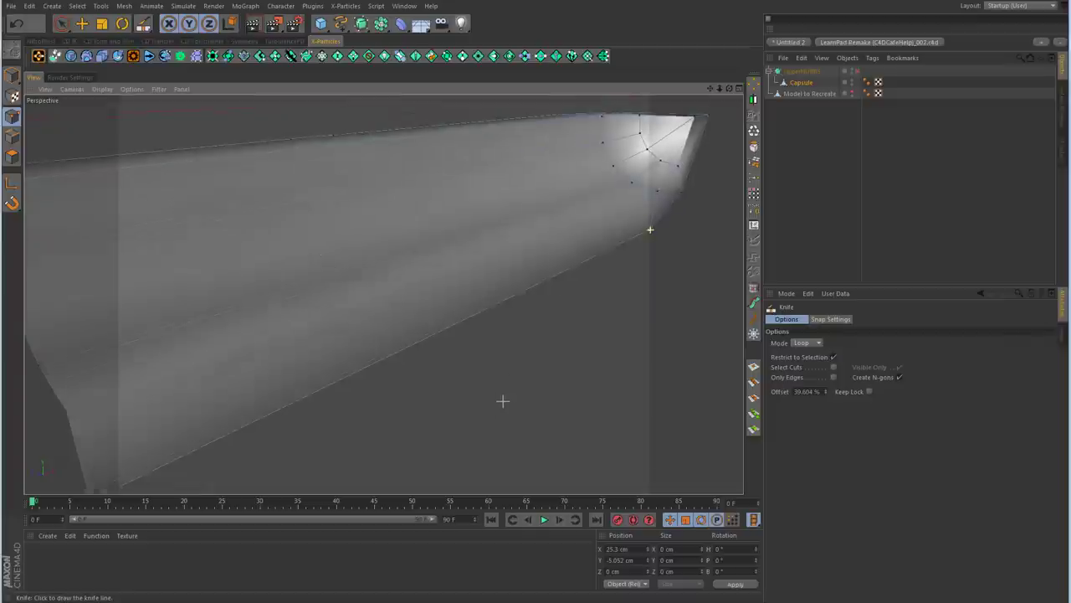
{"action": "scroll", "coordinate": [497, 401], "scroll_direction": "down", "scroll_amount": 2}
{"action": "scroll", "coordinate": [473, 405], "scroll_direction": "up", "scroll_amount": 1}
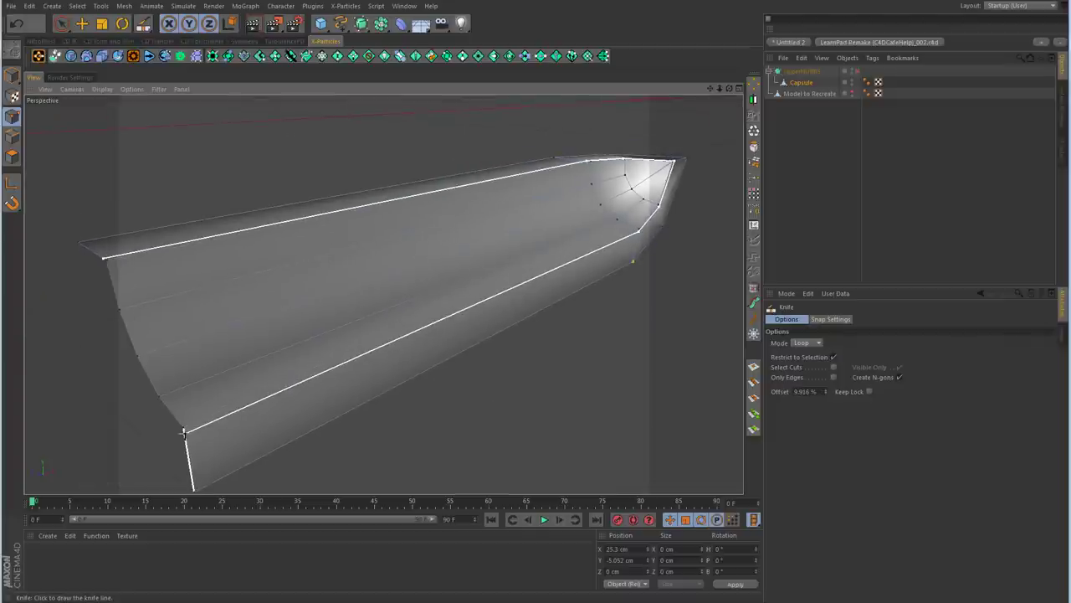
{"action": "left_click", "coordinate": [185, 435]}
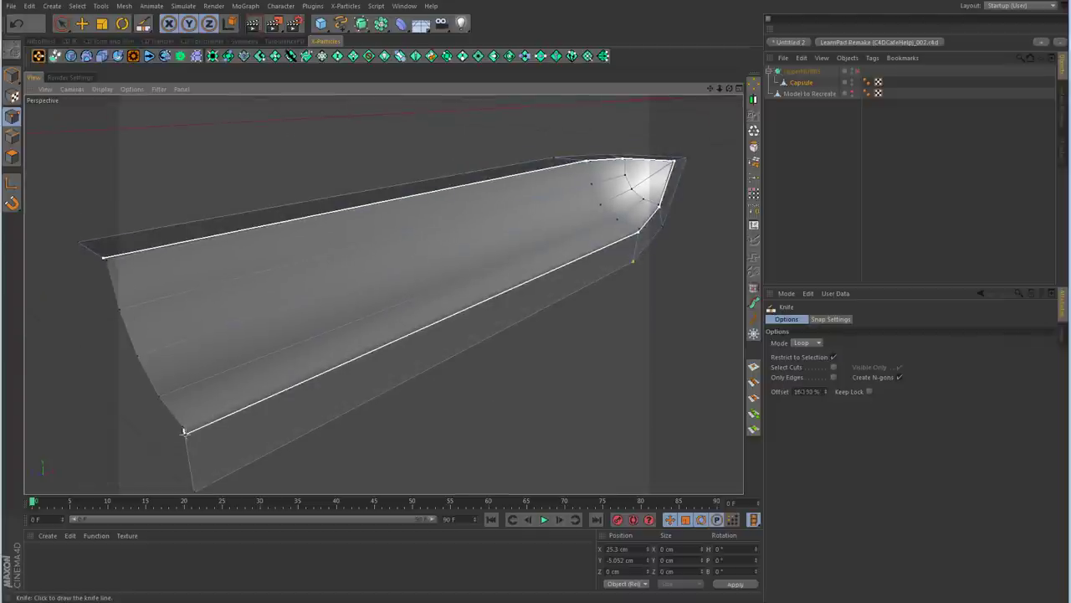
{"action": "key", "text": "q"}
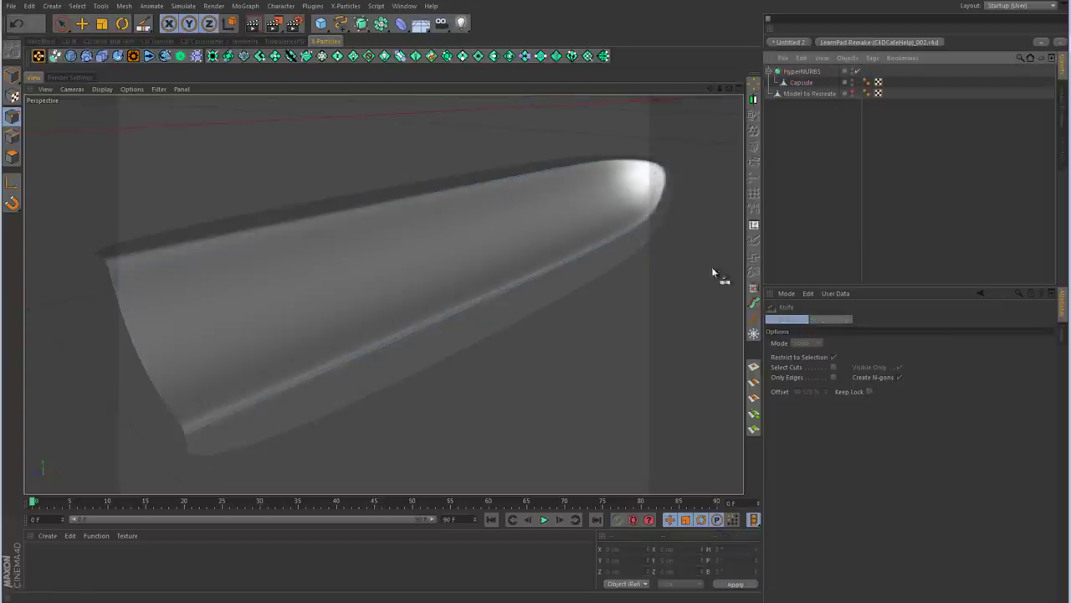
{"action": "scroll", "coordinate": [586, 310], "scroll_direction": "down", "scroll_amount": 5}
{"action": "left_click_drag", "start_coordinate": [571, 321], "coordinate": [617, 269], "text": "alt"}
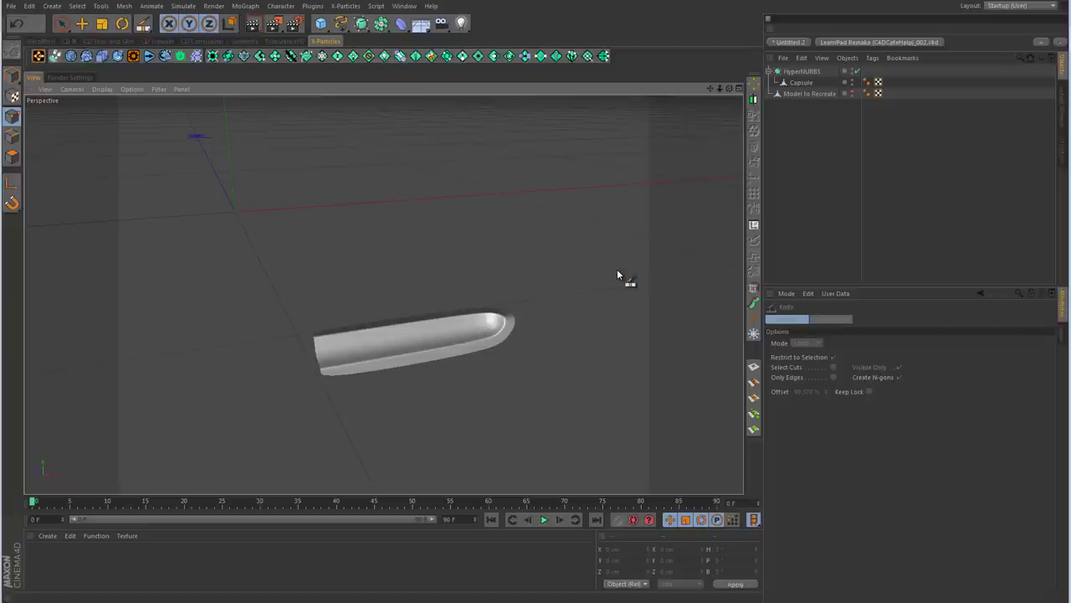
Step: With smoothing off, select the Capsule's tip edges and stretch them about 10.8 cm along X
{"action": "left_click", "coordinate": [857, 72]}
{"action": "left_click", "coordinate": [804, 83]}
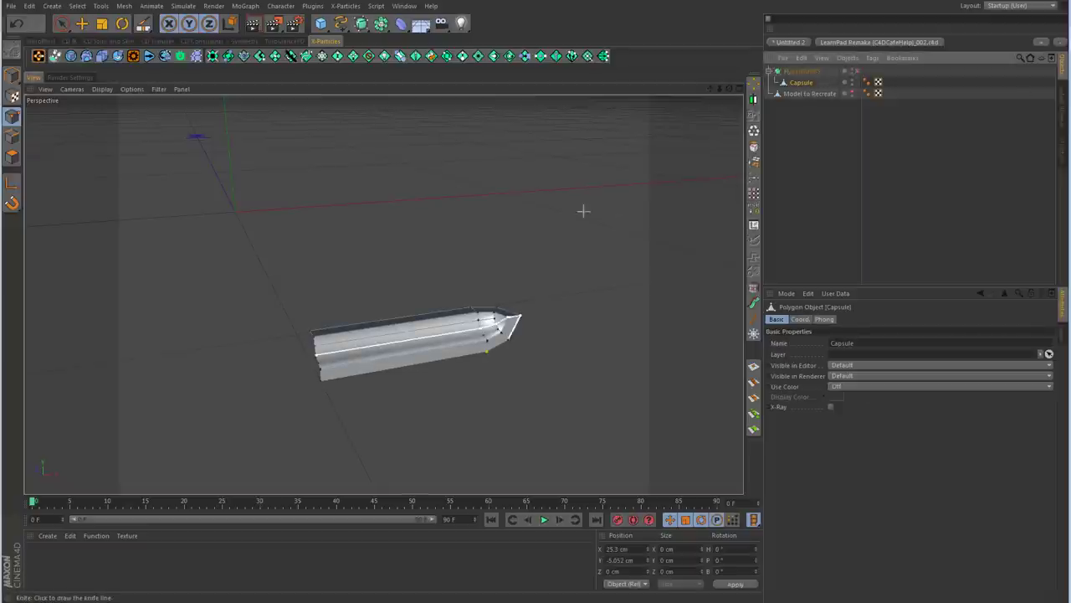
{"action": "left_click", "coordinate": [61, 24]}
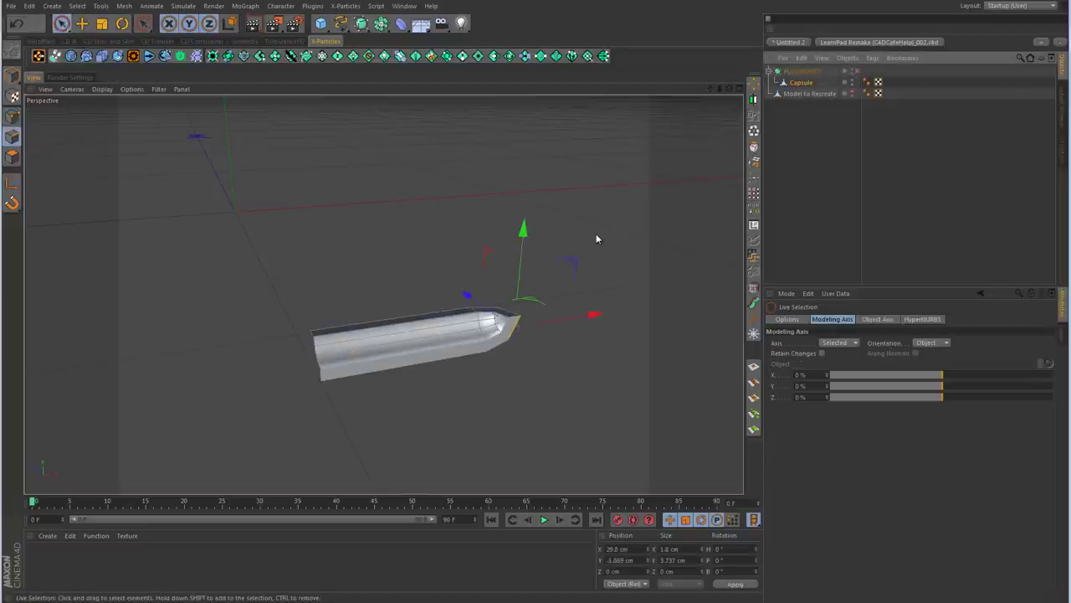
{"action": "left_click_drag", "start_coordinate": [598, 237], "coordinate": [558, 279], "text": "alt"}
{"action": "right_click_drag", "start_coordinate": [557, 280], "coordinate": [649, 274], "text": "alt"}
{"action": "middle_click_drag", "start_coordinate": [529, 360], "coordinate": [474, 235], "text": "alt"}
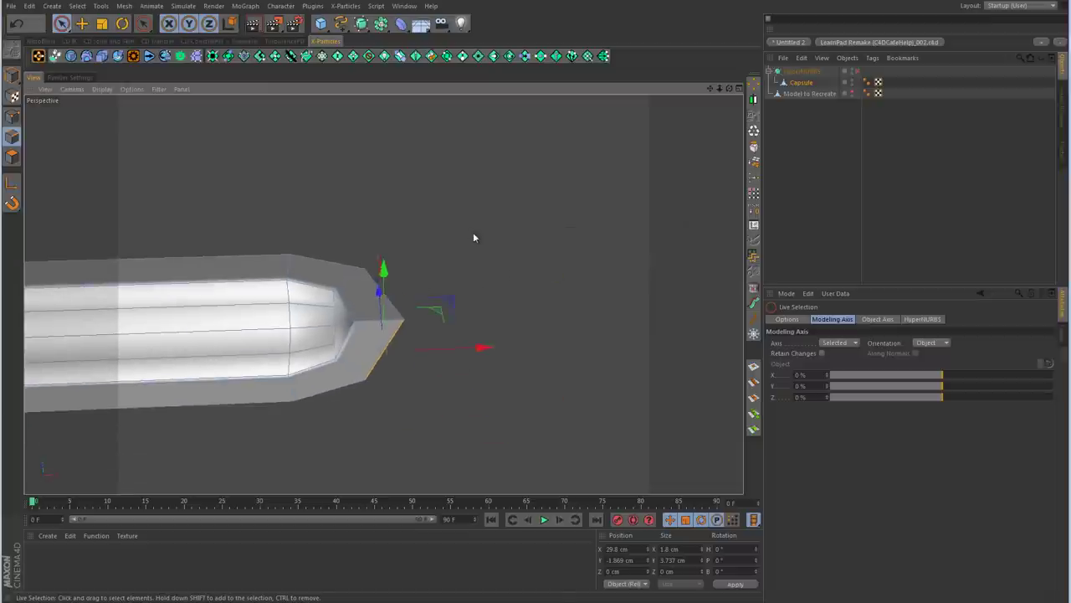
{"action": "left_click", "coordinate": [425, 285]}
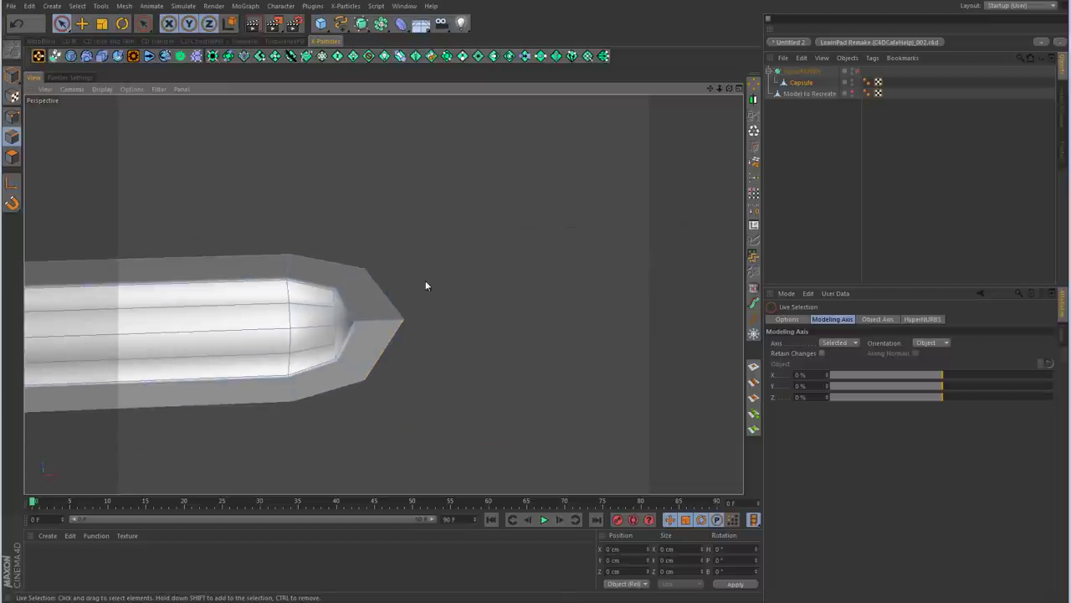
{"action": "left_click", "coordinate": [378, 349]}
{"action": "left_click_drag", "start_coordinate": [493, 323], "coordinate": [711, 316]}
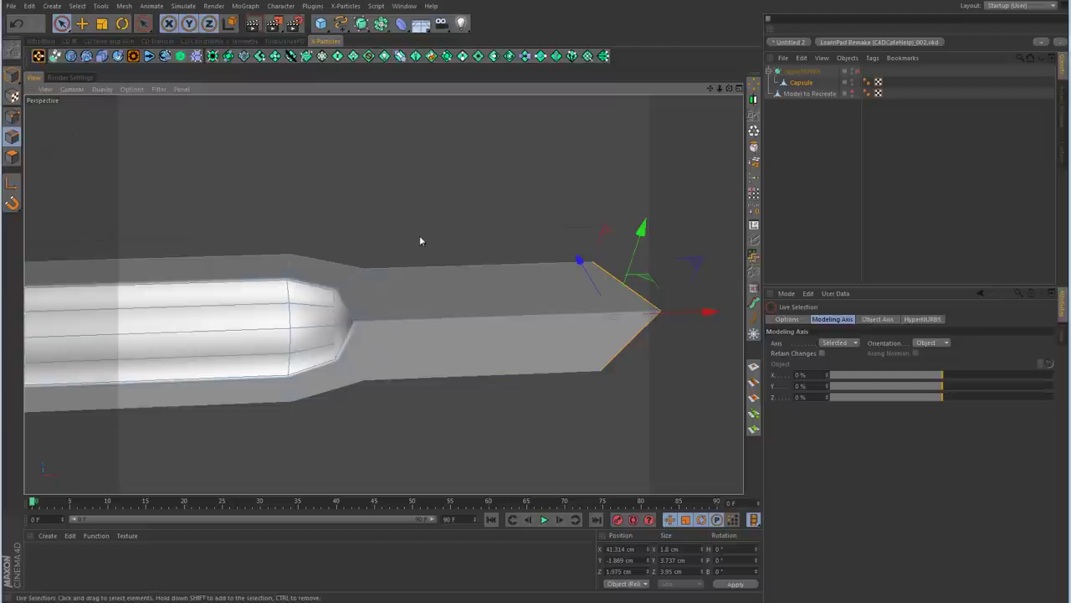
{"action": "key", "text": "F2"}
{"action": "left_click", "coordinate": [446, 311]}
Step: Push the top and chamfer edges outward in the Top view
{"action": "left_click", "coordinate": [519, 322], "text": "shift"}
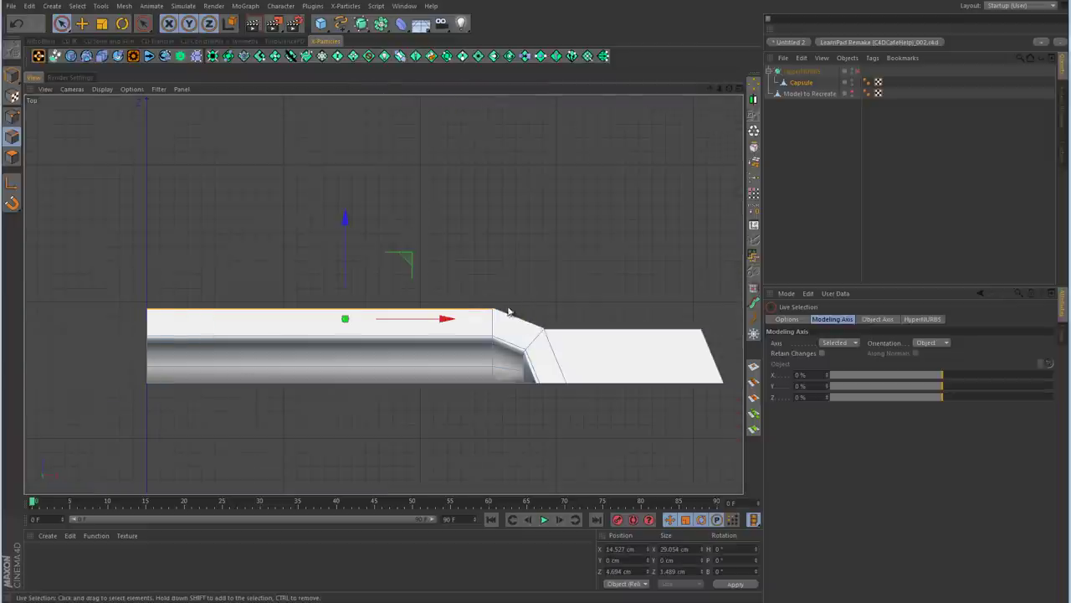
{"action": "left_click_drag", "start_coordinate": [345, 219], "coordinate": [366, 115]}
{"action": "middle_click", "coordinate": [630, 209]}
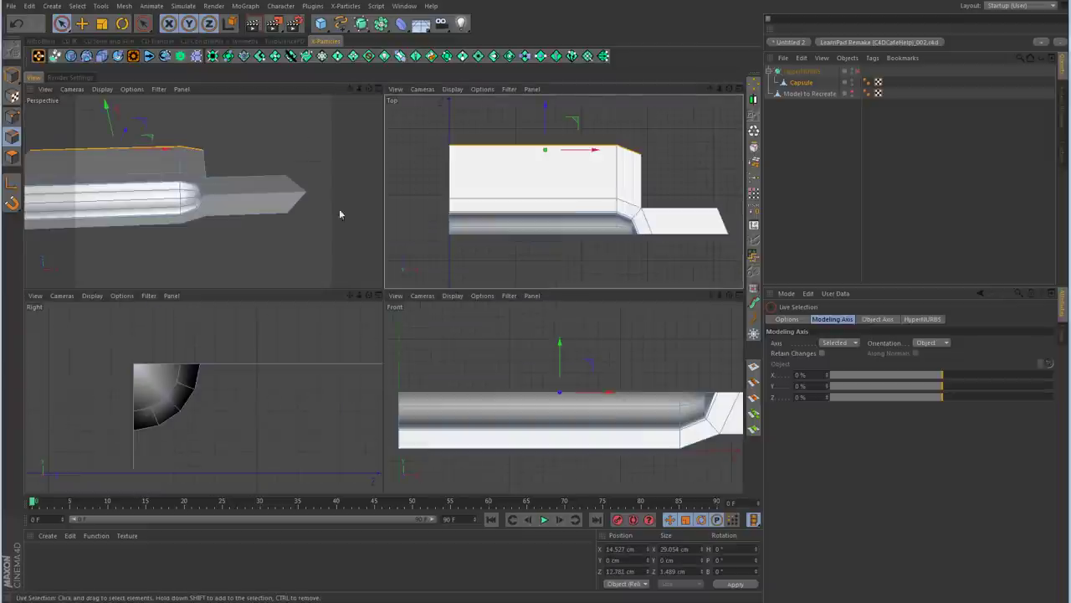
{"action": "middle_click", "coordinate": [339, 213]}
{"action": "scroll", "coordinate": [509, 249], "scroll_direction": "down", "scroll_amount": 5}
{"action": "left_click_drag", "start_coordinate": [410, 333], "coordinate": [460, 301], "text": "alt"}
{"action": "scroll", "coordinate": [460, 301], "scroll_direction": "up", "scroll_amount": 5}
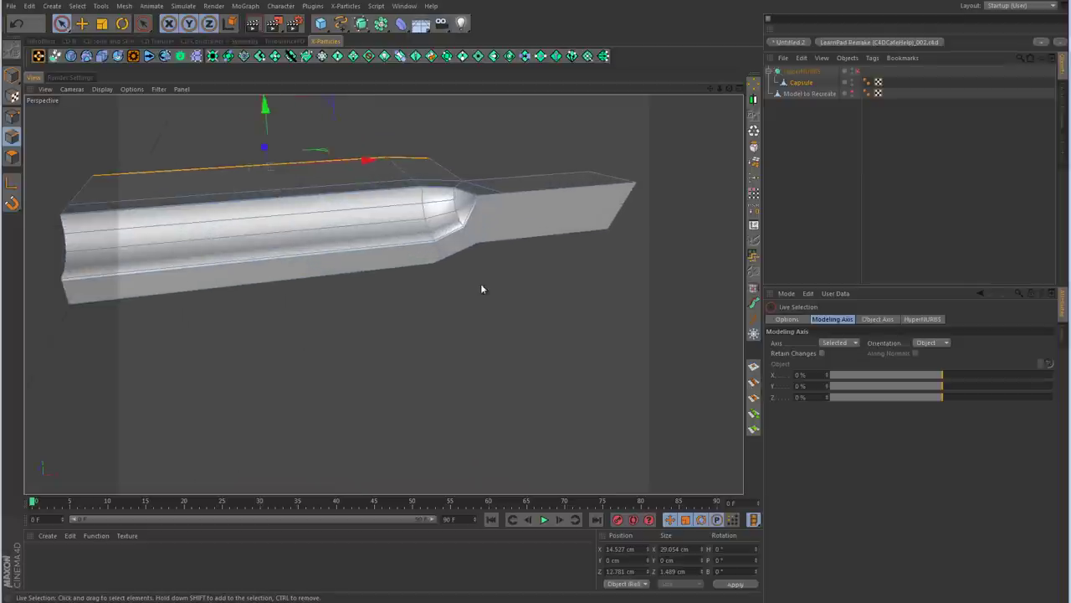
Step: Select the three bottom edges and pull them downward
{"action": "left_click", "coordinate": [483, 289]}
{"action": "left_click", "coordinate": [462, 251]}
{"action": "left_click", "coordinate": [388, 268], "text": "shift"}
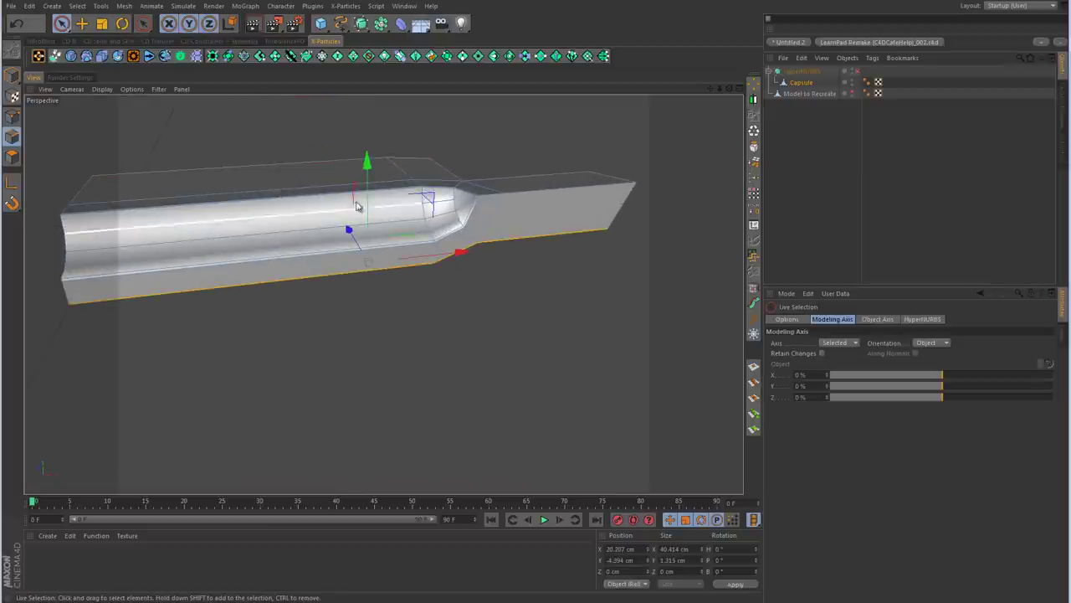
{"action": "left_click_drag", "start_coordinate": [366, 161], "coordinate": [365, 198]}
Step: Flatten the bottom edges by setting their Y size to 0 cm
{"action": "middle_click", "coordinate": [551, 333]}
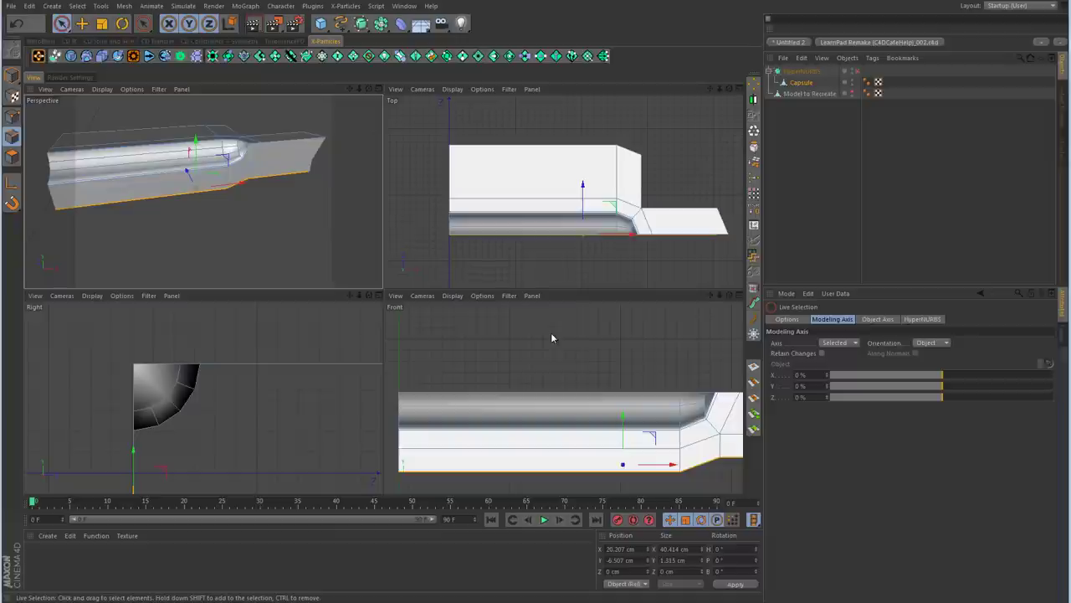
{"action": "middle_click", "coordinate": [305, 399]}
{"action": "middle_click_drag", "start_coordinate": [394, 397], "coordinate": [433, 318]}
{"action": "scroll", "coordinate": [441, 323], "scroll_direction": "up", "scroll_amount": 3}
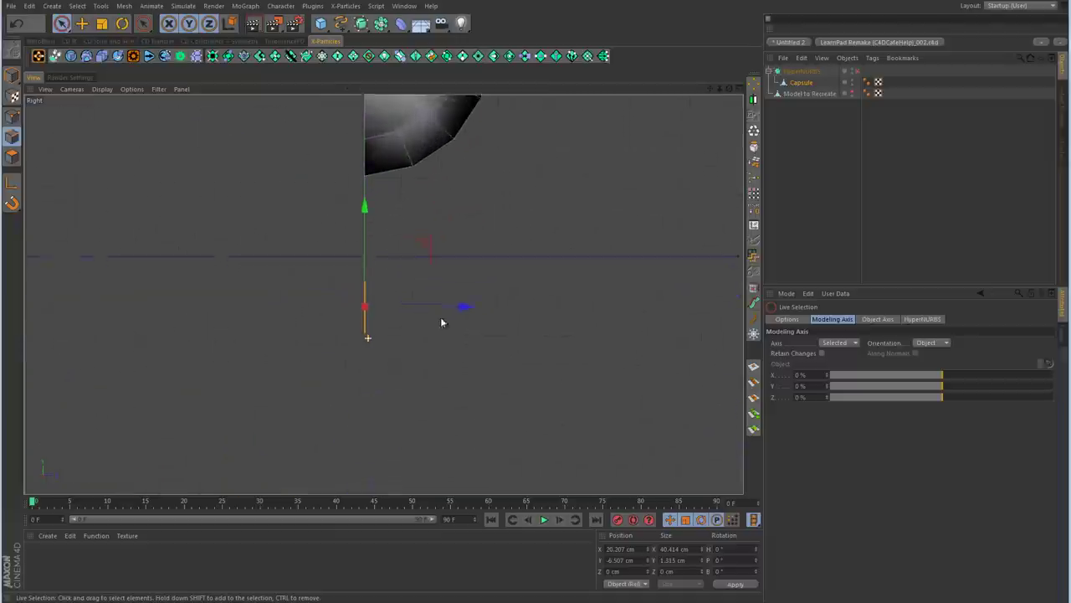
{"action": "middle_click", "coordinate": [502, 310]}
{"action": "middle_click", "coordinate": [251, 245]}
{"action": "left_click_drag", "start_coordinate": [251, 244], "coordinate": [496, 282], "text": "alt"}
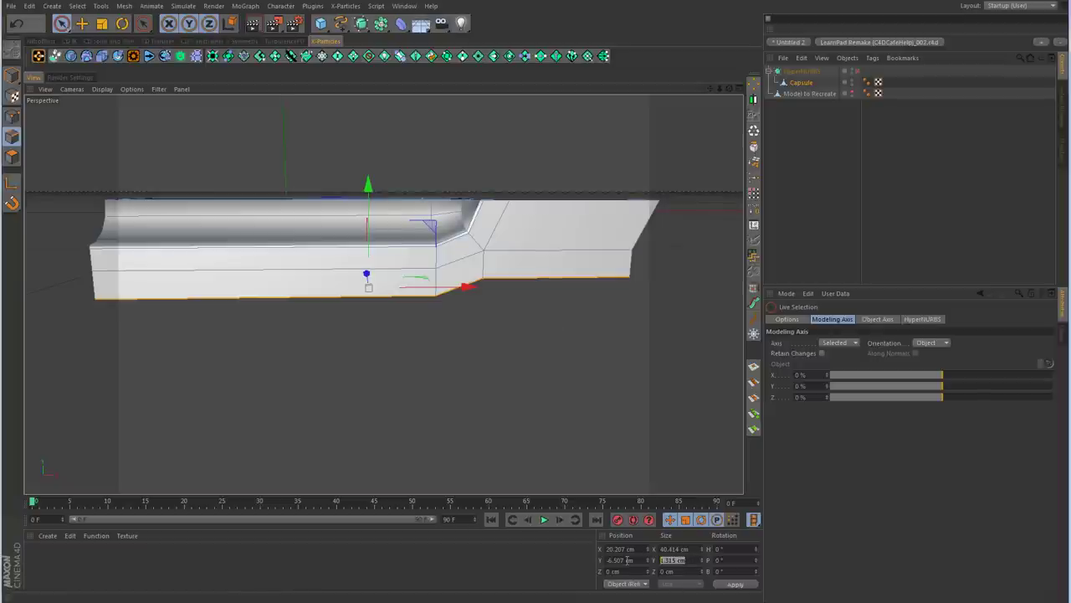
{"action": "left_click", "coordinate": [734, 583]}
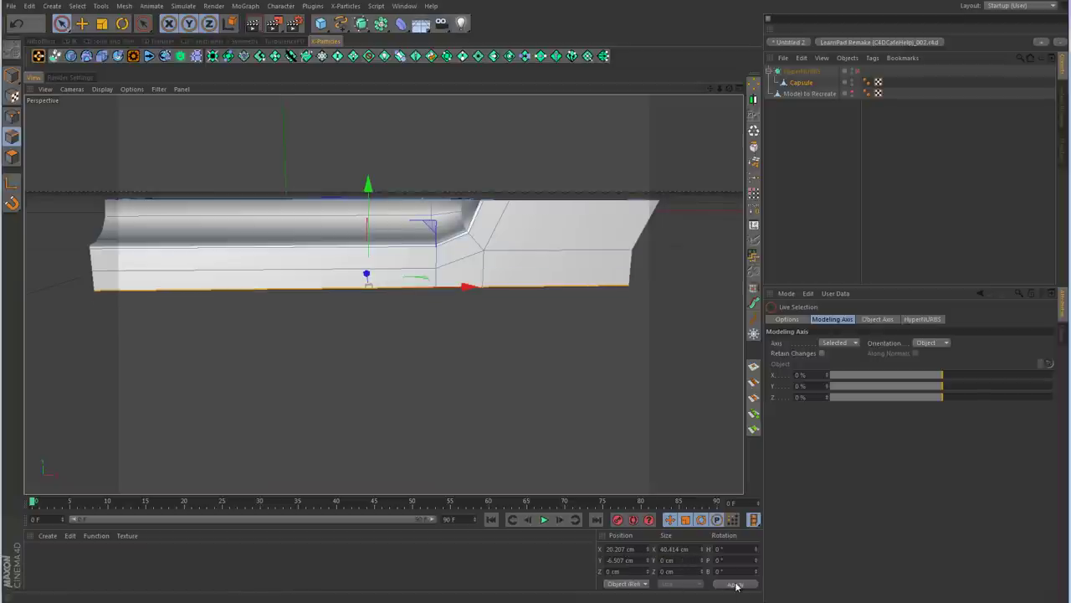
{"action": "middle_click", "coordinate": [583, 371]}
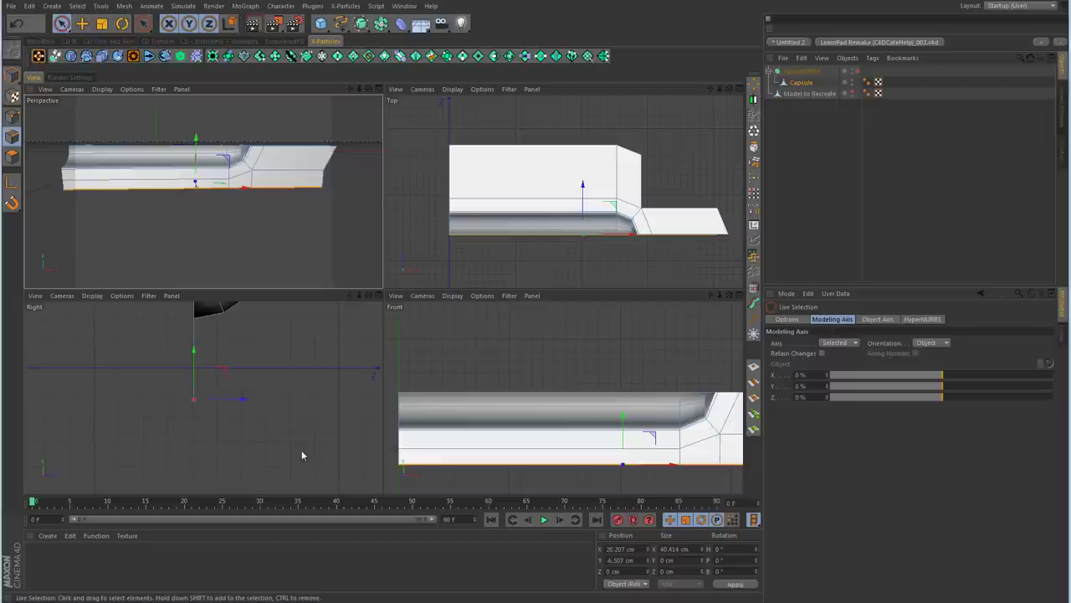
Step: Move the bottom edges down and outward in the side view
{"action": "middle_click", "coordinate": [326, 375]}
{"action": "middle_click_drag", "start_coordinate": [441, 284], "coordinate": [445, 313], "text": "alt"}
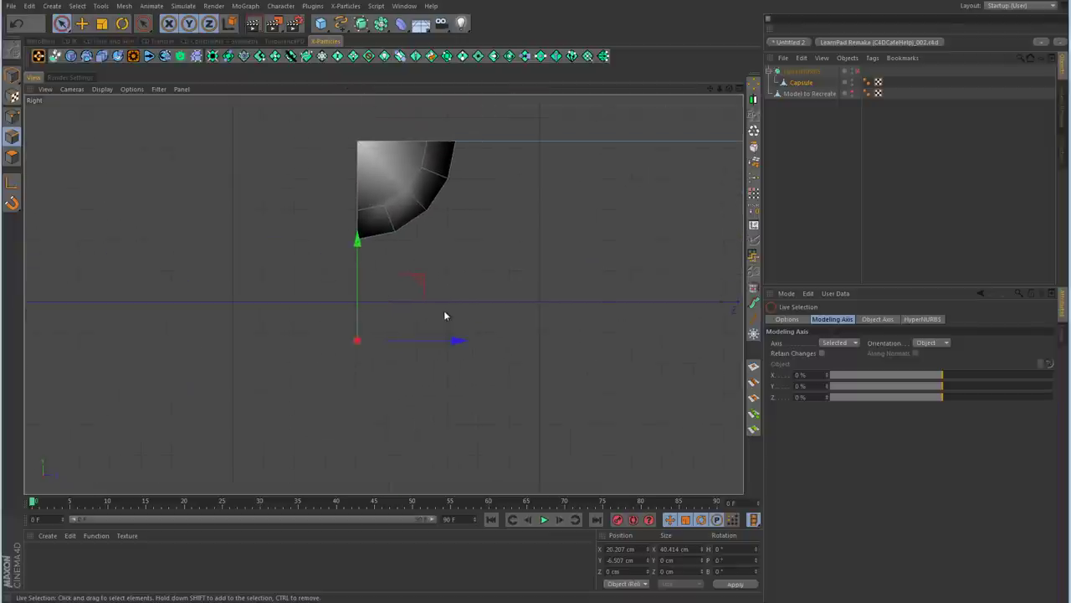
{"action": "middle_click", "coordinate": [509, 306]}
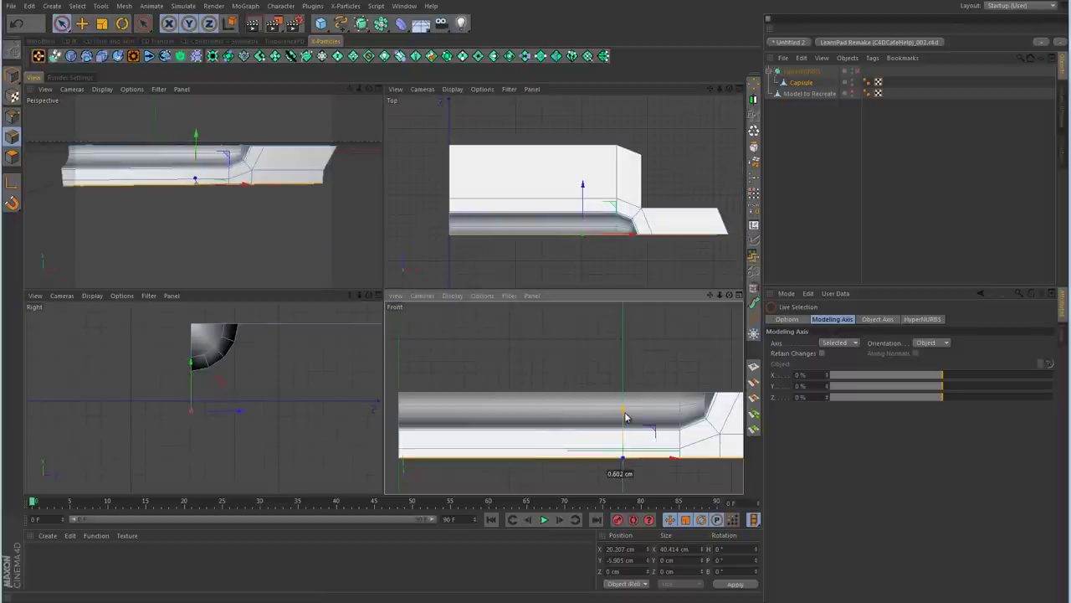
{"action": "middle_click", "coordinate": [335, 393]}
{"action": "left_click_drag", "start_coordinate": [418, 265], "coordinate": [554, 409]}
{"action": "middle_click", "coordinate": [610, 337]}
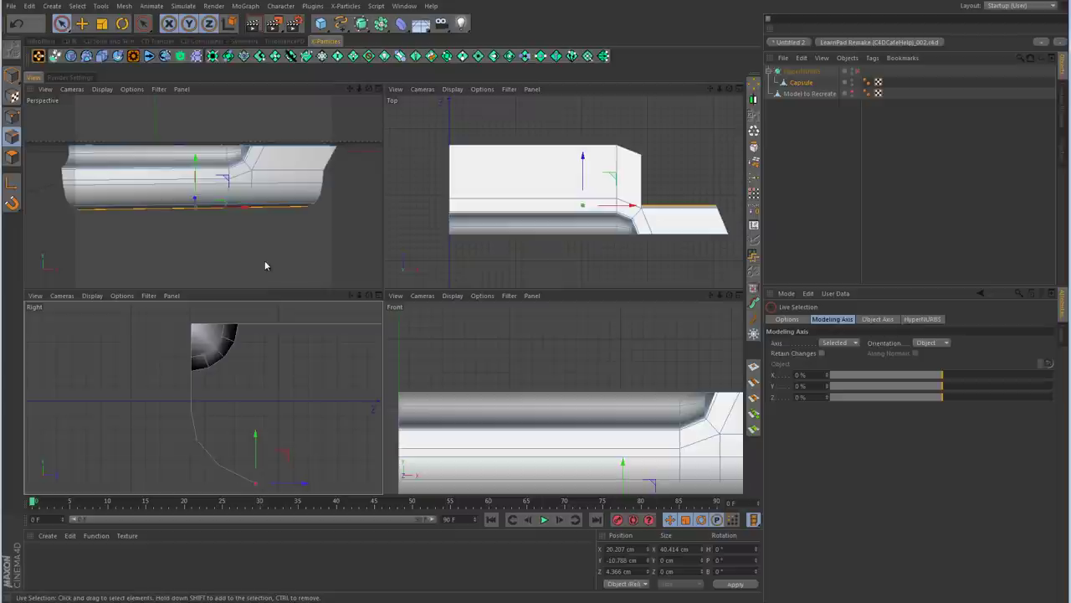
Step: Push the vertical step edge about 10.4 cm along X toward the tip
{"action": "middle_click", "coordinate": [267, 263]}
{"action": "left_click_drag", "start_coordinate": [595, 246], "coordinate": [462, 239], "text": "alt"}
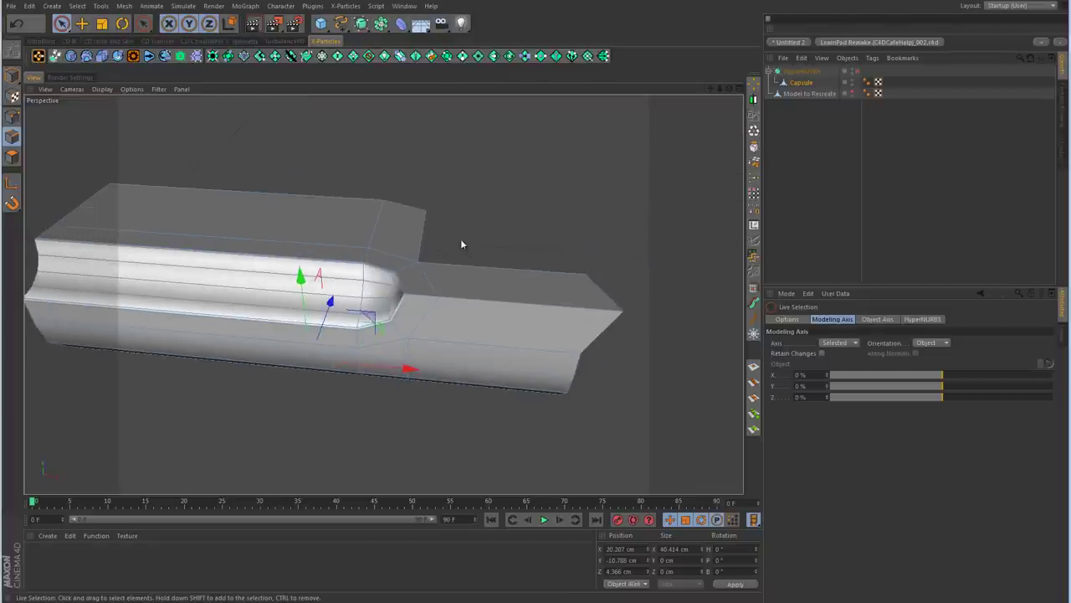
{"action": "left_click", "coordinate": [424, 236]}
{"action": "left_click_drag", "start_coordinate": [551, 245], "coordinate": [687, 251]}
Step: Select two end points in Point mode and weld them into one
{"action": "left_click", "coordinate": [13, 119]}
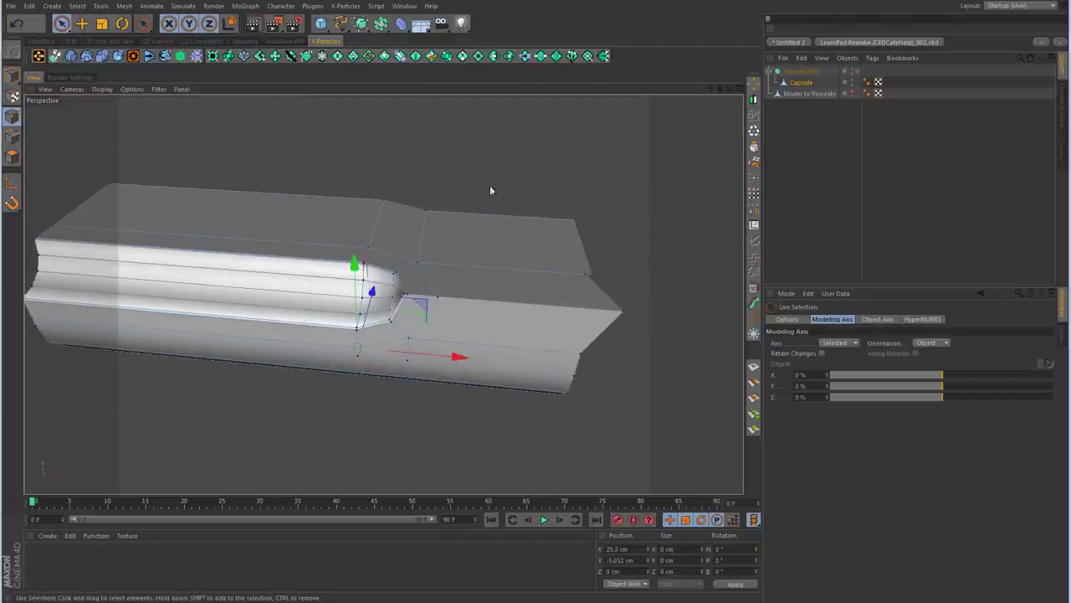
{"action": "left_click_drag", "start_coordinate": [491, 192], "coordinate": [454, 261], "text": "alt"}
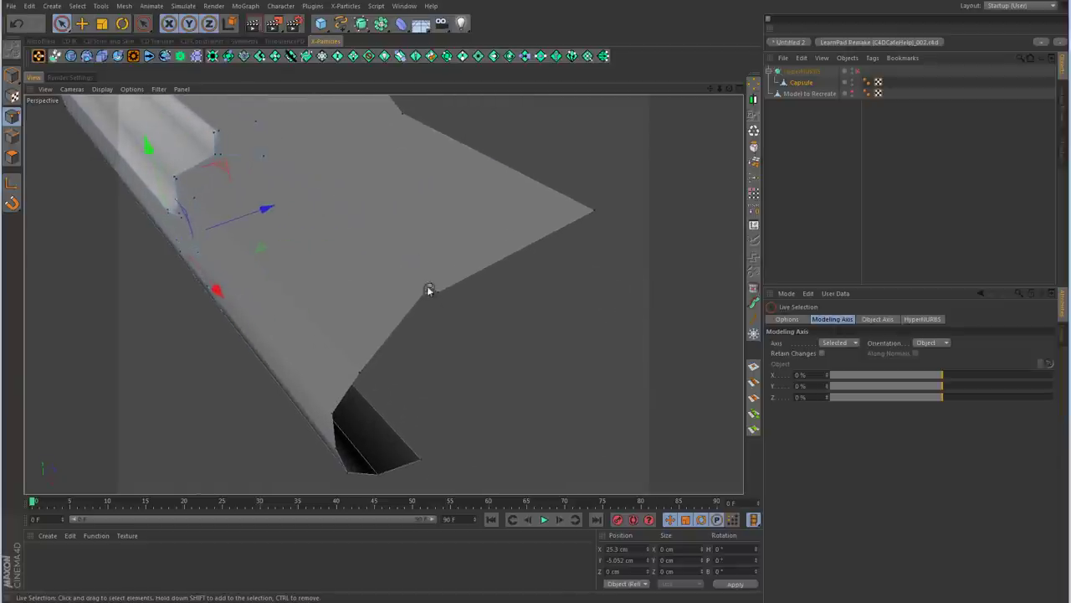
{"action": "left_click", "coordinate": [455, 307]}
{"action": "key", "text": "u"}
{"action": "key", "text": "l"}
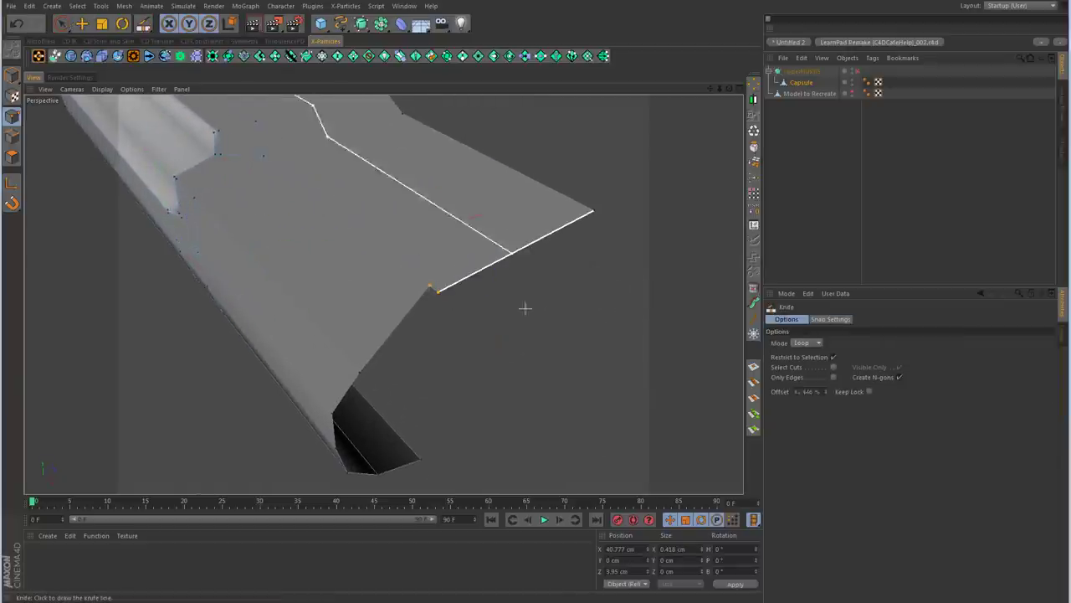
{"action": "key", "text": "space"}
{"action": "right_click", "coordinate": [520, 301]}
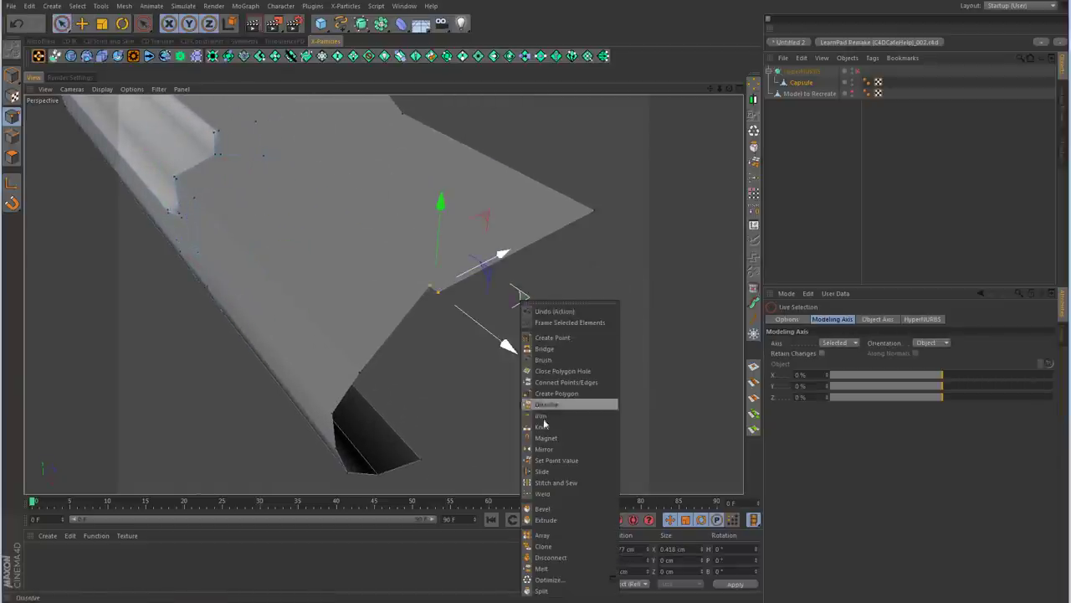
{"action": "left_click", "coordinate": [554, 485]}
{"action": "left_click", "coordinate": [437, 293]}
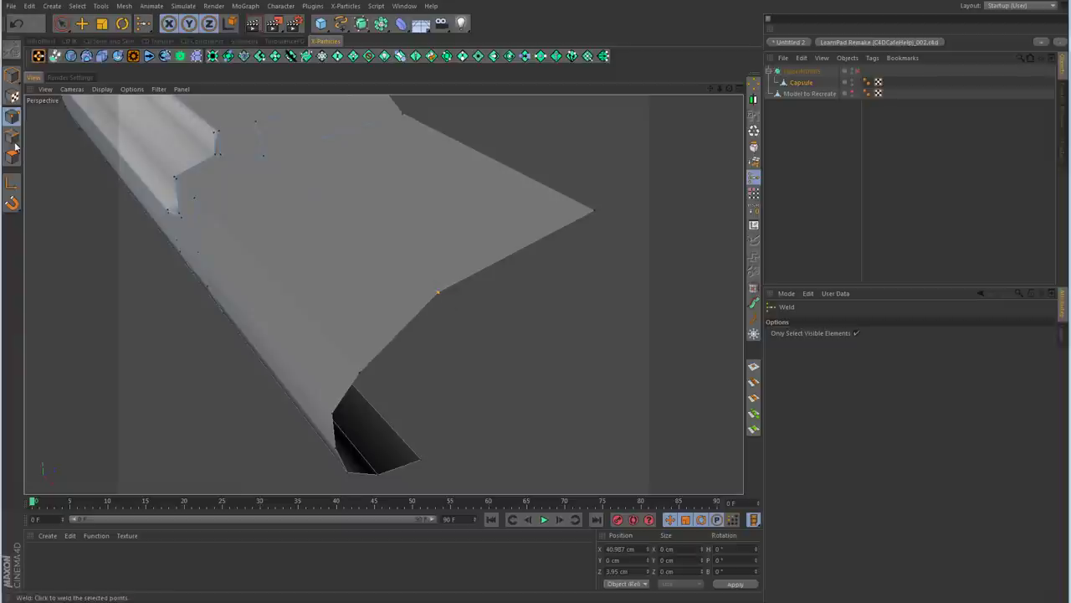
{"action": "middle_click", "coordinate": [302, 192]}
Step: Box-select the points at the right end and flatten them into a vertical edge
{"action": "middle_click", "coordinate": [573, 230]}
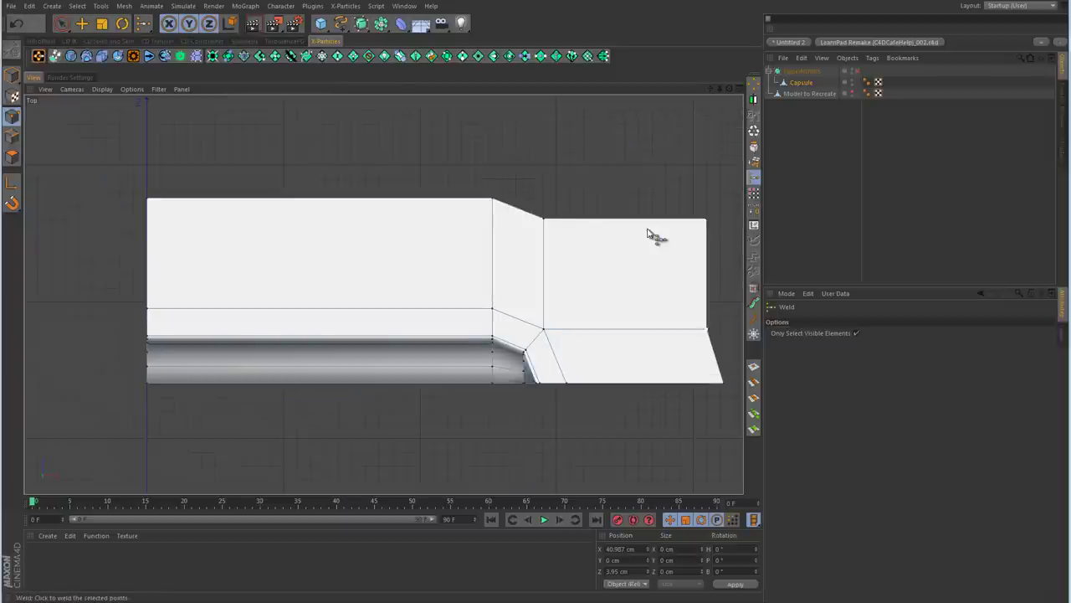
{"action": "middle_click_drag", "start_coordinate": [657, 236], "coordinate": [471, 217], "text": "alt"}
{"action": "left_click", "coordinate": [62, 23]}
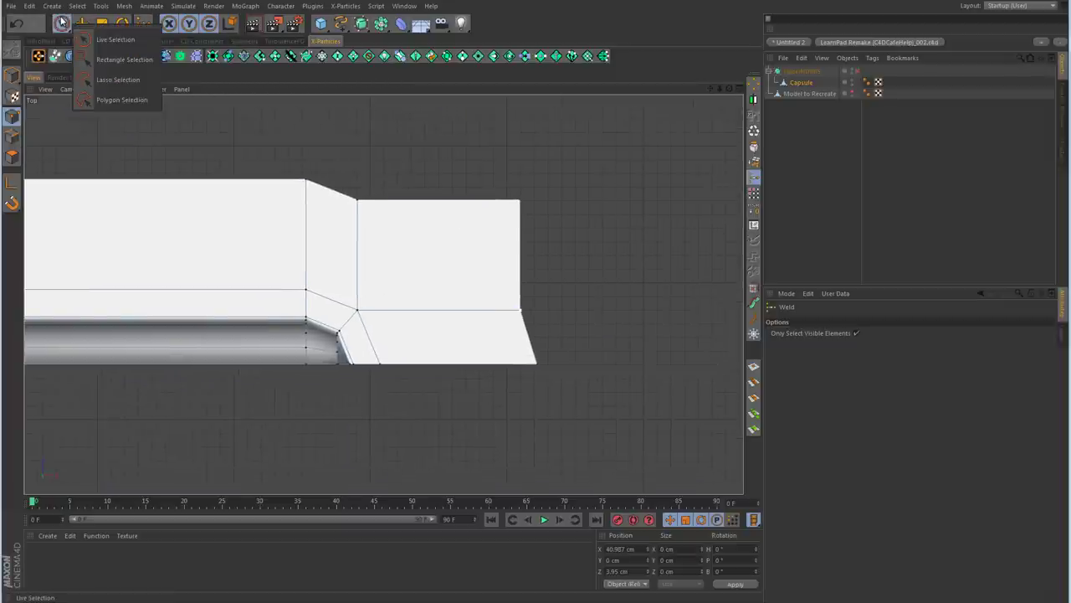
{"action": "left_click", "coordinate": [124, 60]}
{"action": "left_click_drag", "start_coordinate": [433, 160], "coordinate": [623, 433]}
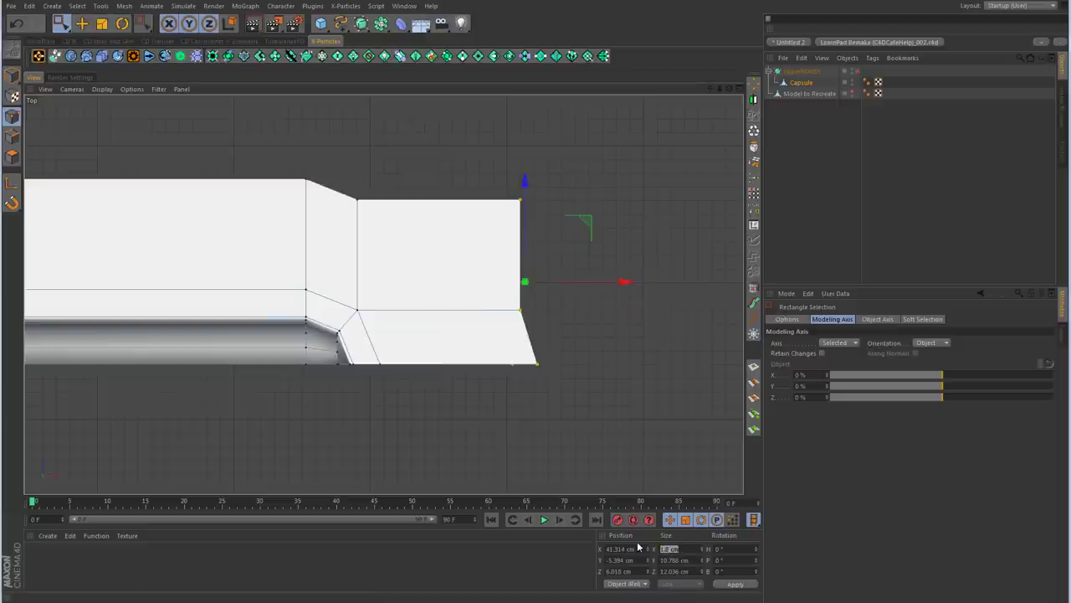
{"action": "key", "text": "Return"}
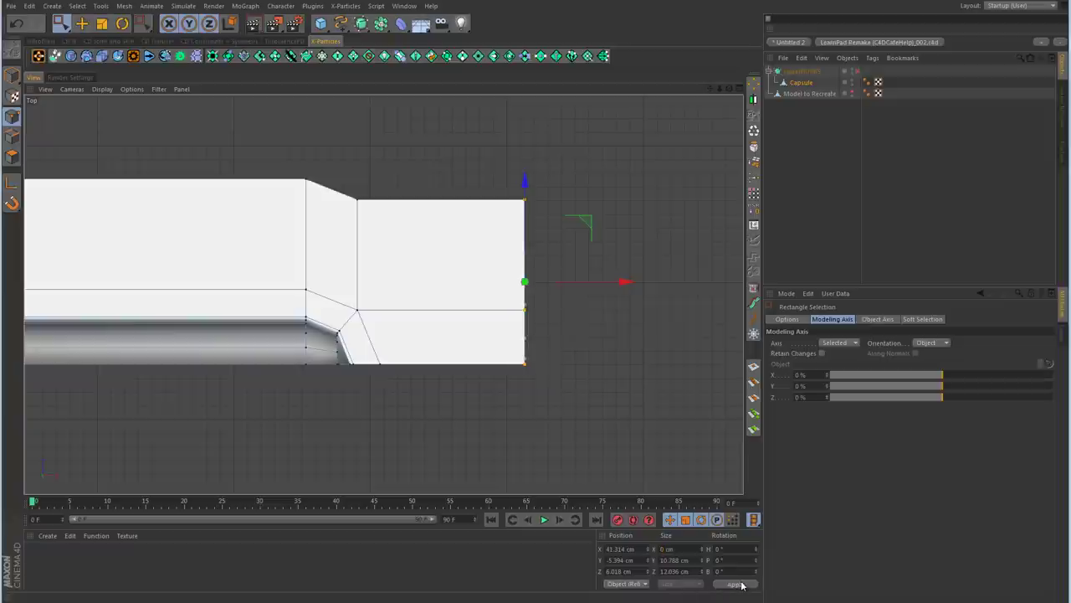
{"action": "middle_click", "coordinate": [602, 384]}
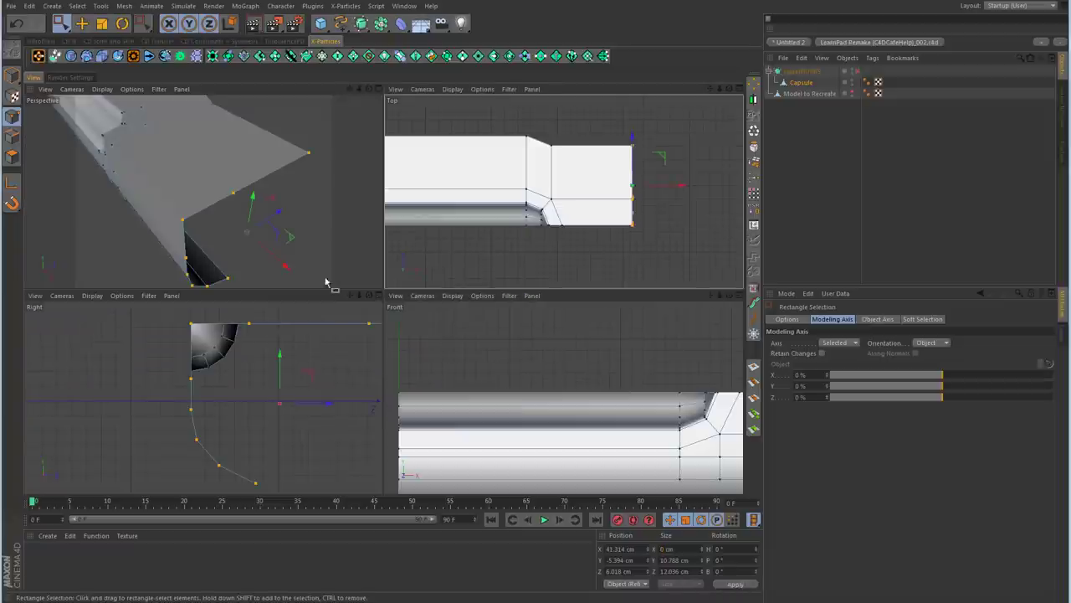
{"action": "middle_click", "coordinate": [323, 248]}
{"action": "left_click_drag", "start_coordinate": [415, 308], "coordinate": [566, 298], "text": "alt"}
Step: Select the top-edge points in Top view and set their Size Z to 0 cm
{"action": "middle_click", "coordinate": [591, 255]}
{"action": "middle_click", "coordinate": [591, 255]}
{"action": "scroll", "coordinate": [410, 226], "scroll_direction": "up", "scroll_amount": 3}
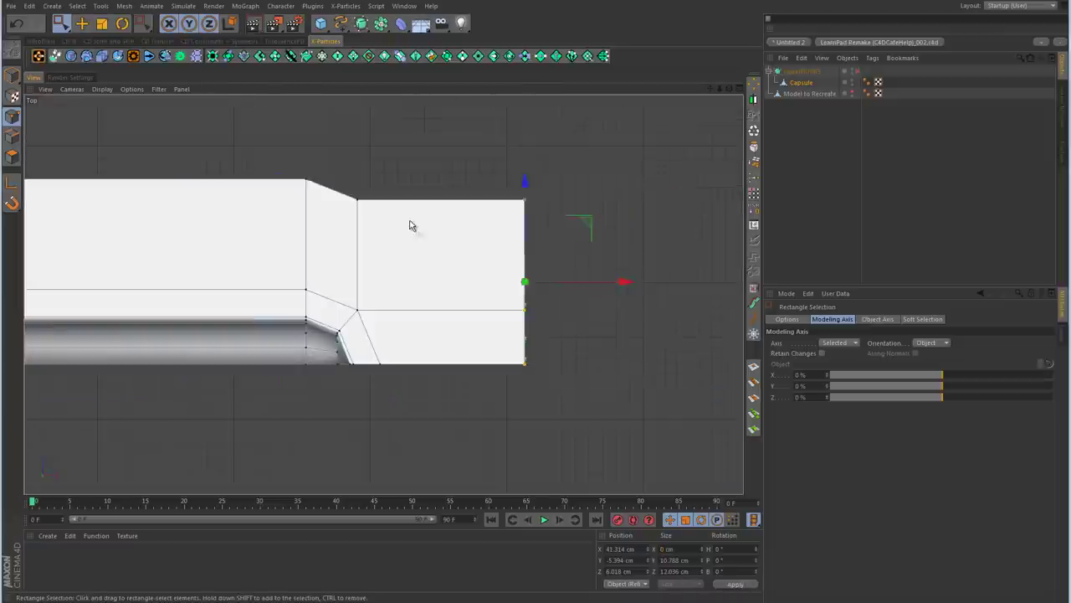
{"action": "middle_click_drag", "start_coordinate": [411, 225], "coordinate": [558, 277], "text": "alt"}
{"action": "left_click_drag", "start_coordinate": [631, 283], "coordinate": [697, 285]}
{"action": "double_click", "coordinate": [691, 570]}
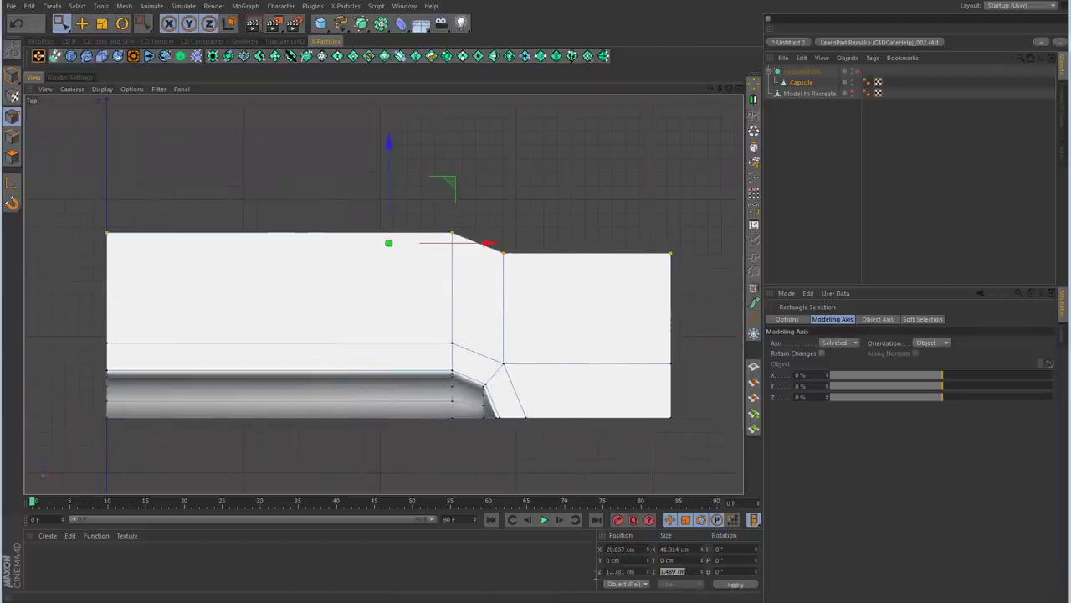
{"action": "type", "text": "0"}
{"action": "left_click", "coordinate": [733, 584]}
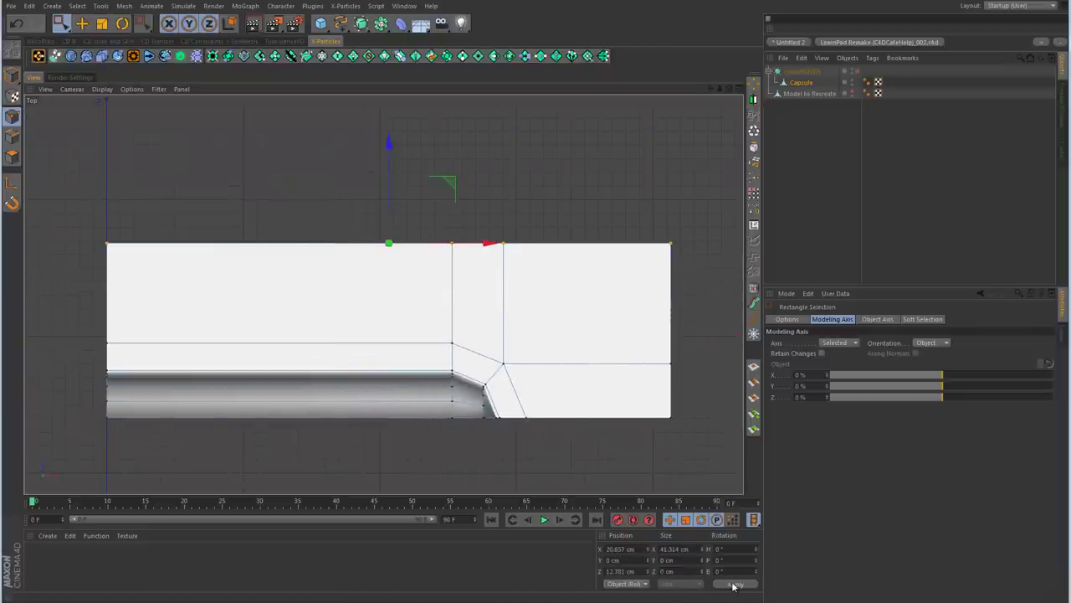
{"action": "middle_click", "coordinate": [573, 312]}
{"action": "middle_click", "coordinate": [205, 214]}
{"action": "left_click_drag", "start_coordinate": [205, 213], "coordinate": [519, 265], "text": "alt"}
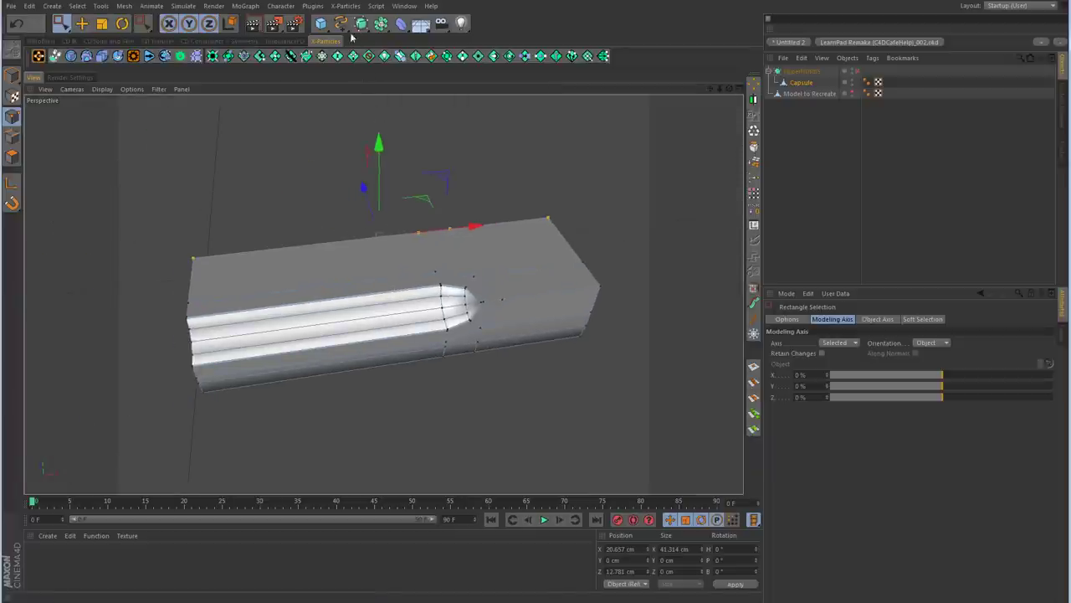
Step: Create a Symmetry object and nest it in the HyperNURBS above the Capsule to mirror the shell
{"action": "left_click_drag", "start_coordinate": [381, 24], "coordinate": [531, 79]}
{"action": "left_click_drag", "start_coordinate": [799, 73], "coordinate": [803, 83]}
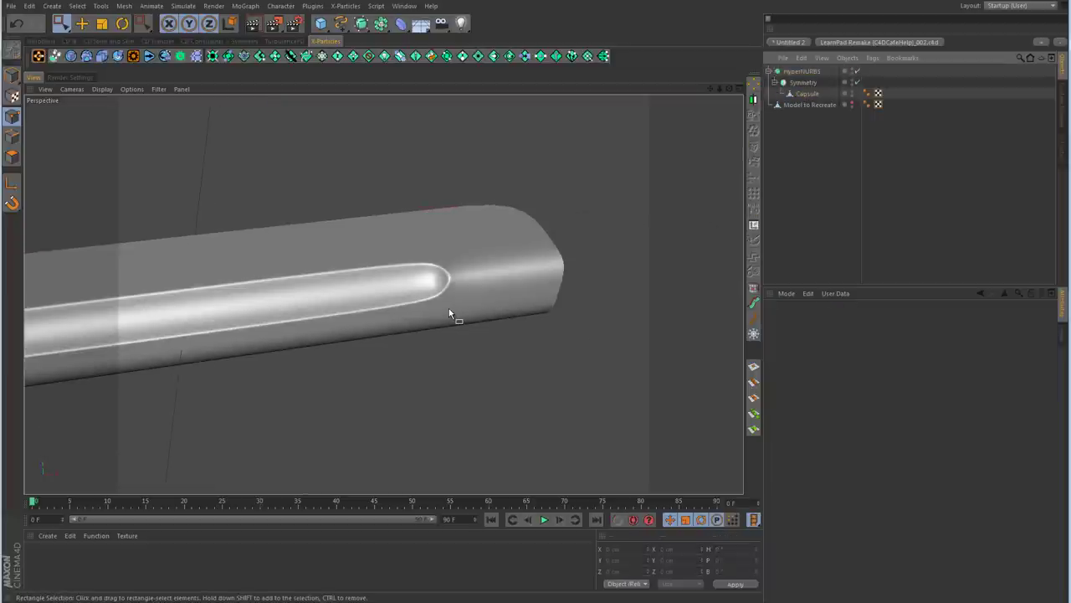
{"action": "scroll", "coordinate": [448, 308], "scroll_direction": "down", "scroll_amount": 5}
{"action": "left_click_drag", "start_coordinate": [412, 322], "coordinate": [460, 288], "text": "alt"}
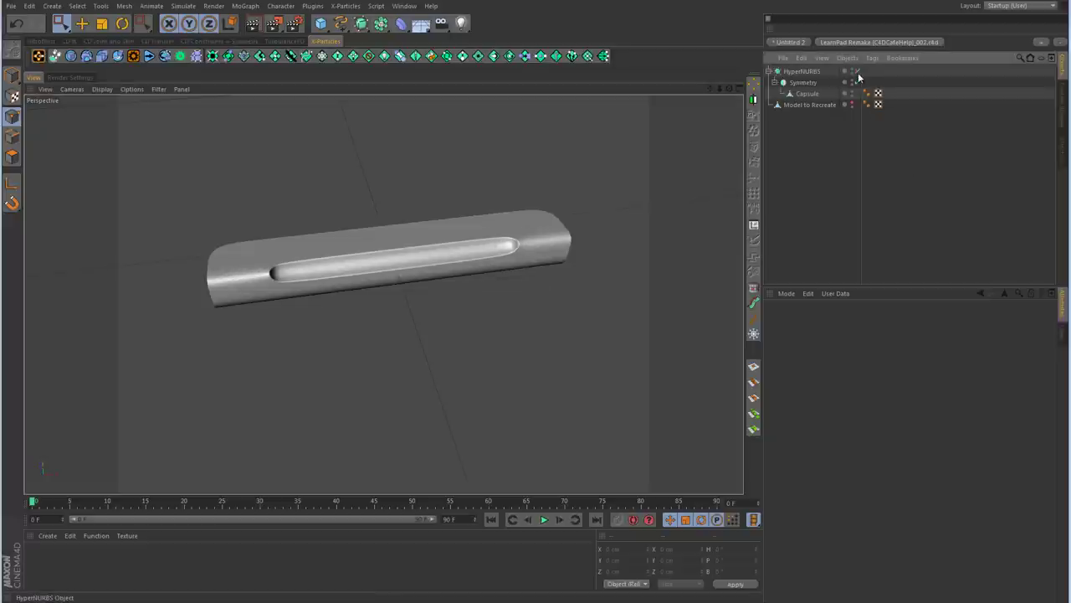
{"action": "left_click", "coordinate": [807, 93]}
{"action": "middle_click", "coordinate": [638, 255]}
Step: Frame the Top view and draw a green vertical Doodle Paint guide at the groove end
{"action": "middle_click", "coordinate": [638, 255]}
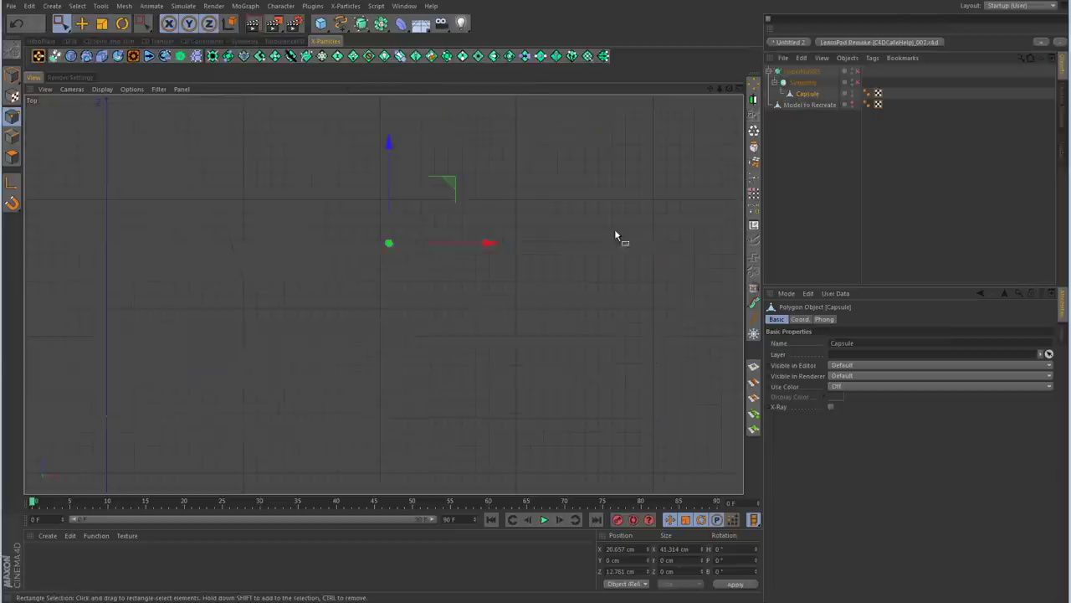
{"action": "scroll", "coordinate": [528, 378], "scroll_direction": "down", "scroll_amount": 2}
{"action": "middle_click_drag", "start_coordinate": [529, 378], "coordinate": [538, 252], "text": "alt"}
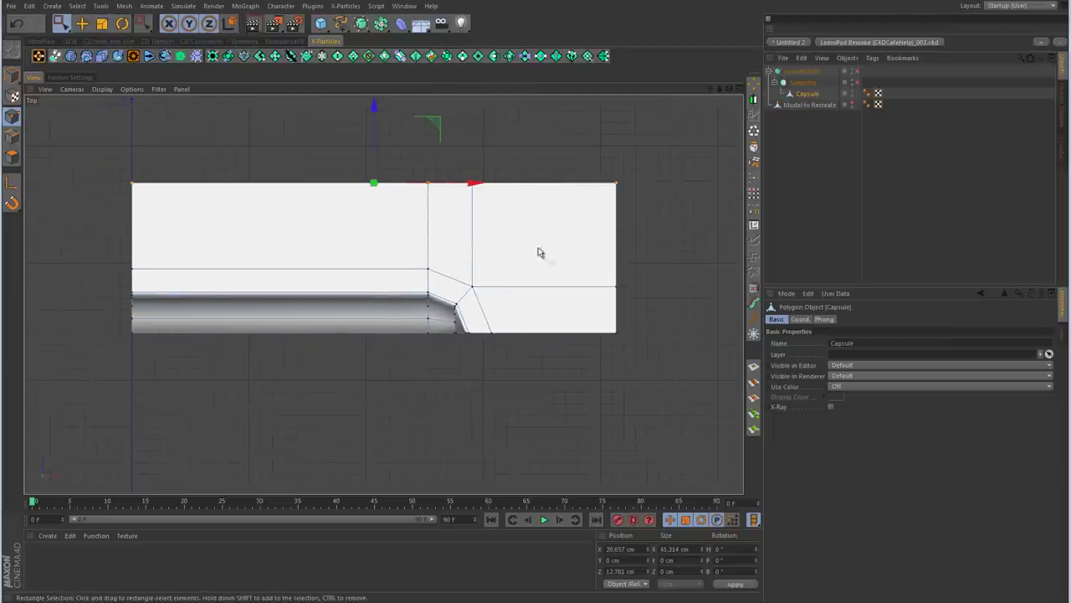
{"action": "left_click", "coordinate": [691, 251]}
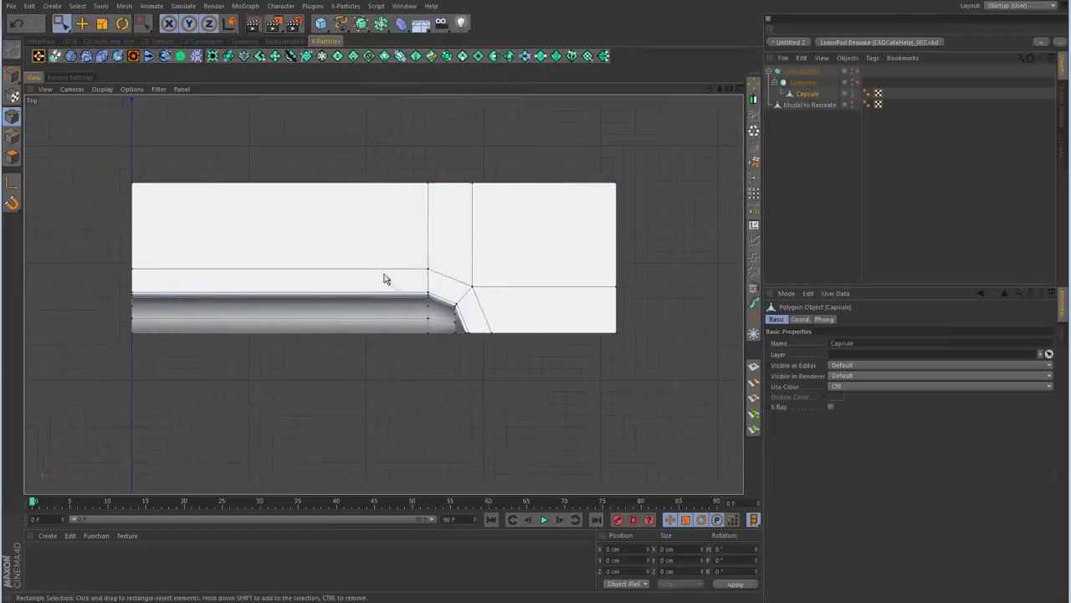
{"action": "left_click", "coordinate": [101, 6]}
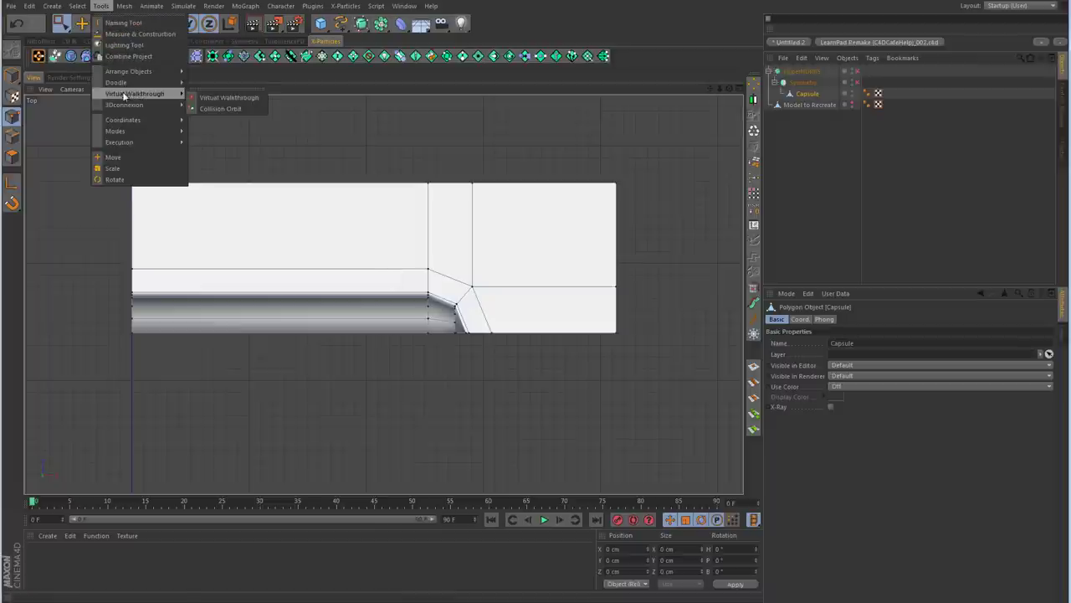
{"action": "mouse_move", "coordinate": [127, 83]}
{"action": "left_click", "coordinate": [222, 87]}
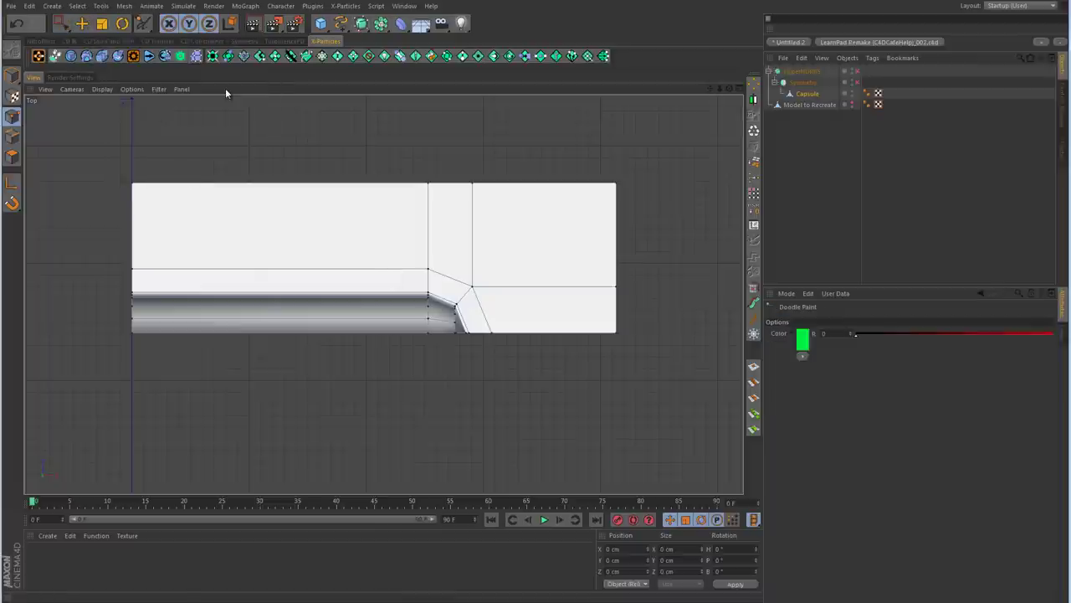
{"action": "left_click_drag", "start_coordinate": [430, 170], "coordinate": [436, 350]}
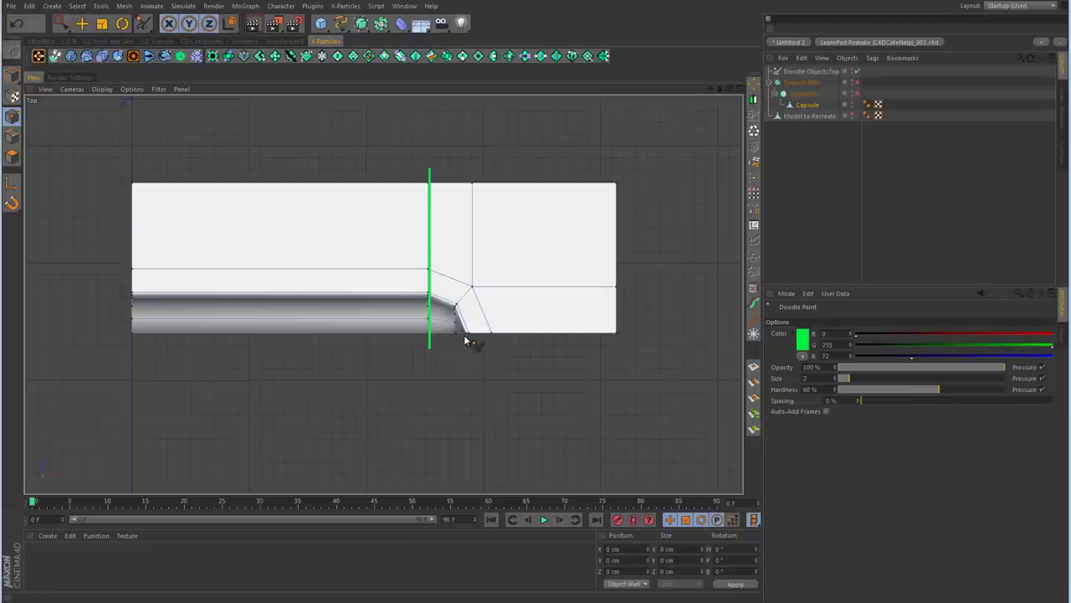
Step: With HyperNURBS on, trace a green guide along the smoothed groove edge
{"action": "left_click", "coordinate": [852, 83]}
{"action": "left_click", "coordinate": [913, 173]}
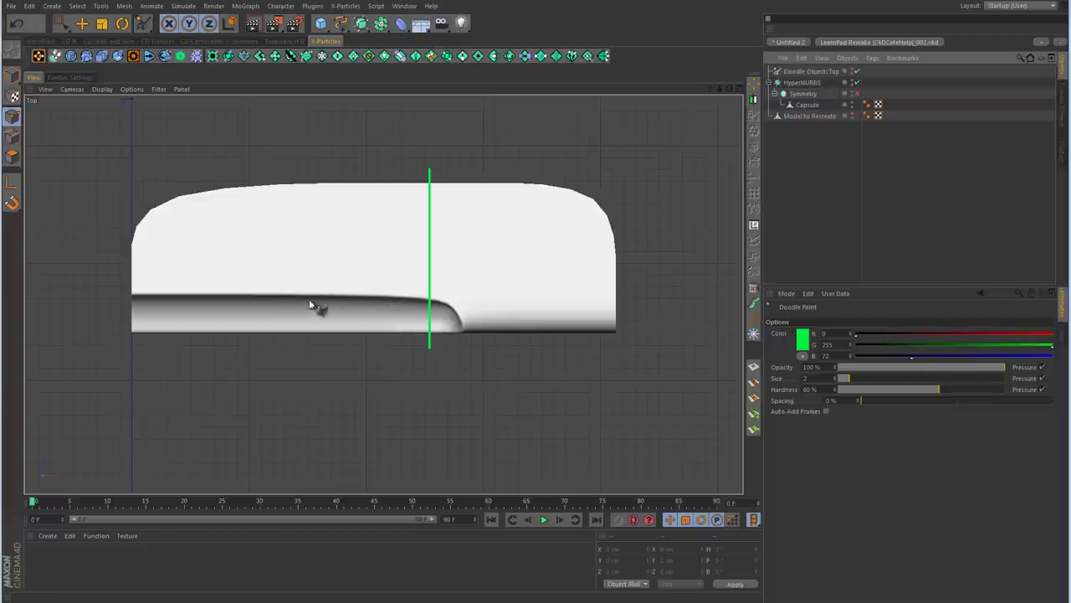
{"action": "right_click_drag", "start_coordinate": [381, 322], "coordinate": [468, 318], "text": "alt"}
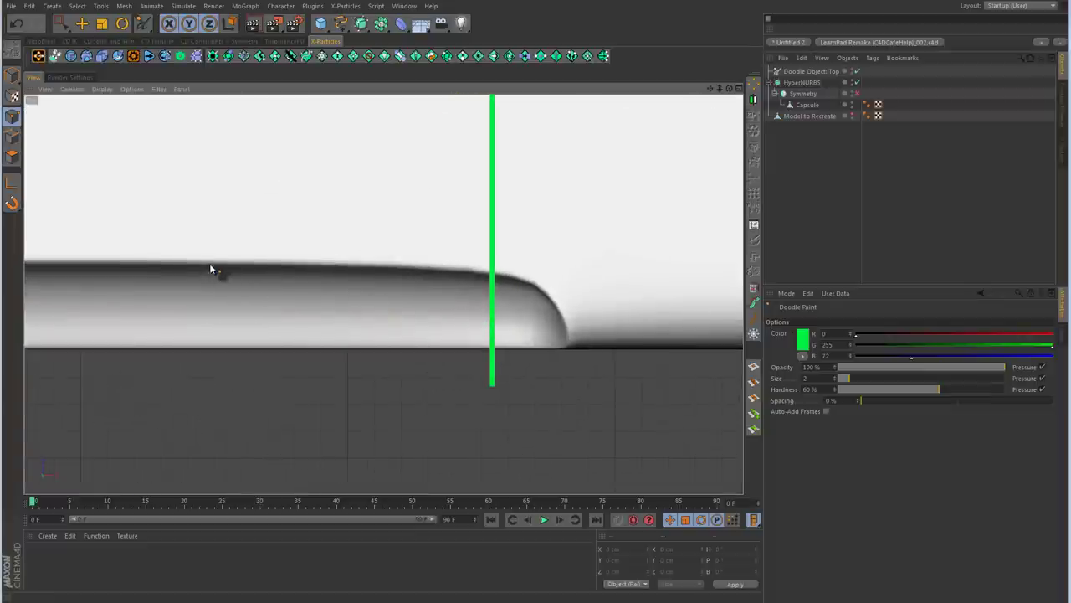
{"action": "mouse_move", "coordinate": [210, 269]}
{"action": "left_mouse_down"}
{"action": "mouse_move", "coordinate": [505, 282]}
{"action": "mouse_move", "coordinate": [561, 316]}
{"action": "mouse_move", "coordinate": [569, 354]}
{"action": "left_mouse_up"}
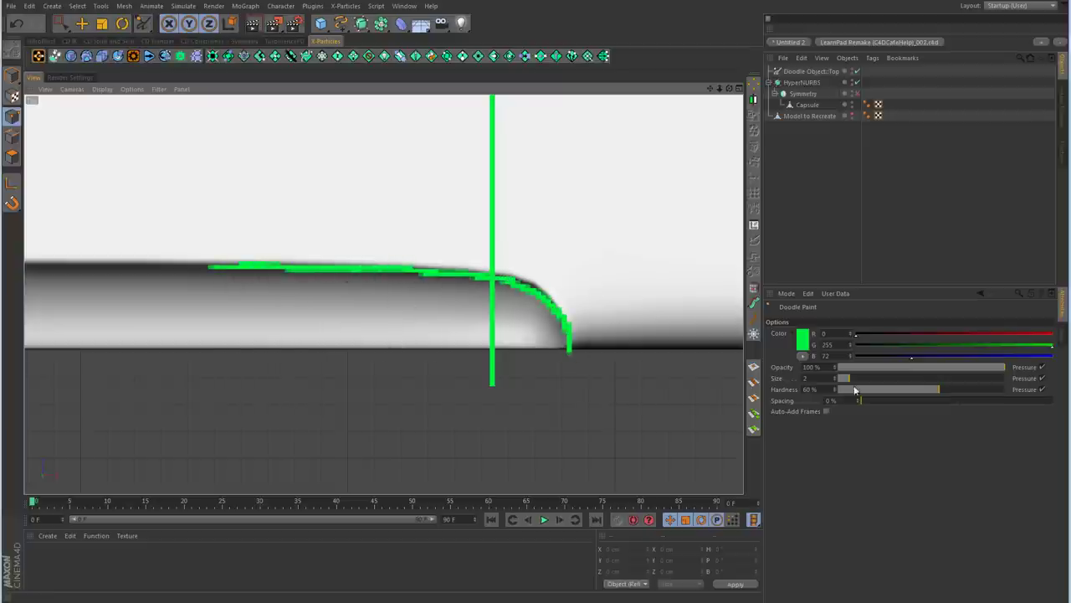
Step: Trace a blue doodle guide along the groove edge, then hide the doodles and HyperNURBS
{"action": "left_click", "coordinate": [804, 338]}
{"action": "left_click", "coordinate": [837, 298]}
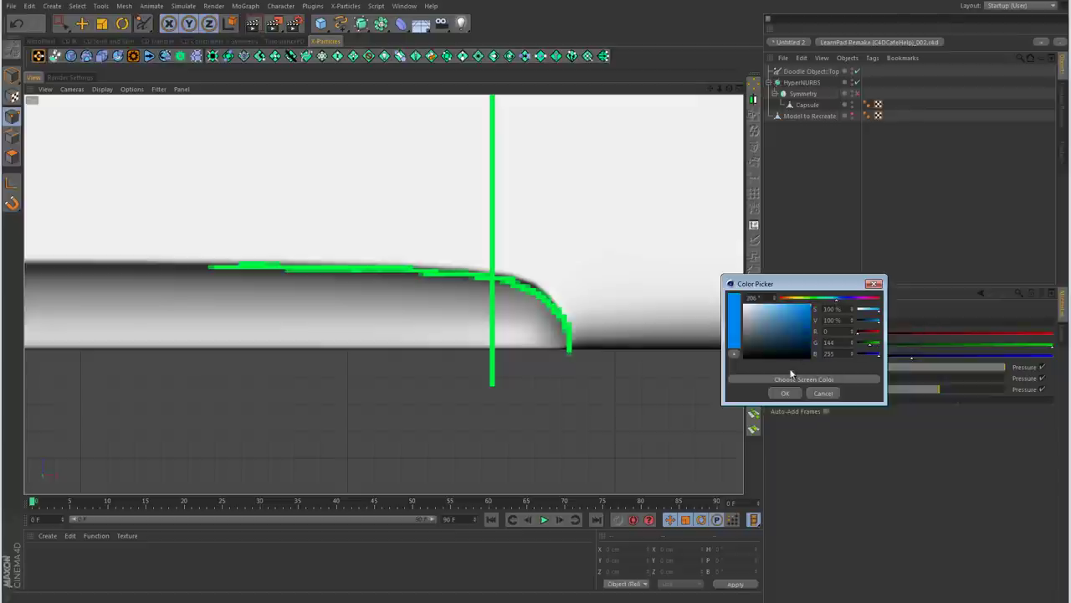
{"action": "left_click", "coordinate": [785, 392]}
{"action": "mouse_move", "coordinate": [205, 266]}
{"action": "left_mouse_down"}
{"action": "mouse_move", "coordinate": [511, 270]}
{"action": "mouse_move", "coordinate": [552, 297]}
{"action": "mouse_move", "coordinate": [569, 358]}
{"action": "left_mouse_up"}
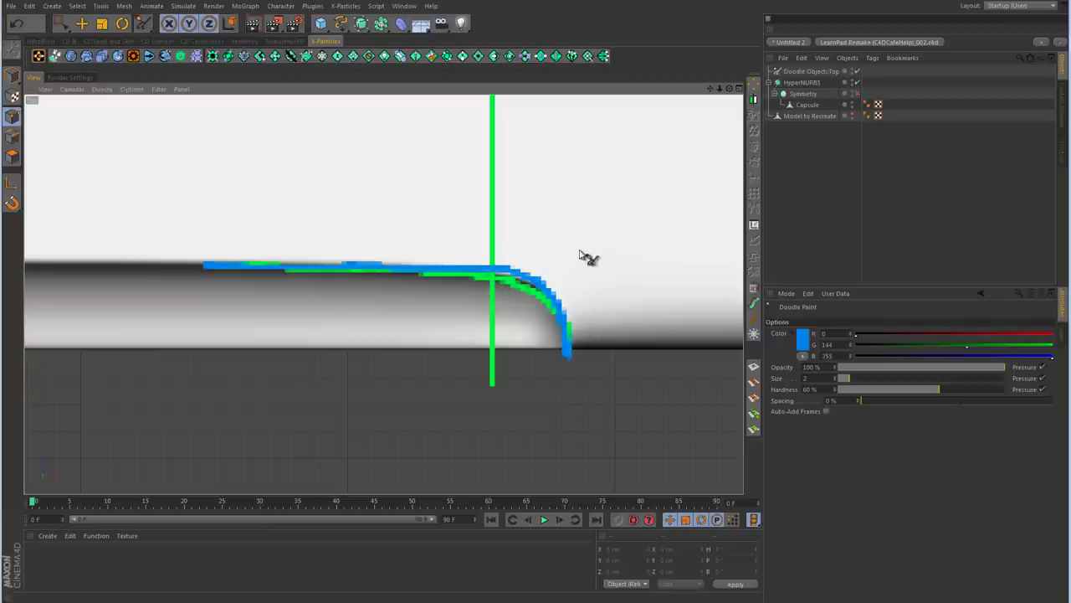
{"action": "scroll", "coordinate": [599, 238], "scroll_direction": "down", "scroll_amount": 5}
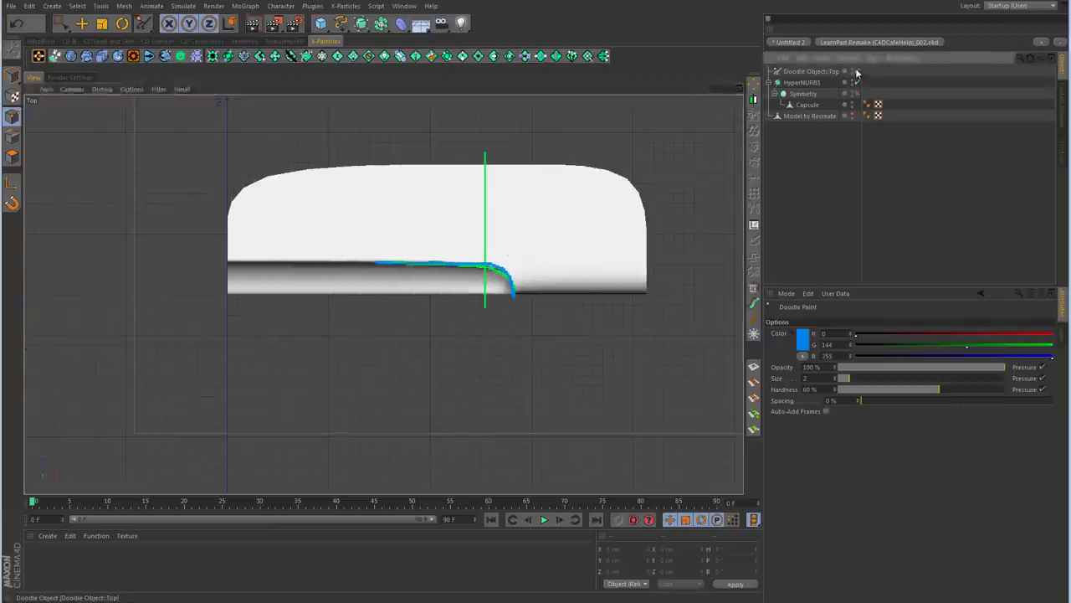
{"action": "left_click", "coordinate": [854, 71]}
{"action": "left_click", "coordinate": [855, 82]}
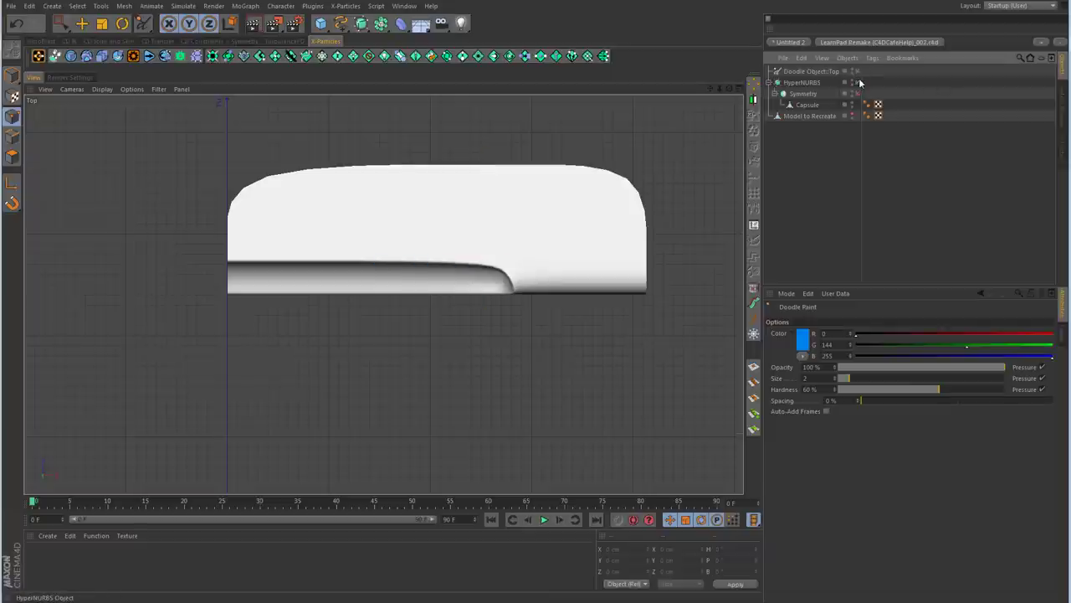
Step: Knife two Loop-mode edge loops into the Capsule at the groove end, then re-enable HyperNURBS
{"action": "left_click", "coordinate": [812, 104]}
{"action": "right_click", "coordinate": [466, 232]}
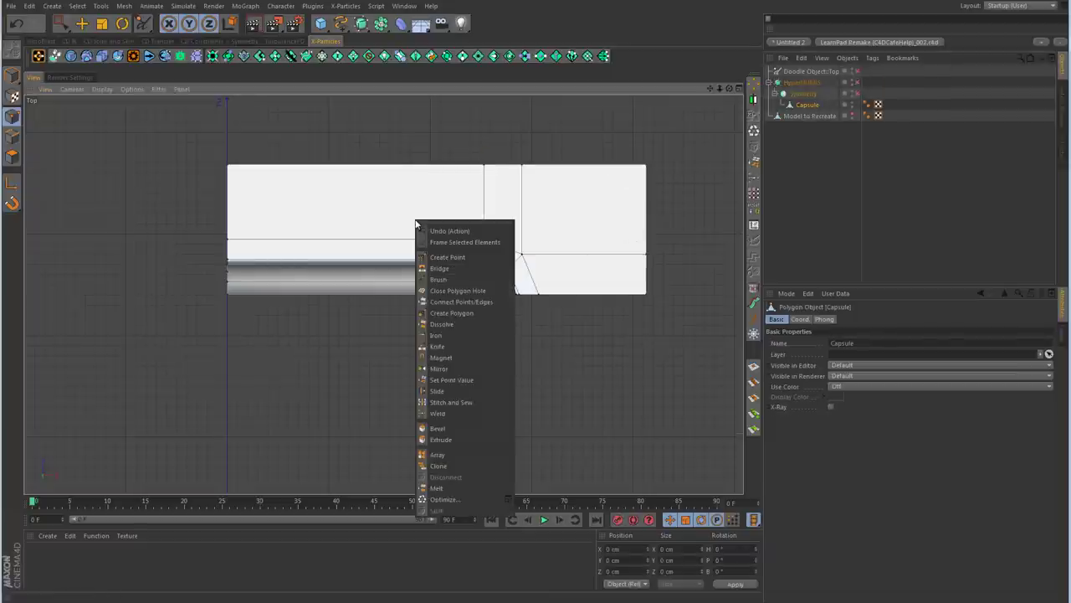
{"action": "left_click", "coordinate": [444, 345]}
{"action": "scroll", "coordinate": [544, 317], "scroll_direction": "up", "scroll_amount": 1}
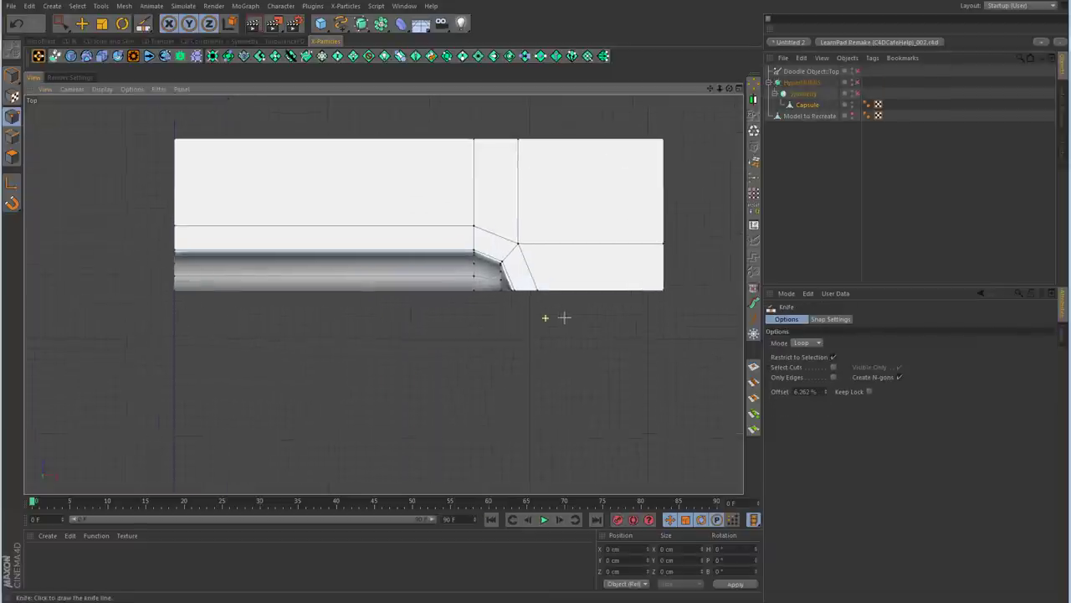
{"action": "scroll", "coordinate": [544, 317], "scroll_direction": "up", "scroll_amount": 2}
{"action": "middle_click_drag", "start_coordinate": [578, 225], "coordinate": [594, 297], "text": "alt"}
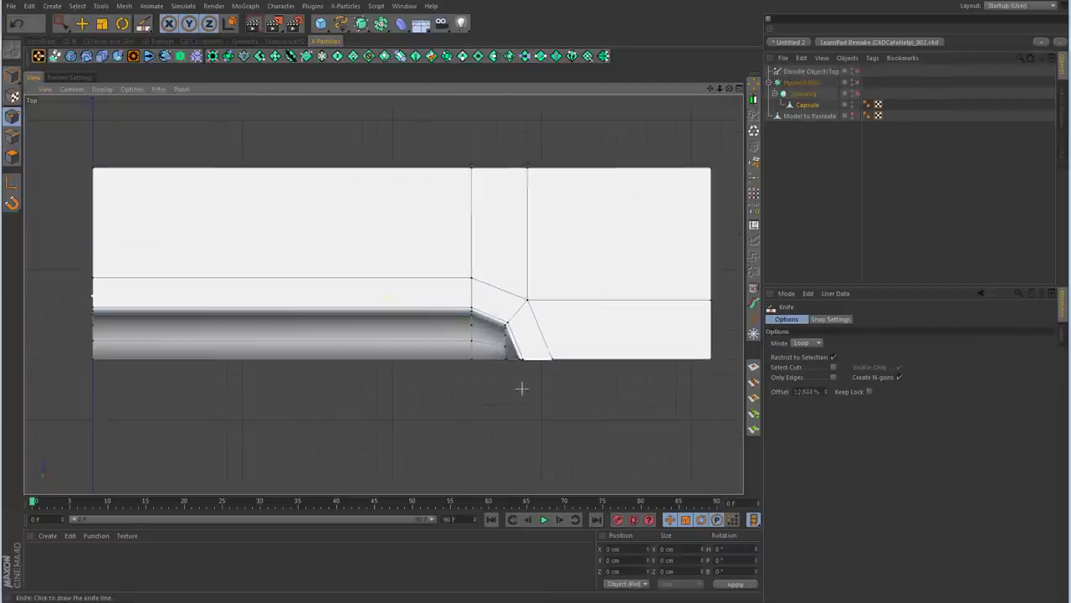
{"action": "left_click", "coordinate": [433, 381]}
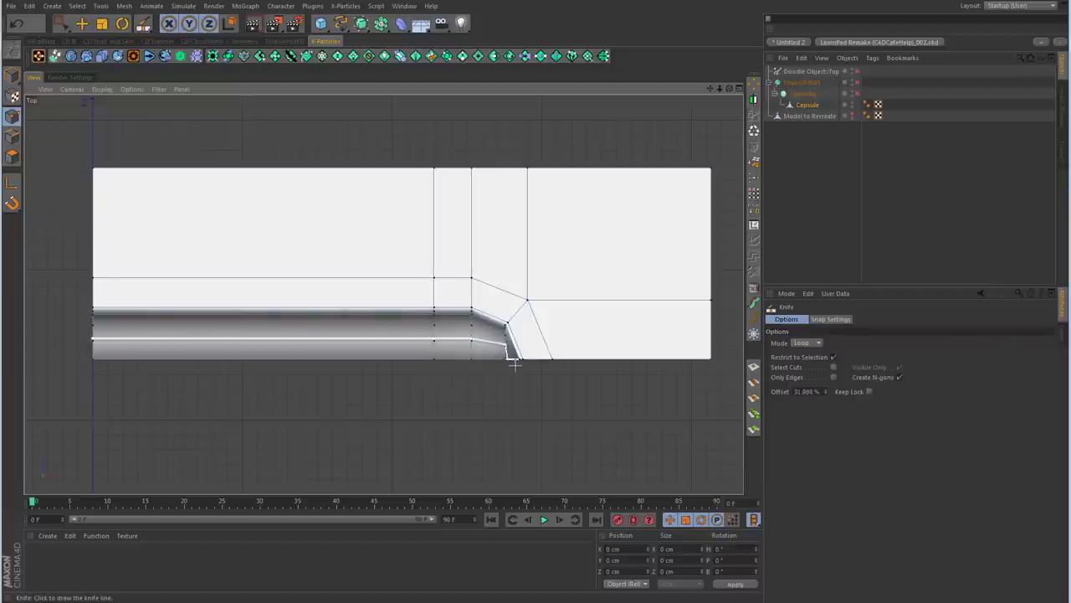
{"action": "left_click", "coordinate": [471, 275]}
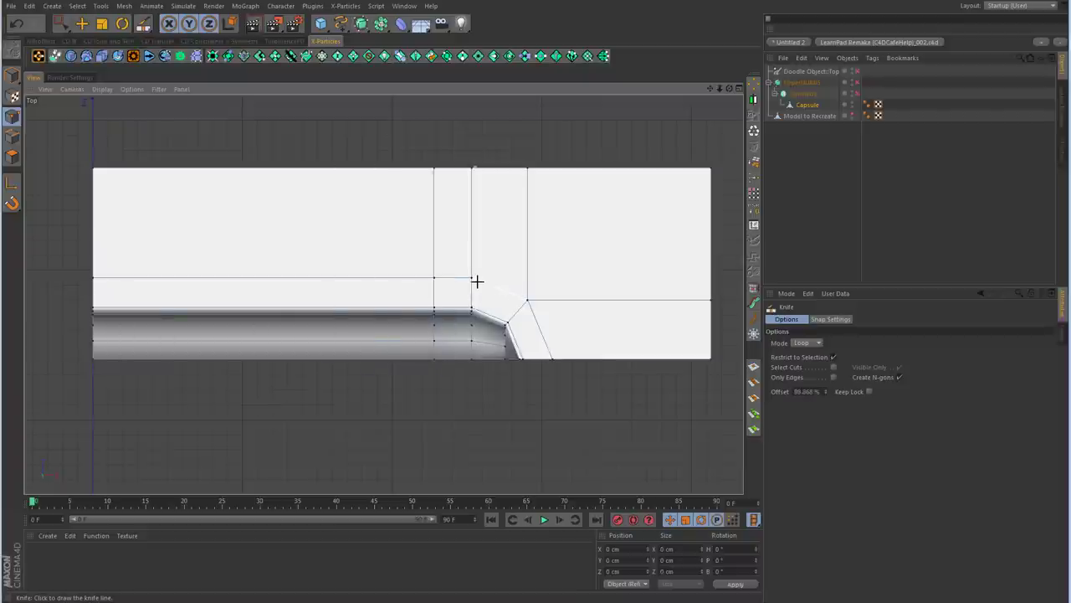
{"action": "left_click", "coordinate": [856, 83]}
{"action": "left_click", "coordinate": [986, 192]}
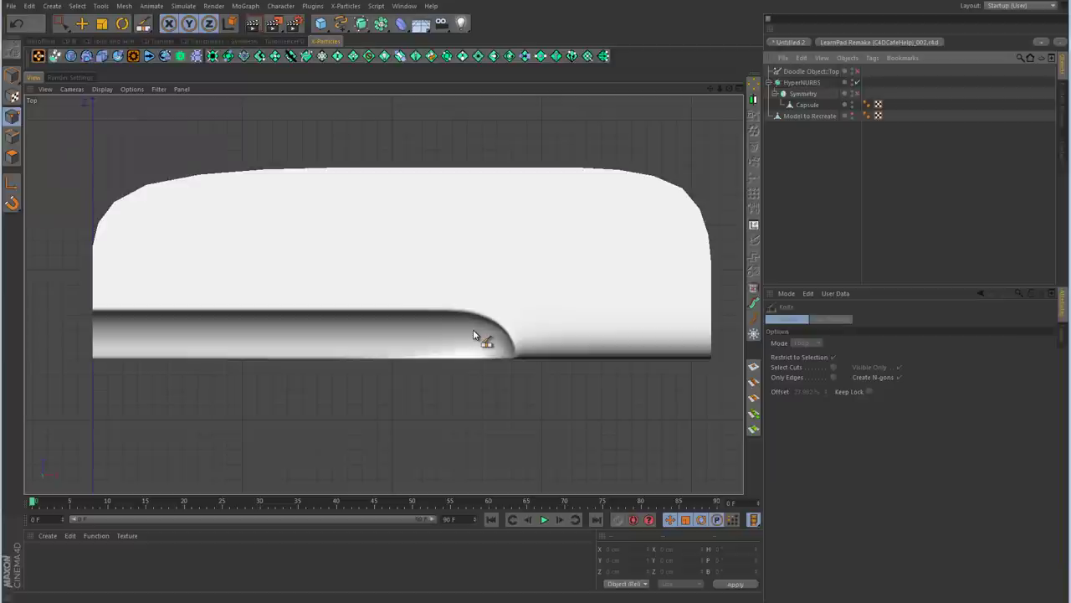
Step: Inspect the smoothed capsule groove in a full-size Perspective view
{"action": "left_click", "coordinate": [808, 105]}
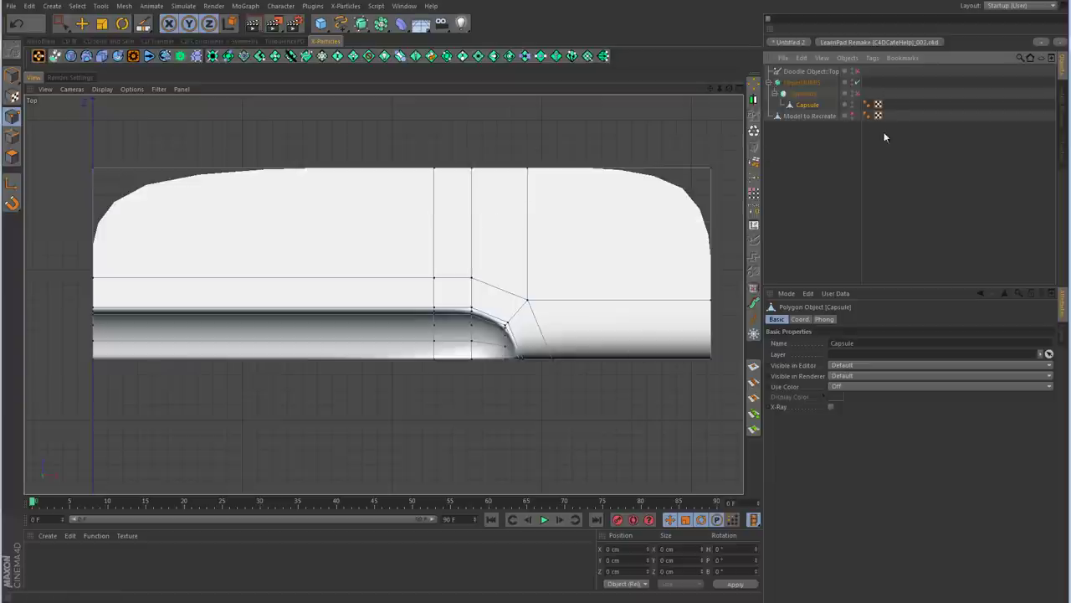
{"action": "middle_click", "coordinate": [352, 198]}
{"action": "middle_click", "coordinate": [352, 199]}
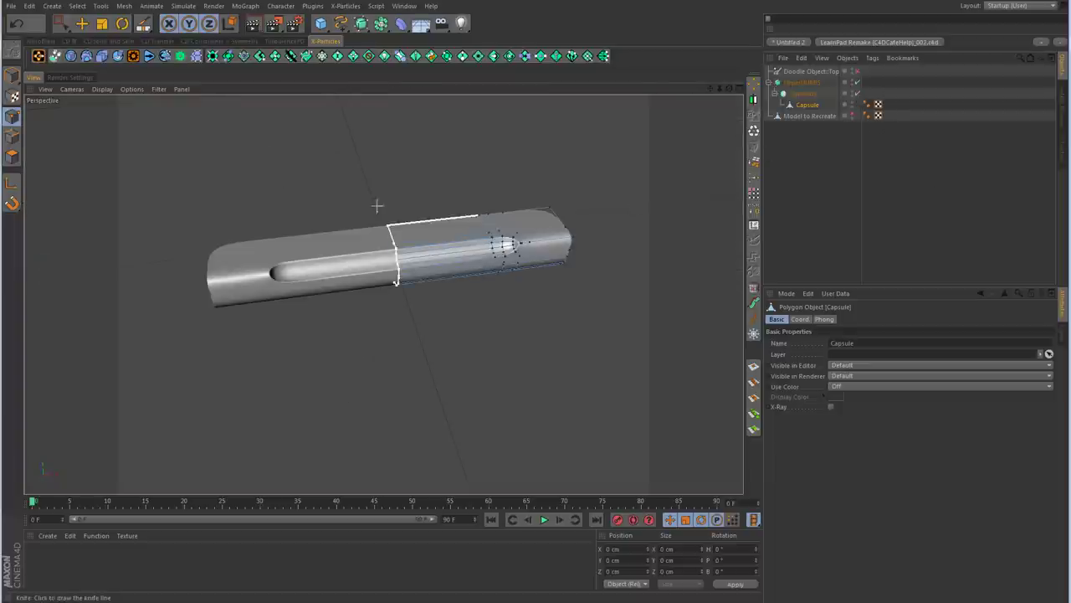
{"action": "left_click", "coordinate": [990, 191]}
{"action": "left_click_drag", "start_coordinate": [629, 191], "coordinate": [585, 263], "text": "alt"}
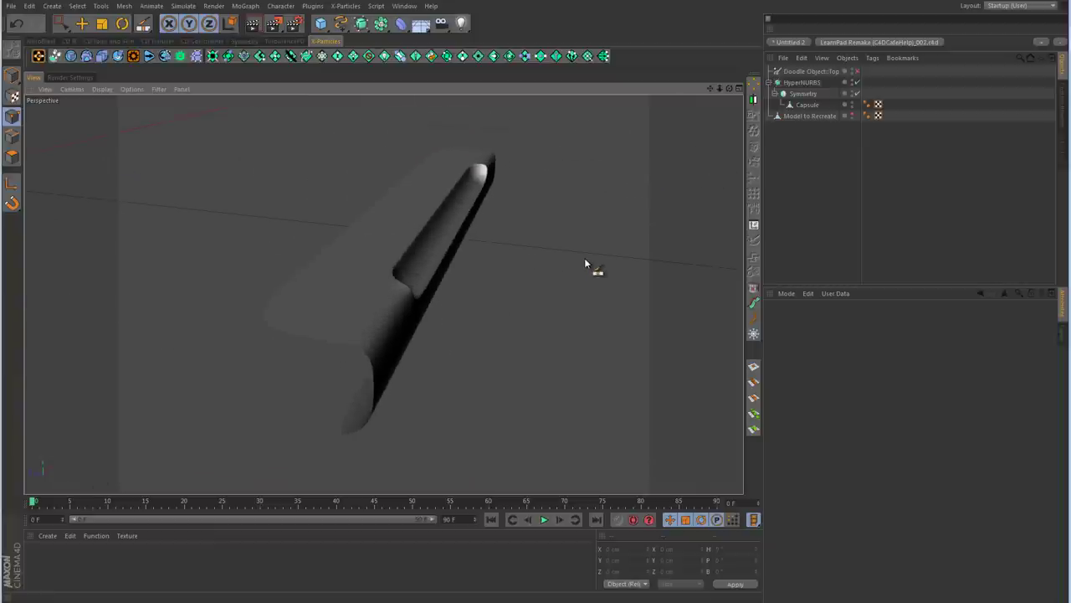
Step: Select the Capsule in Edge mode with the Live Selection tool active
{"action": "left_click", "coordinate": [808, 105]}
{"action": "left_click", "coordinate": [12, 136]}
{"action": "left_click_drag", "start_coordinate": [61, 23], "coordinate": [105, 37]}
{"action": "left_click_drag", "start_coordinate": [196, 149], "coordinate": [520, 248], "text": "alt"}
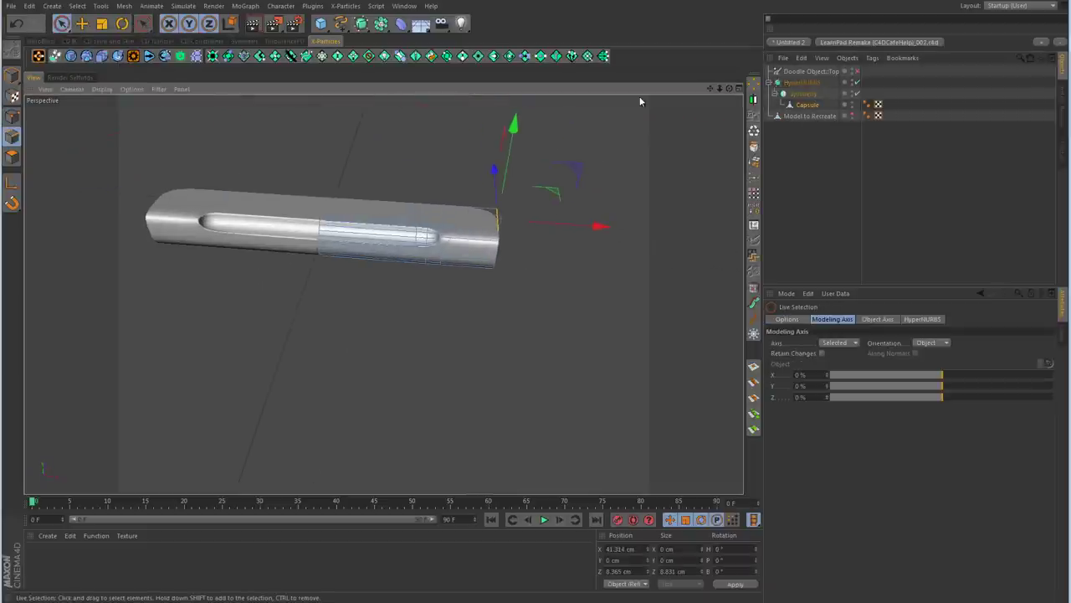